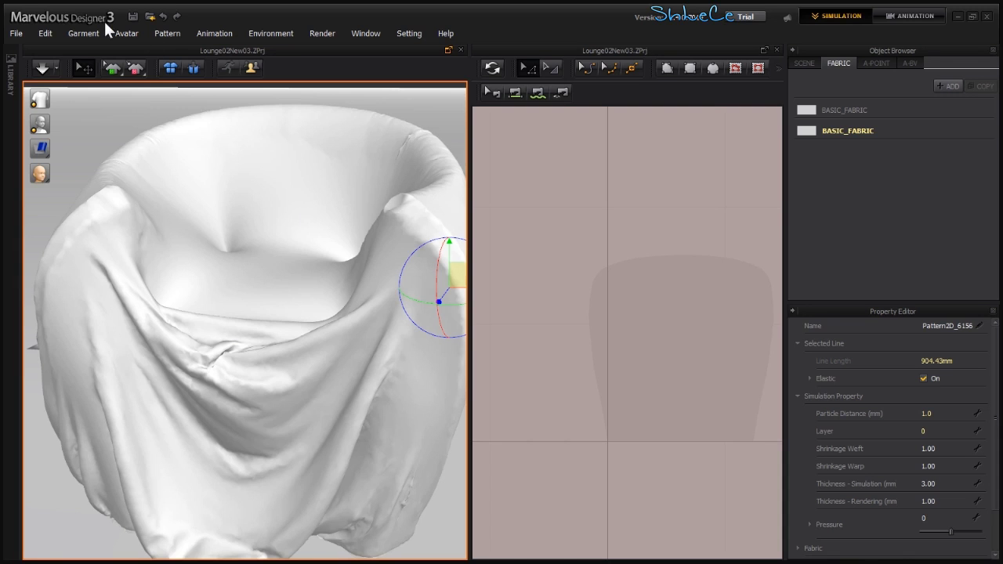
Clear the chair avatar and start a new garment without saving the old project.
{"action": "left_click", "coordinate": [125, 32]}
{"action": "left_click", "coordinate": [165, 67]}
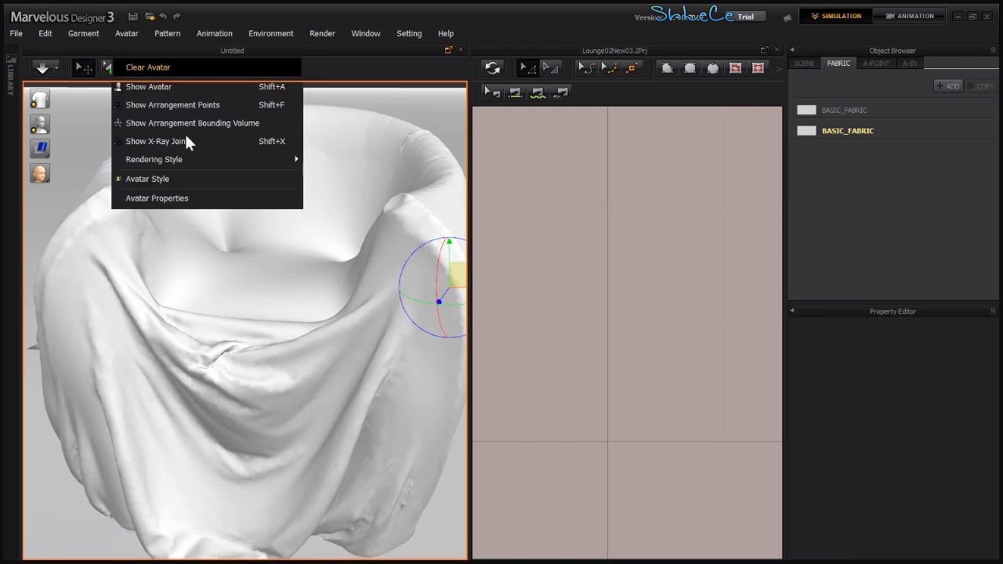
{"action": "left_click", "coordinate": [75, 36]}
{"action": "mouse_move", "coordinate": [16, 28]}
{"action": "left_click", "coordinate": [92, 52]}
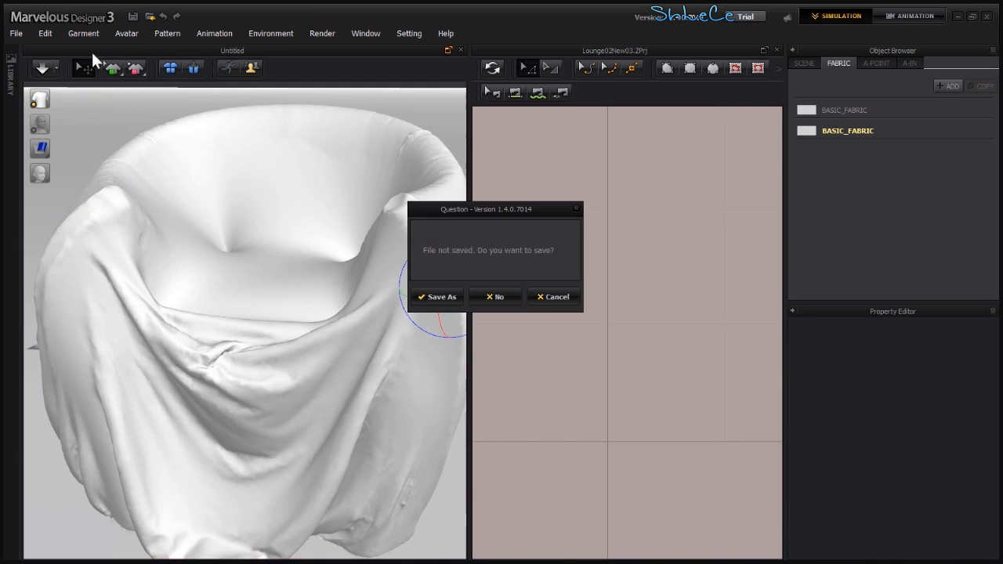
{"action": "left_click", "coordinate": [498, 298]}
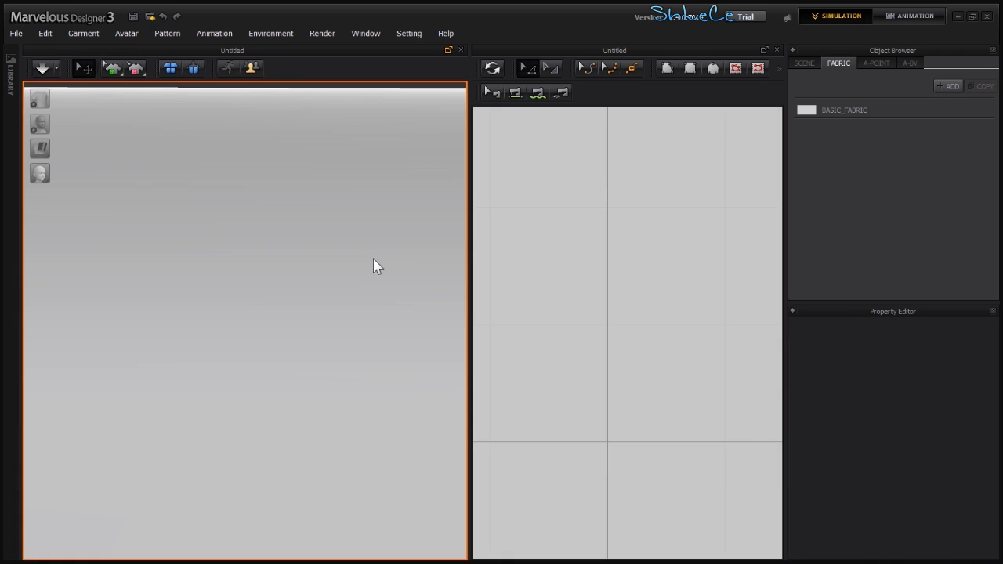
Open ForMax.obj as the avatar with cm (DAZ Studio) import units.
{"action": "key", "text": "ctrl+o"}
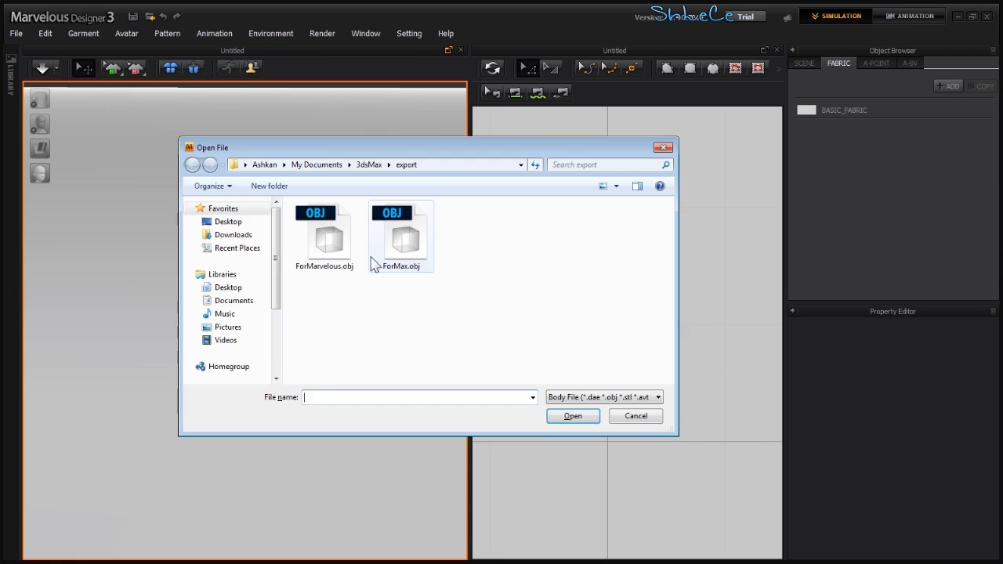
{"action": "left_click", "coordinate": [401, 245]}
{"action": "double_click", "coordinate": [402, 245]}
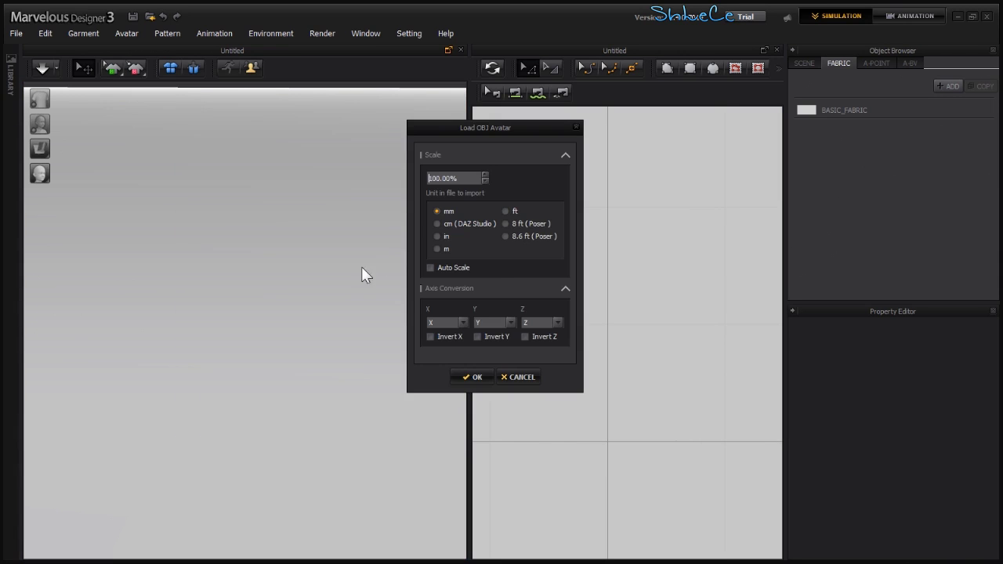
{"action": "left_click", "coordinate": [468, 223]}
{"action": "left_click", "coordinate": [474, 377]}
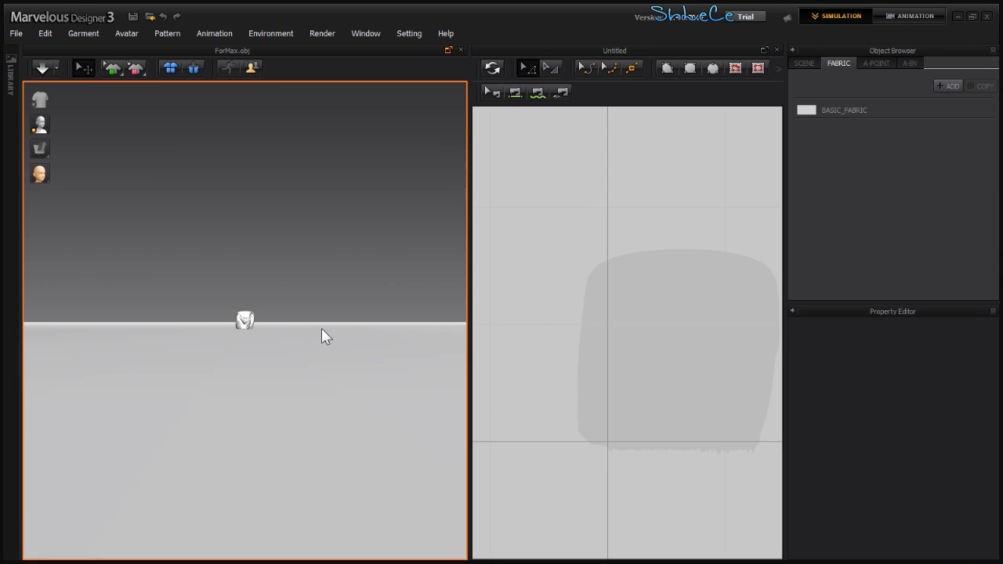
Zoom and orbit the 3D view to frame the draped chair.
{"action": "scroll", "coordinate": [230, 322], "scroll_direction": "up", "scroll_amount": 10}
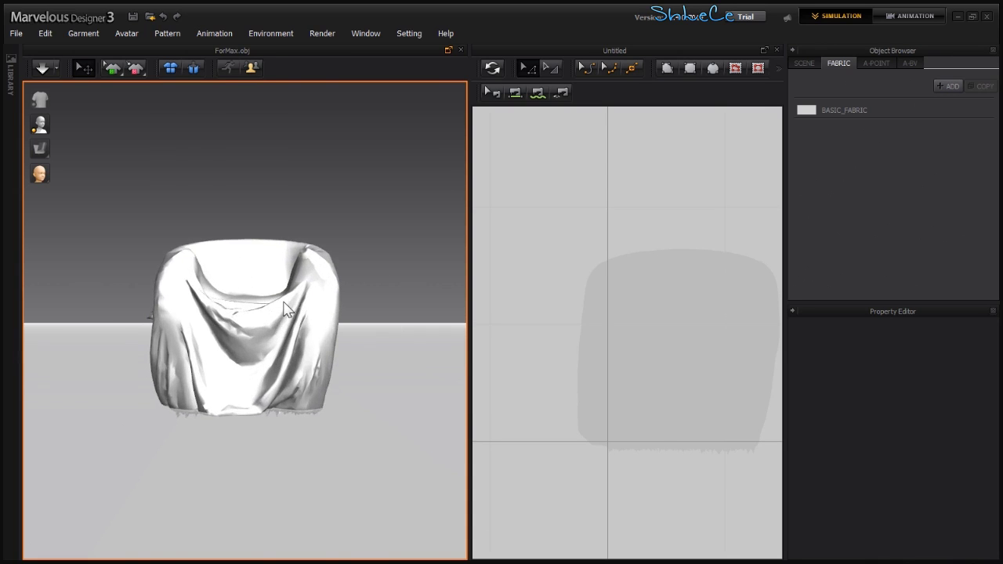
{"action": "scroll", "coordinate": [286, 310], "scroll_direction": "up", "scroll_amount": 3}
{"action": "scroll", "coordinate": [285, 295], "scroll_direction": "up", "scroll_amount": 2}
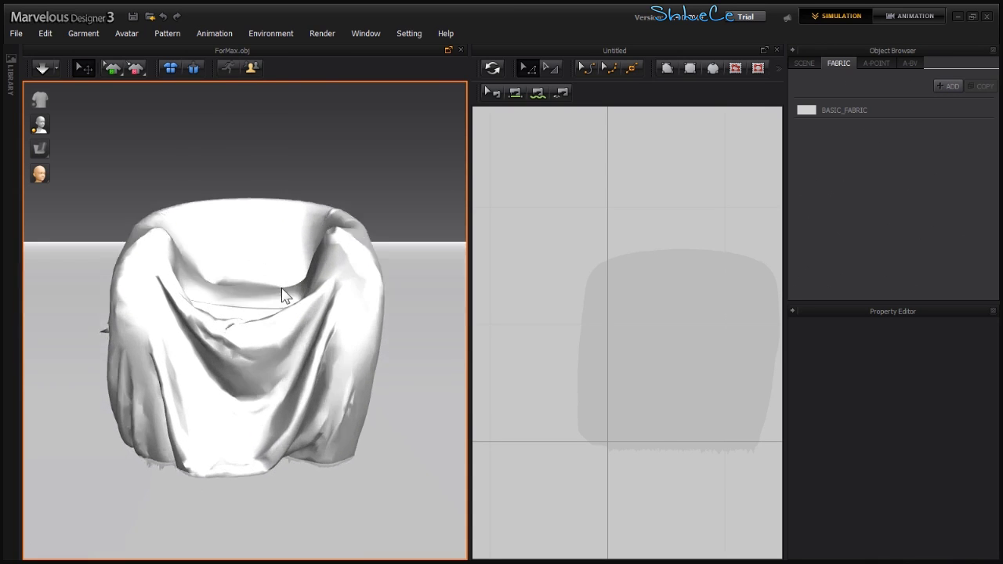
{"action": "right_click_drag", "start_coordinate": [284, 296], "coordinate": [265, 329]}
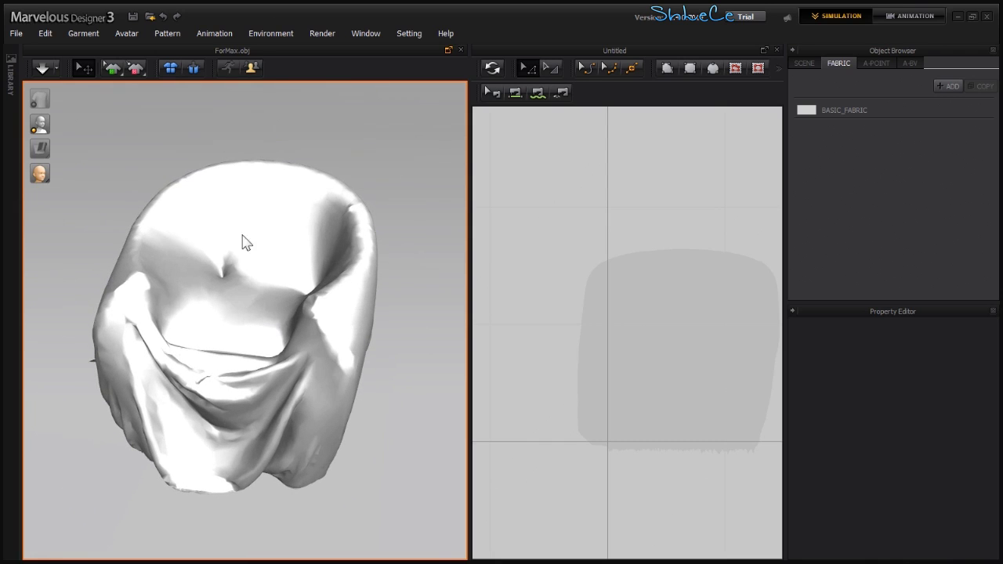
{"action": "right_click_drag", "start_coordinate": [261, 273], "coordinate": [351, 259]}
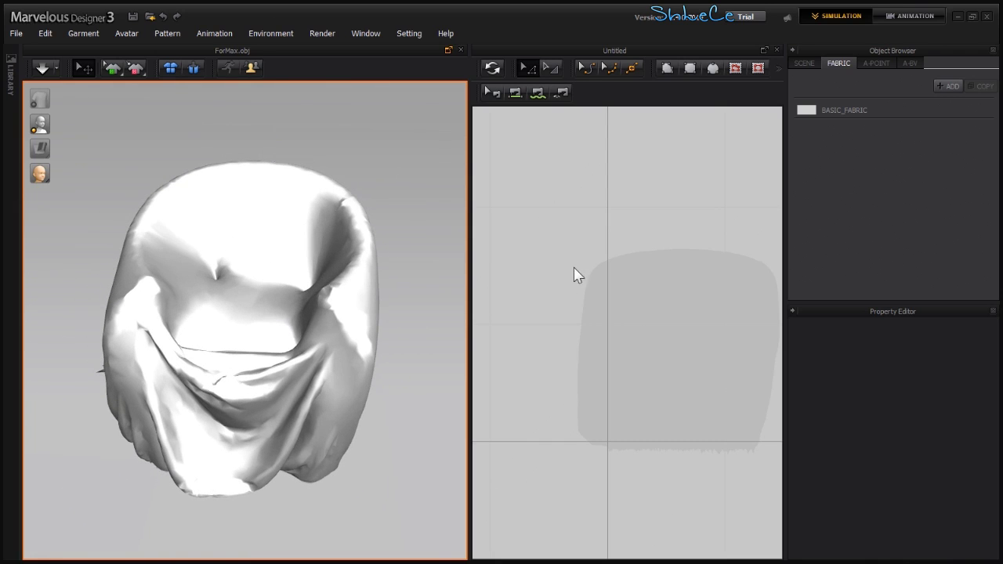
{"action": "left_click", "coordinate": [691, 68]}
Draw a rectangular pattern and paste a copy of it below the original.
{"action": "left_click_drag", "start_coordinate": [567, 221], "coordinate": [655, 294]}
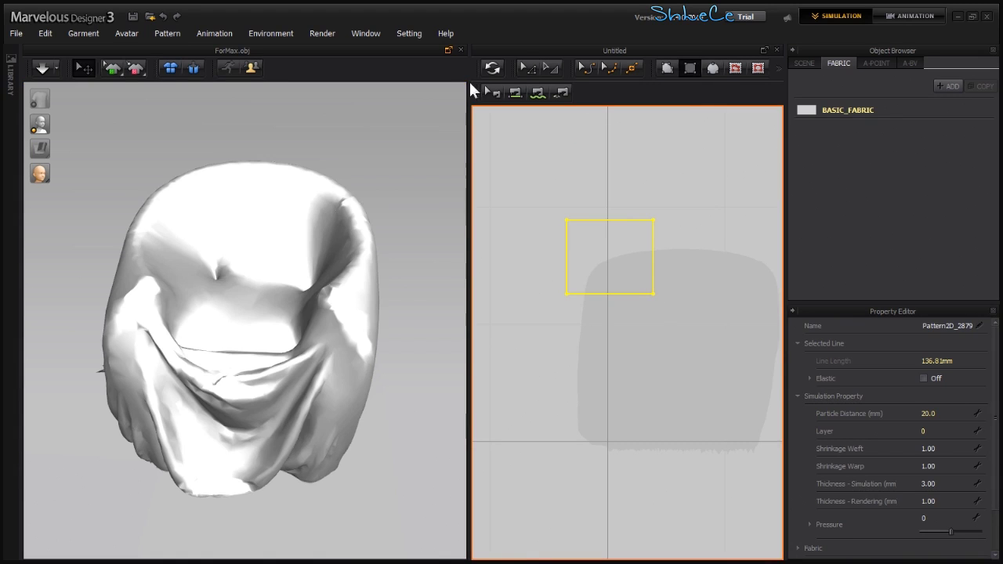
{"action": "left_click", "coordinate": [527, 68]}
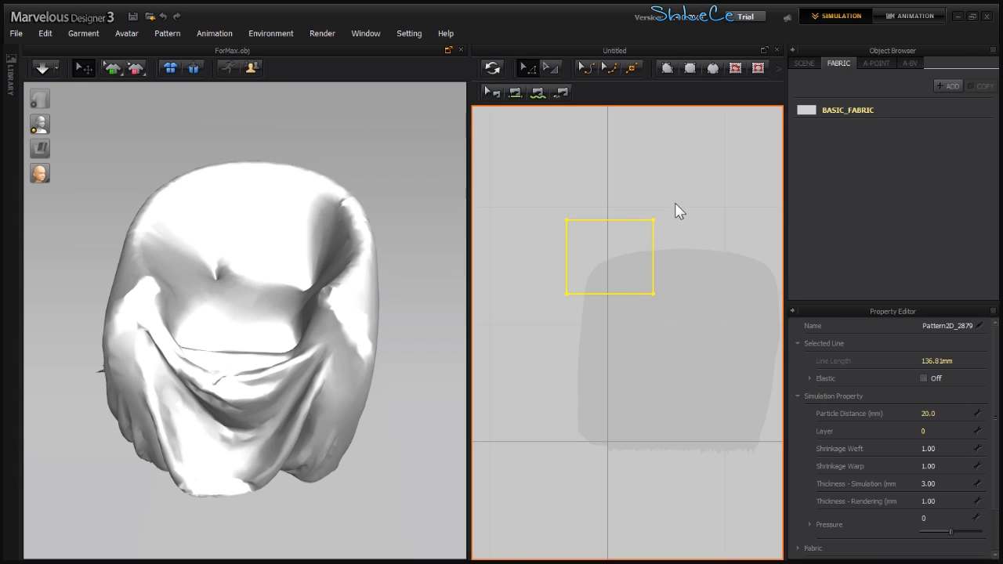
{"action": "key", "text": "ctrl+c"}
{"action": "key", "text": "ctrl+v"}
{"action": "left_click", "coordinate": [610, 381]}
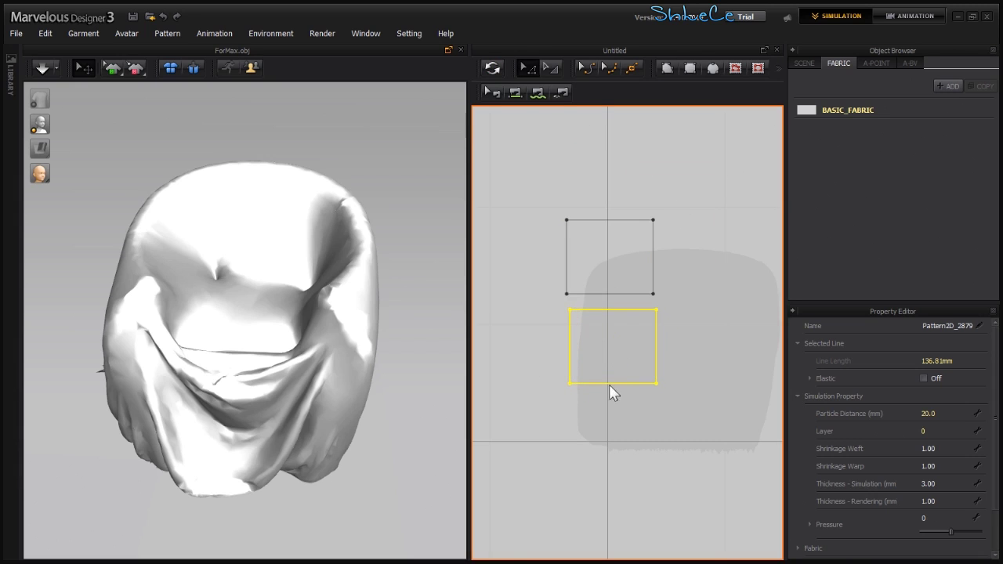
Start the cloth simulation and select the lower pattern piece in 3D.
{"action": "left_click", "coordinate": [490, 67]}
{"action": "scroll", "coordinate": [317, 322], "scroll_direction": "down", "scroll_amount": 5}
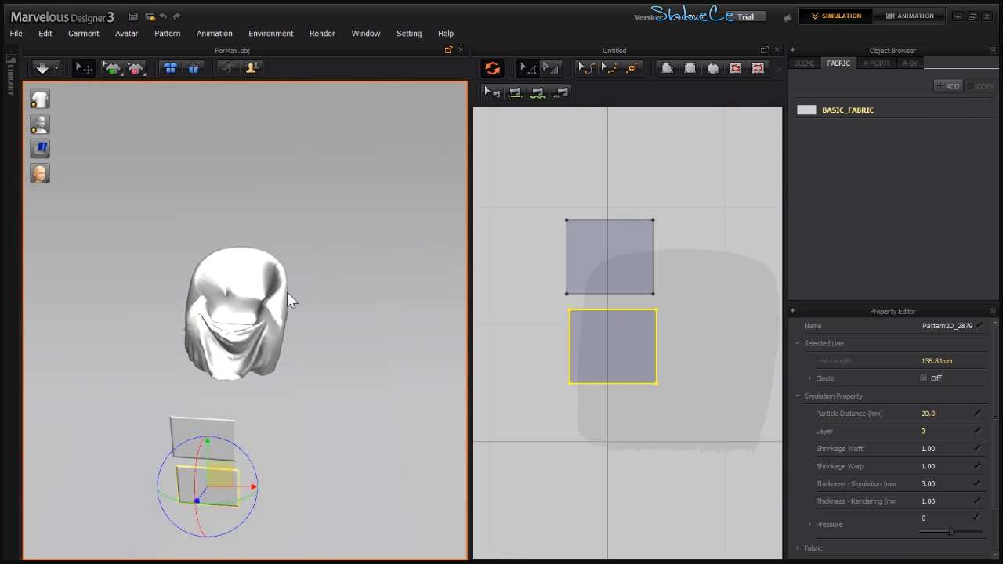
{"action": "middle_click_drag", "start_coordinate": [206, 424], "coordinate": [322, 428]}
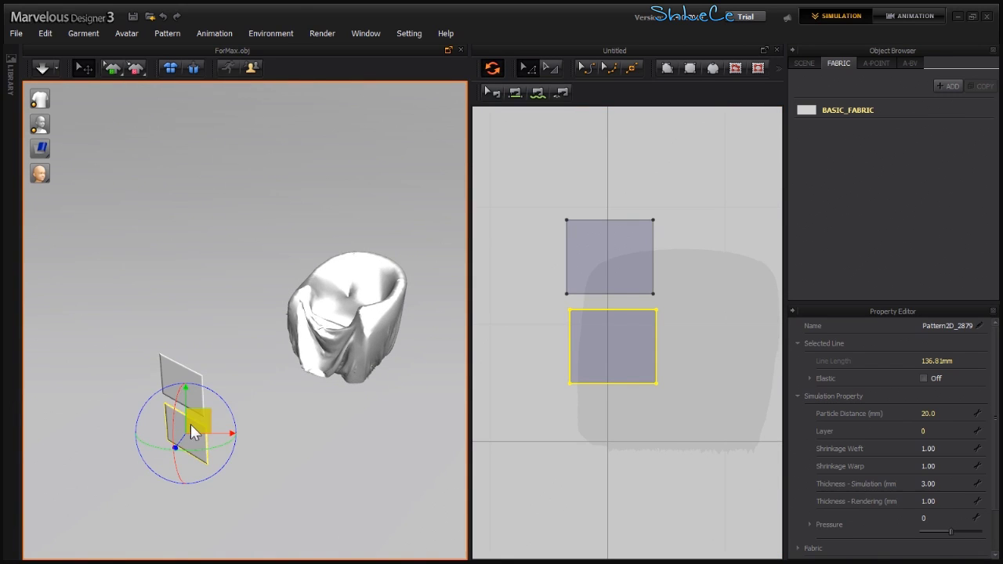
{"action": "left_click", "coordinate": [157, 441]}
{"action": "left_click", "coordinate": [200, 436]}
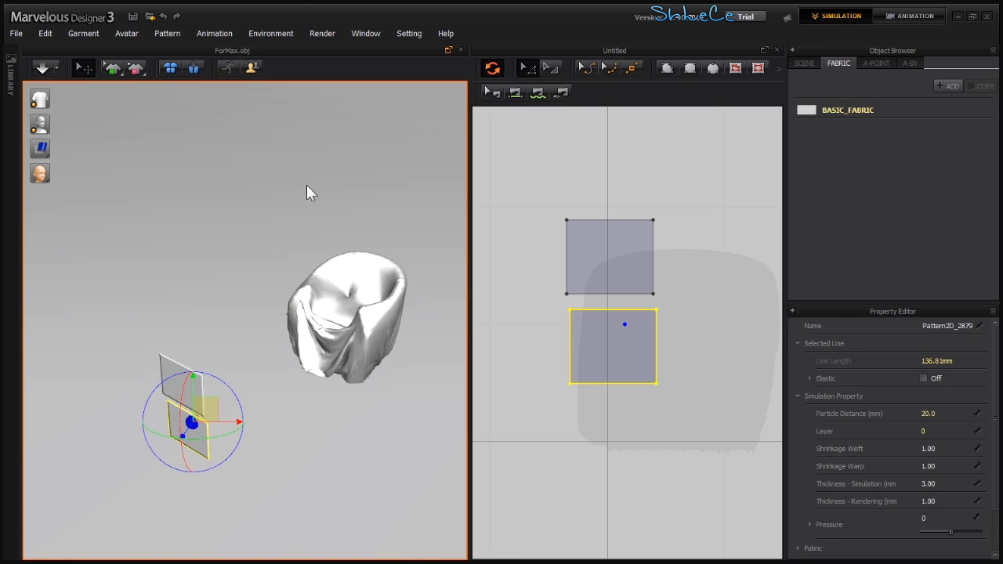
Switch the gizmo to Local Coordinate Gizmo mode.
{"action": "left_click", "coordinate": [297, 34]}
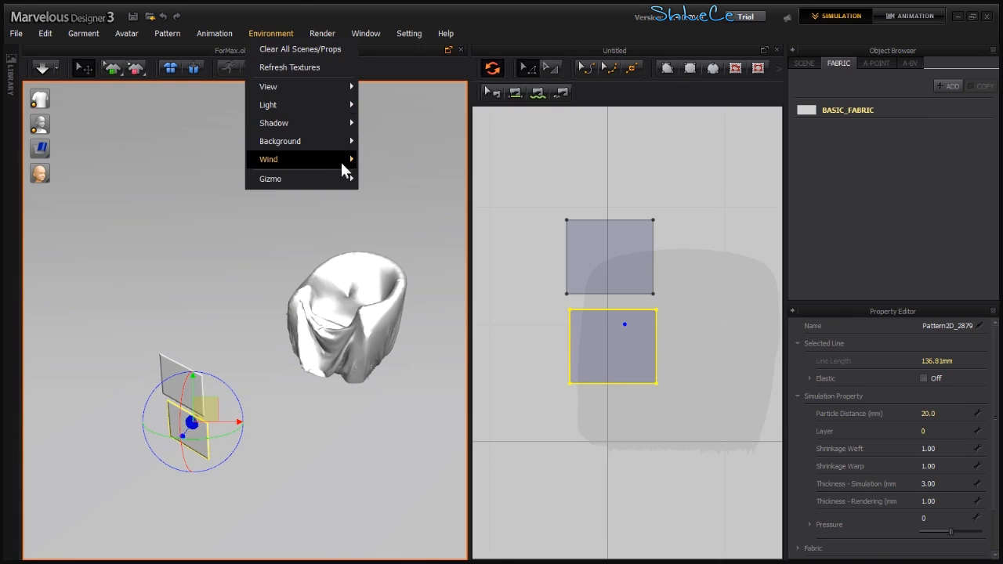
{"action": "mouse_move", "coordinate": [337, 180]}
{"action": "left_click", "coordinate": [366, 199]}
Move and rotate the lower piece so it stands upright beside the other panel.
{"action": "left_click_drag", "start_coordinate": [212, 445], "coordinate": [206, 385]}
{"action": "right_click_drag", "start_coordinate": [206, 385], "coordinate": [191, 354]}
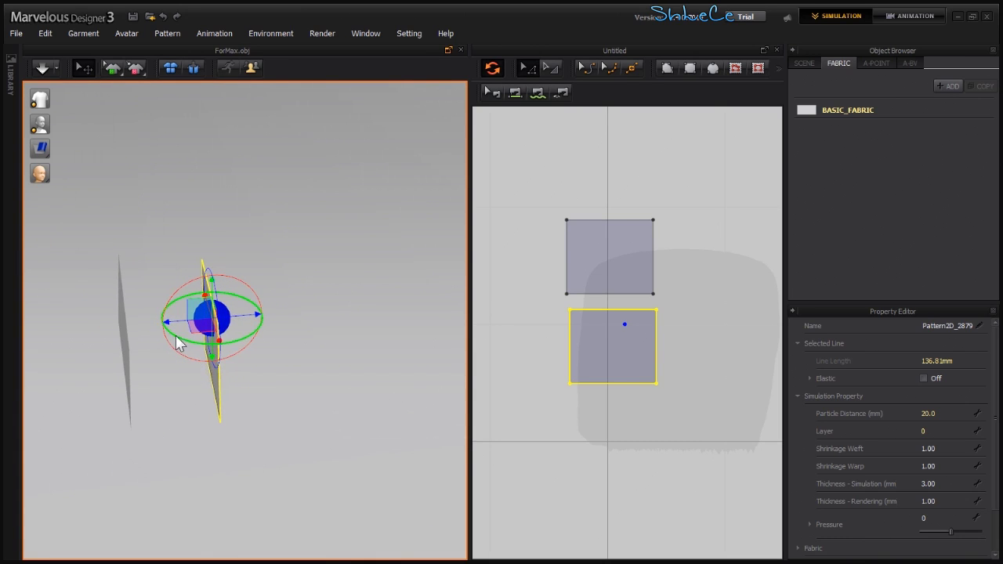
{"action": "left_click_drag", "start_coordinate": [179, 339], "coordinate": [692, 311]}
{"action": "left_click_drag", "start_coordinate": [261, 336], "coordinate": [217, 351]}
{"action": "right_click_drag", "start_coordinate": [218, 350], "coordinate": [320, 439]}
{"action": "left_click_drag", "start_coordinate": [320, 439], "coordinate": [270, 419]}
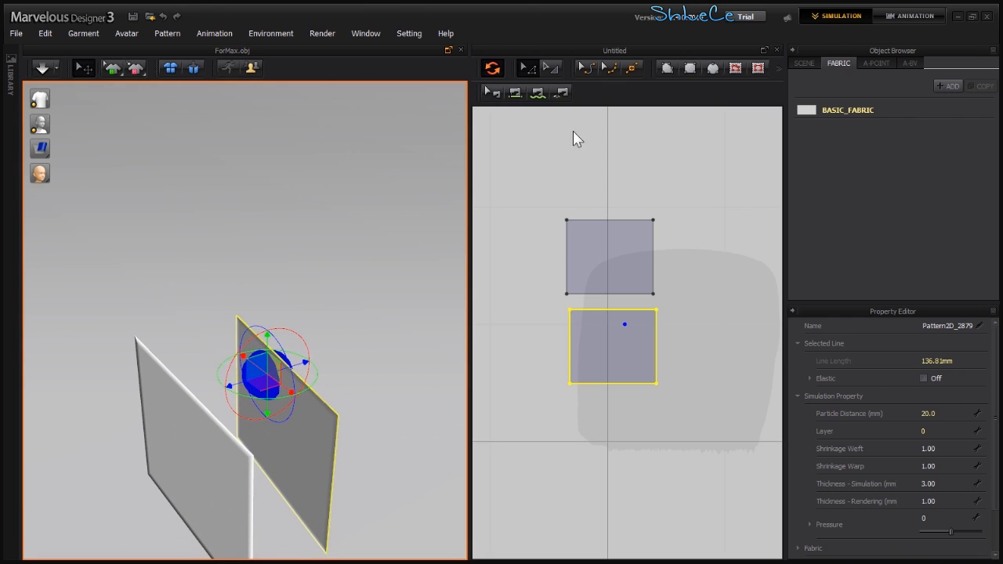
Sew the rectangles' top/bottom, bottom/top, right/right and left/left edge pairs.
{"action": "left_click", "coordinate": [534, 92]}
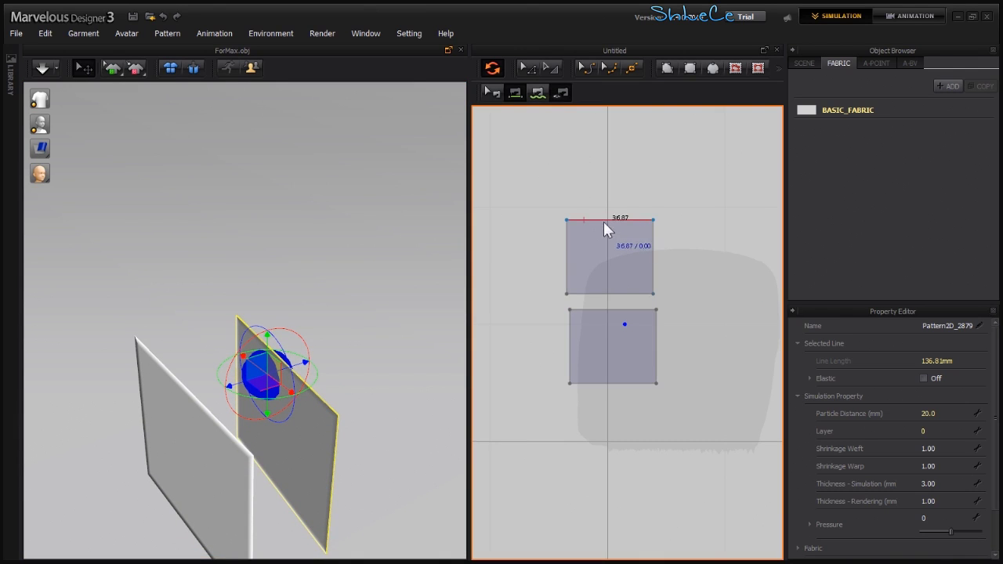
{"action": "left_click", "coordinate": [590, 383]}
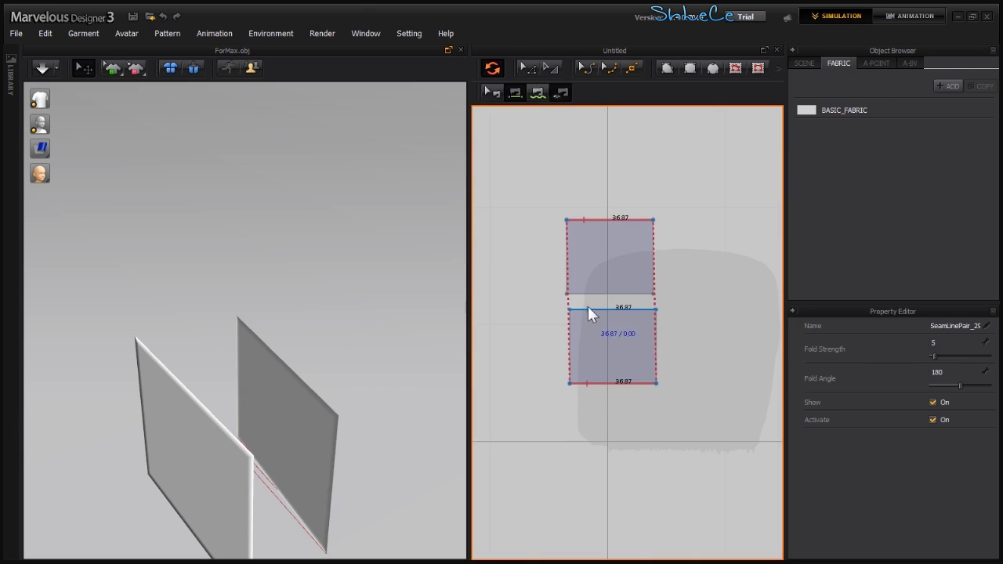
{"action": "left_click", "coordinate": [588, 308]}
{"action": "left_click", "coordinate": [588, 295]}
{"action": "left_click", "coordinate": [652, 235]}
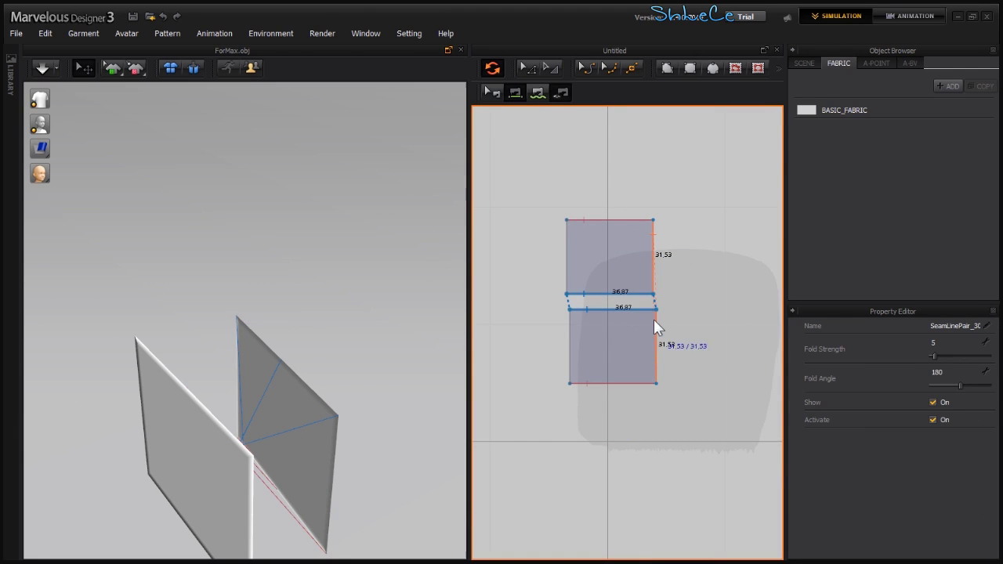
{"action": "left_click", "coordinate": [654, 364]}
{"action": "left_click", "coordinate": [565, 243]}
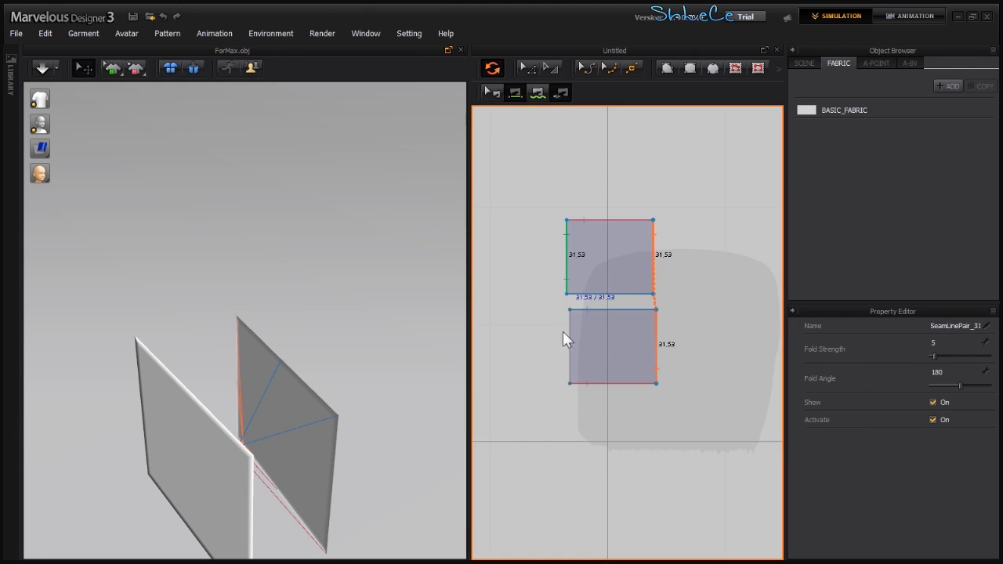
{"action": "left_click", "coordinate": [568, 372]}
Inspect the panels in 3D and marquee-select all the seams.
{"action": "right_click_drag", "start_coordinate": [316, 406], "coordinate": [256, 369]}
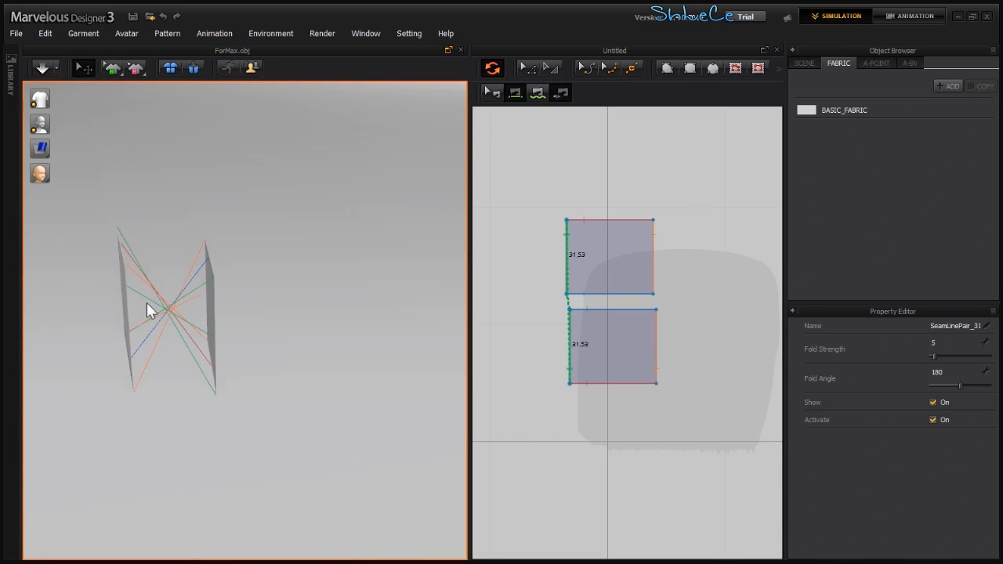
{"action": "right_click_drag", "start_coordinate": [148, 309], "coordinate": [188, 309]}
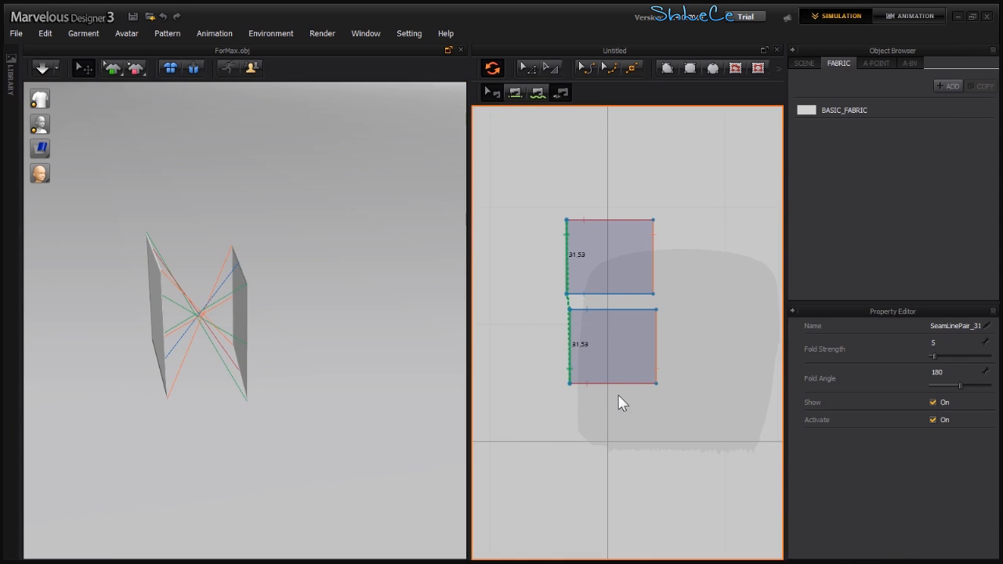
{"action": "left_click", "coordinate": [565, 390]}
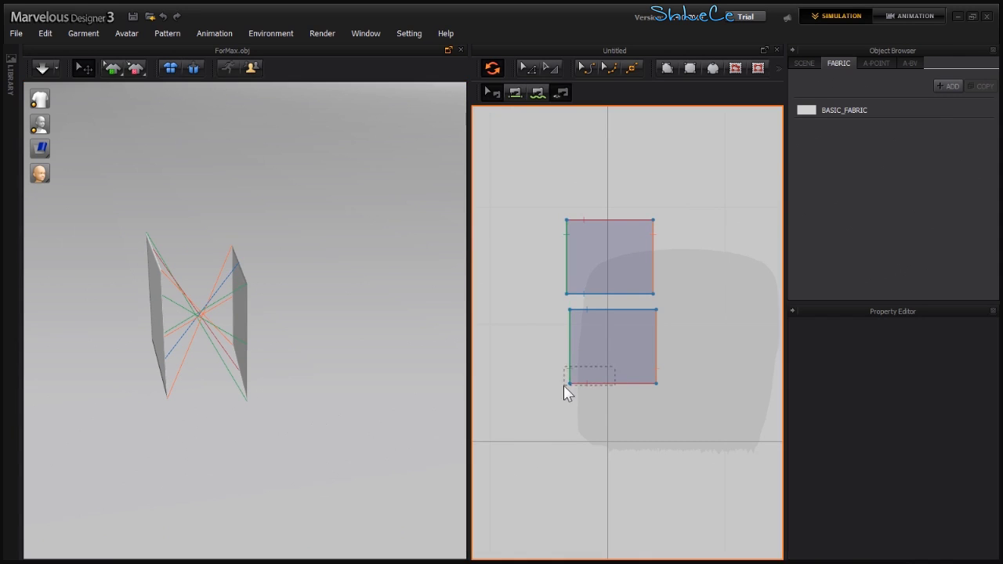
{"action": "left_click", "coordinate": [605, 220]}
{"action": "right_click_drag", "start_coordinate": [181, 290], "coordinate": [230, 272]}
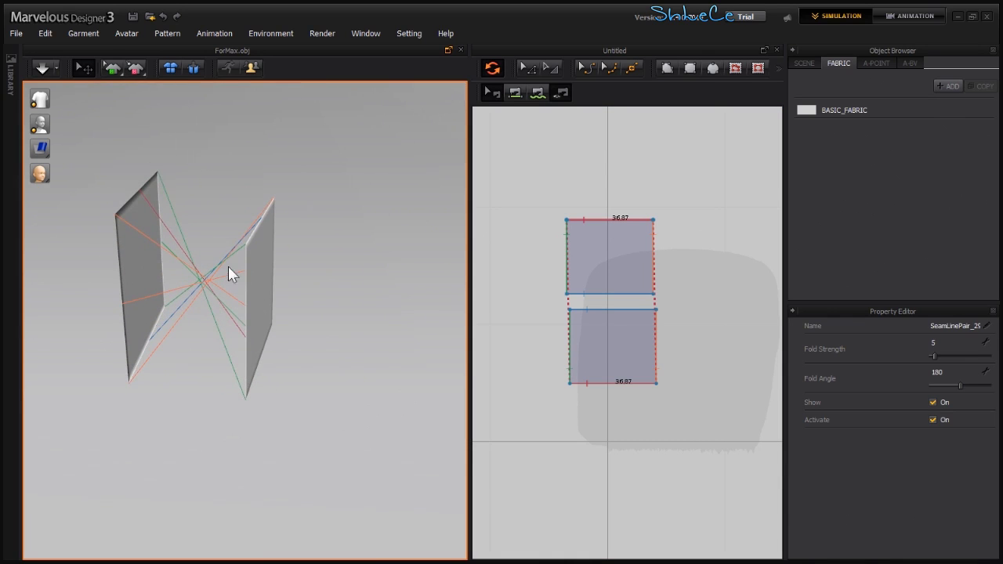
{"action": "left_click", "coordinate": [560, 229]}
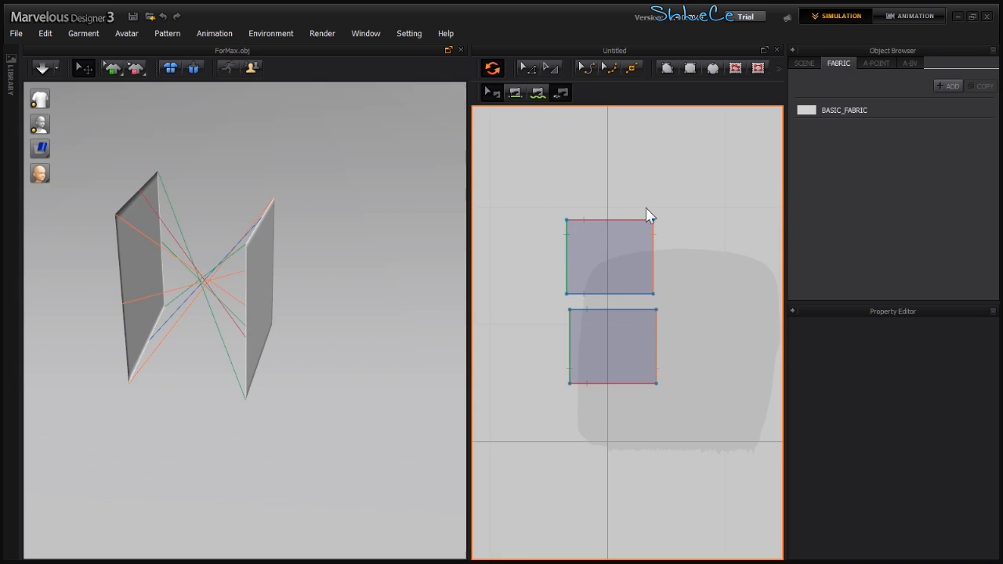
{"action": "left_click_drag", "start_coordinate": [538, 397], "coordinate": [531, 423]}
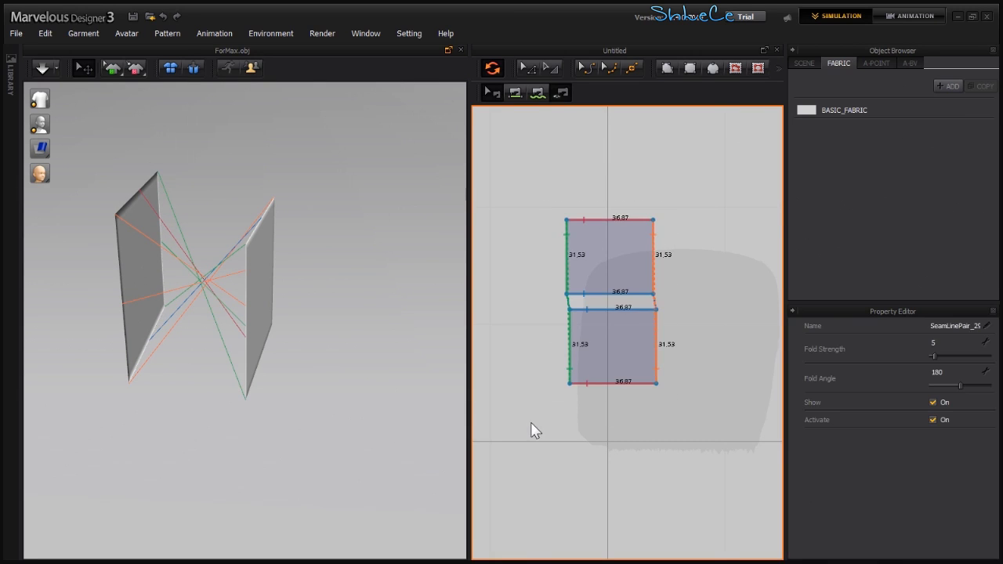
Delete the old seams and sew the two patterns' top edges together.
{"action": "key", "text": "Delete"}
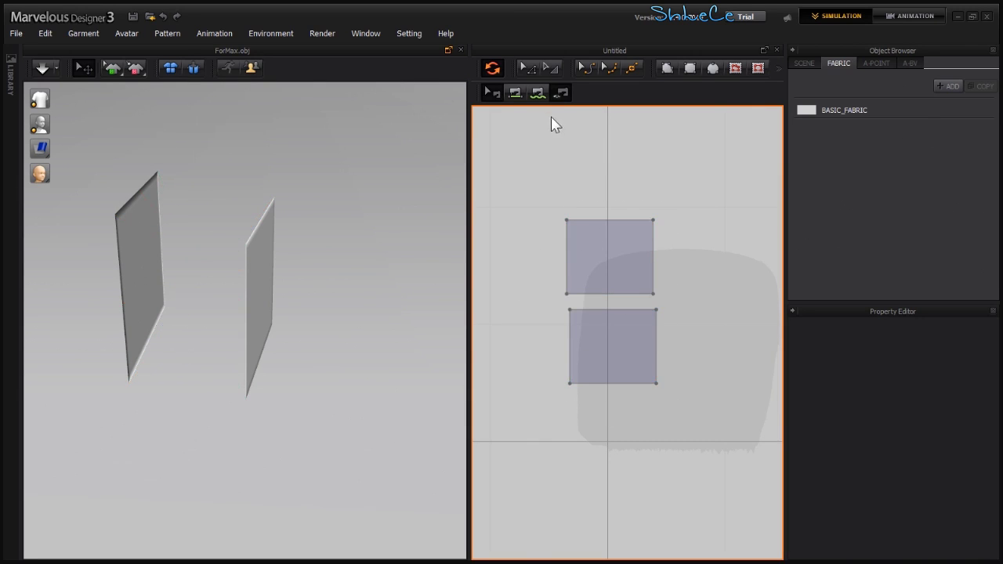
{"action": "left_click", "coordinate": [139, 208]}
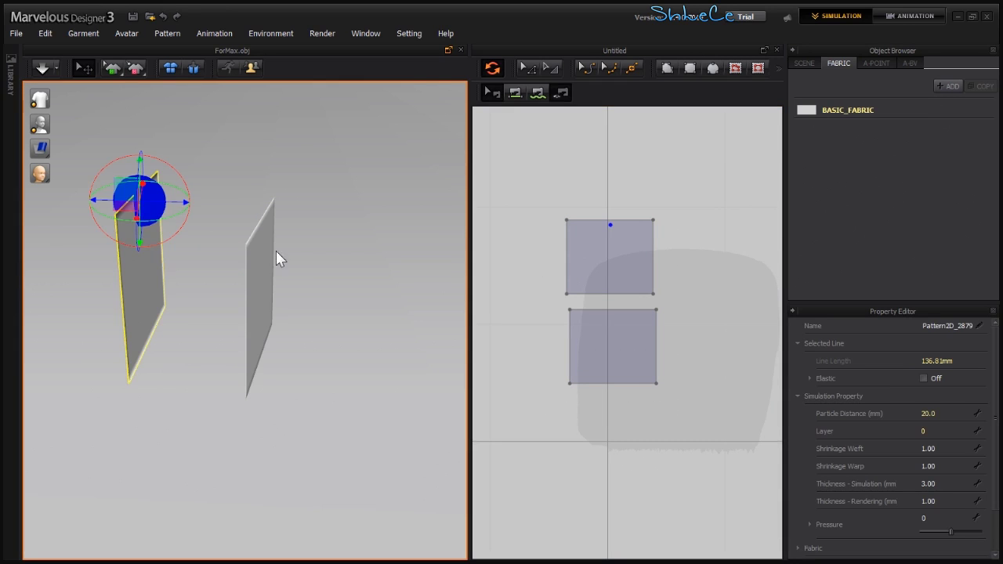
{"action": "left_click", "coordinate": [265, 224]}
{"action": "left_click", "coordinate": [637, 170]}
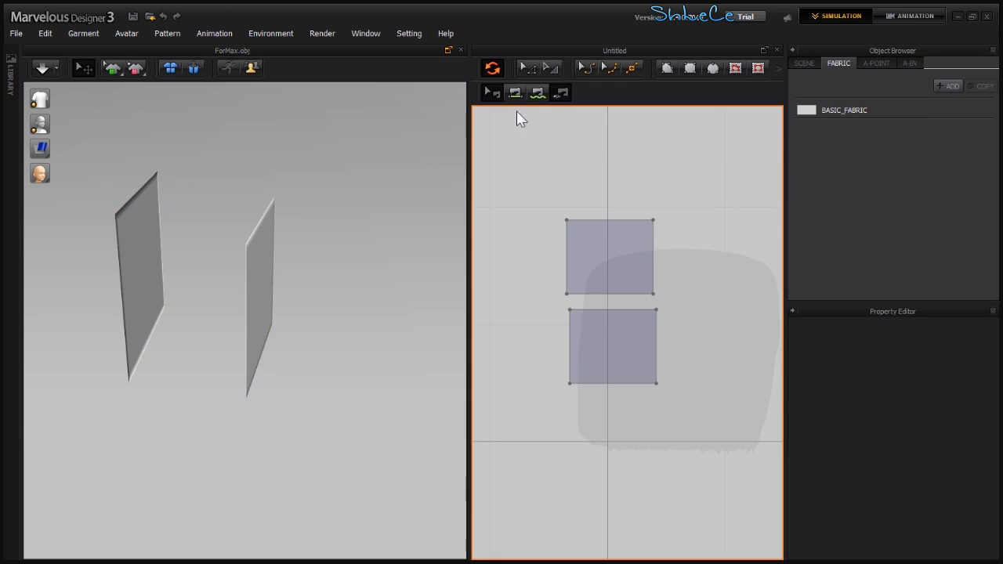
{"action": "left_click", "coordinate": [602, 219]}
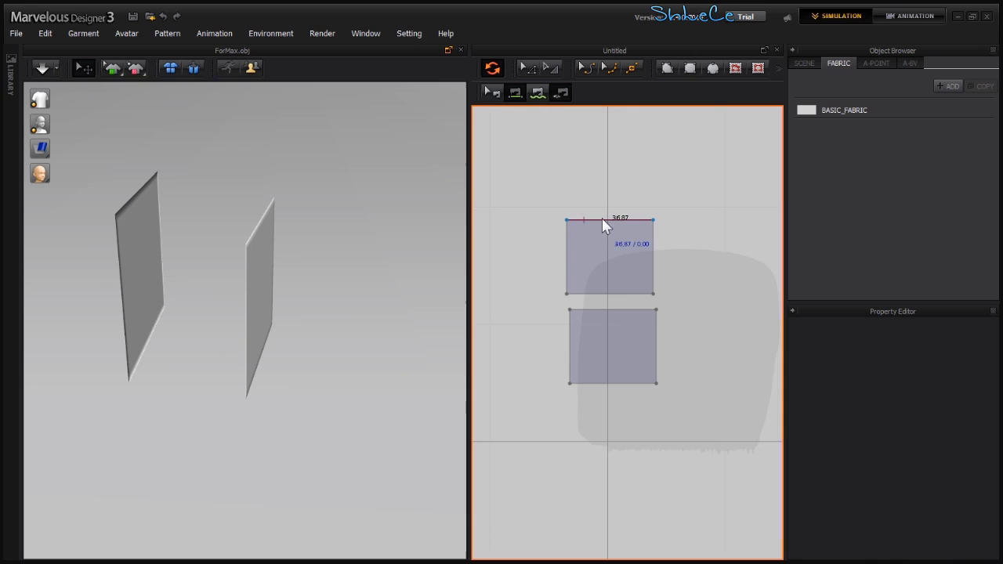
{"action": "left_click", "coordinate": [592, 309]}
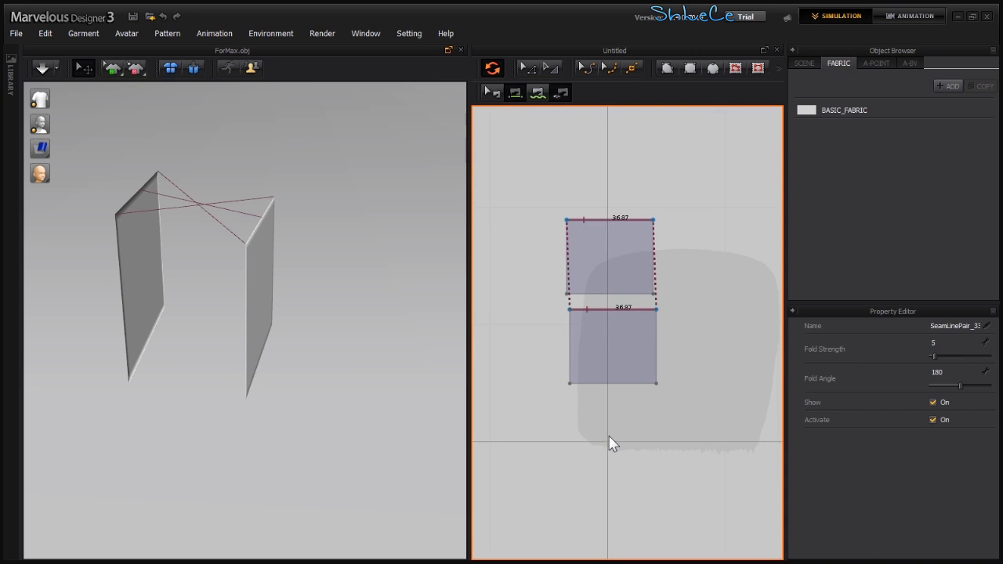
{"action": "key", "text": "Delete"}
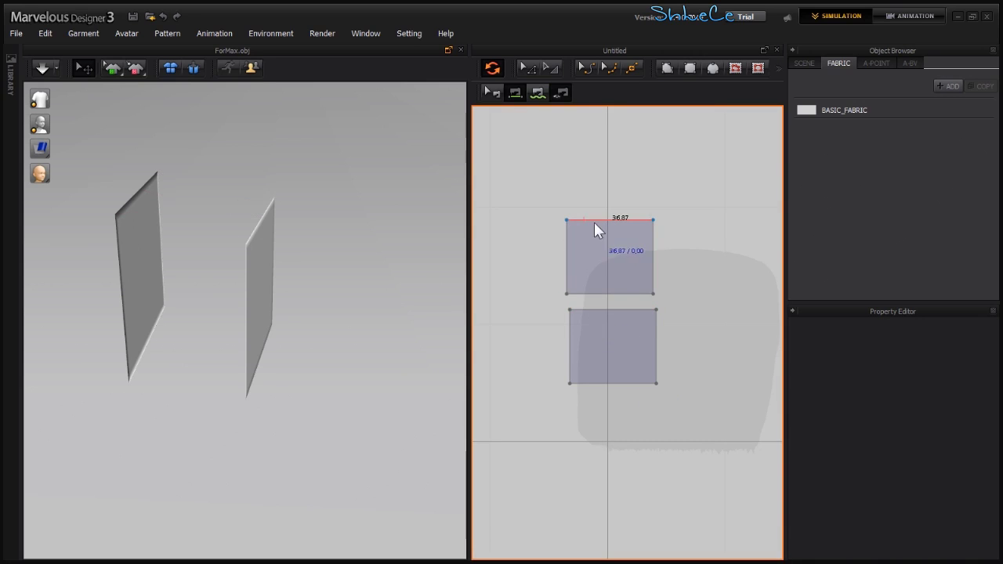
{"action": "left_click", "coordinate": [648, 310]}
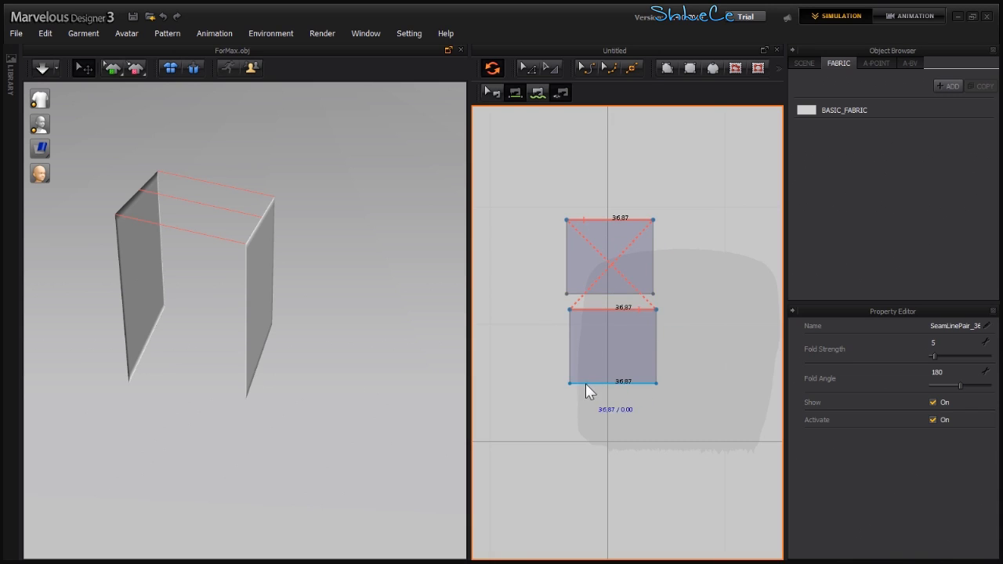
Sew the two bottom edges together, undoing a mistaken right-edge seam.
{"action": "left_click", "coordinate": [629, 368]}
{"action": "left_click", "coordinate": [599, 294]}
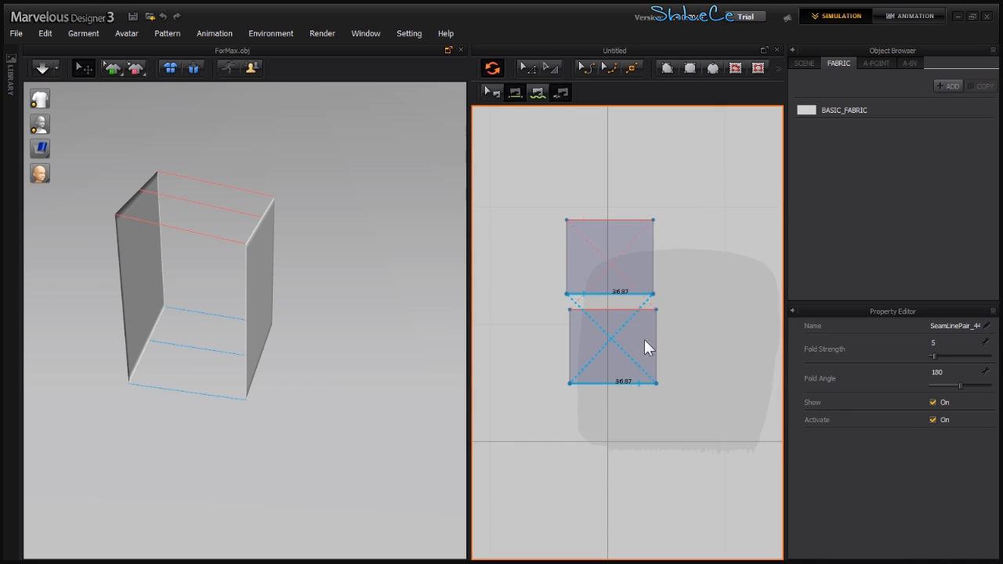
{"action": "left_click", "coordinate": [659, 362]}
{"action": "left_click", "coordinate": [655, 236]}
{"action": "scroll", "coordinate": [273, 369], "scroll_direction": "up", "scroll_amount": 5}
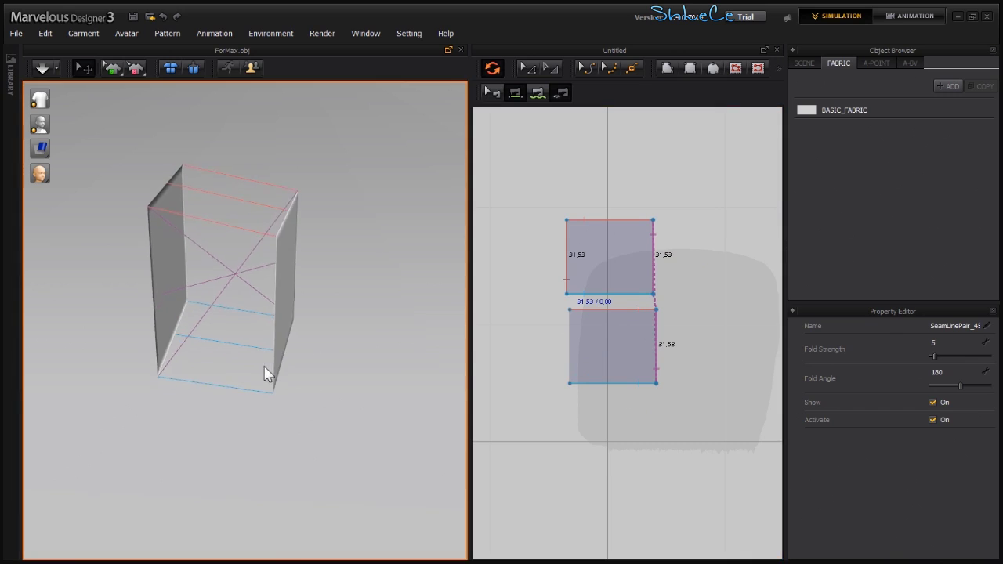
{"action": "scroll", "coordinate": [273, 370], "scroll_direction": "down", "scroll_amount": 5}
{"action": "key", "text": "ctrl+z"}
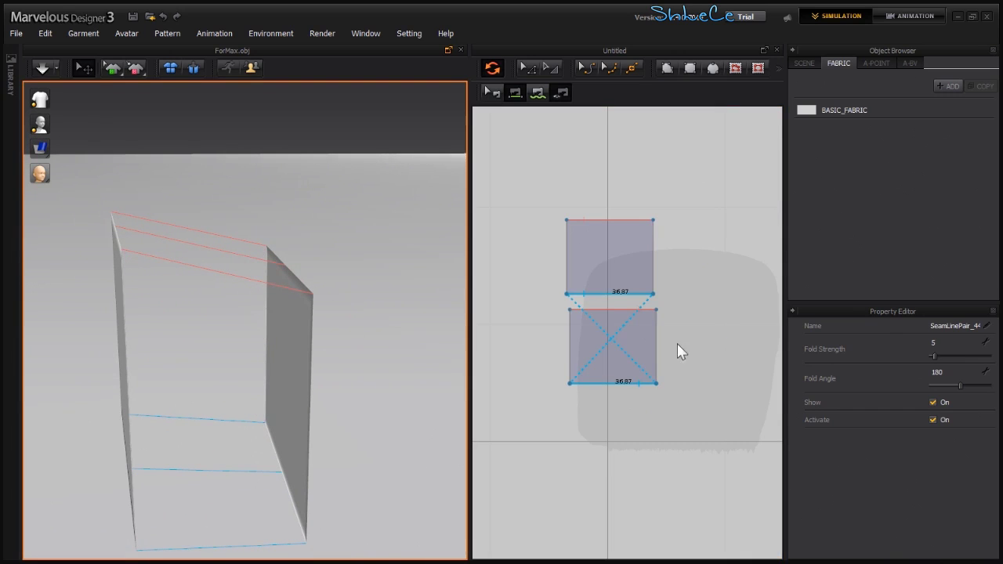
Sew the left edges and the right edges together, then select both patterns.
{"action": "left_click", "coordinate": [659, 364]}
{"action": "left_click", "coordinate": [565, 243]}
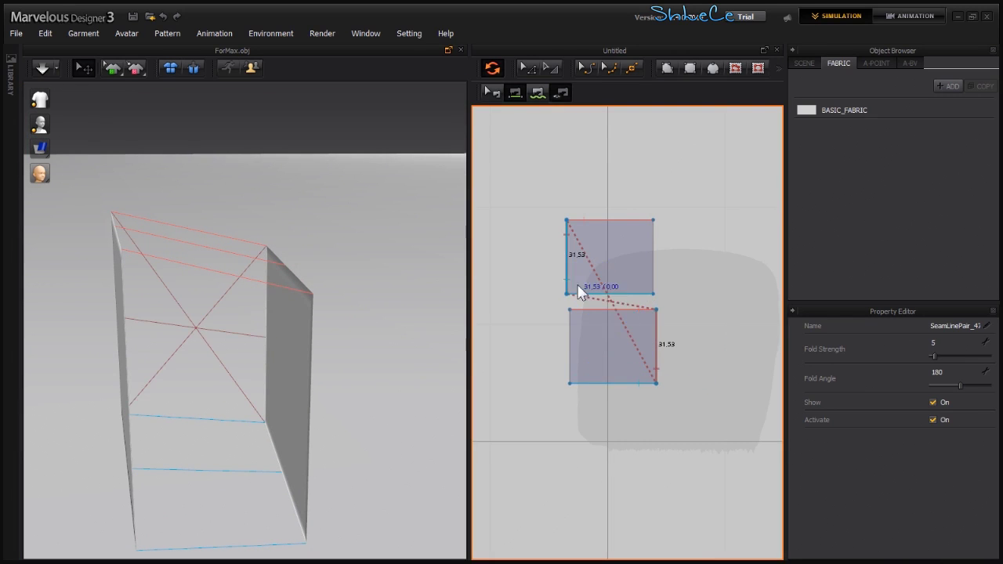
{"action": "key", "text": "ctrl+z"}
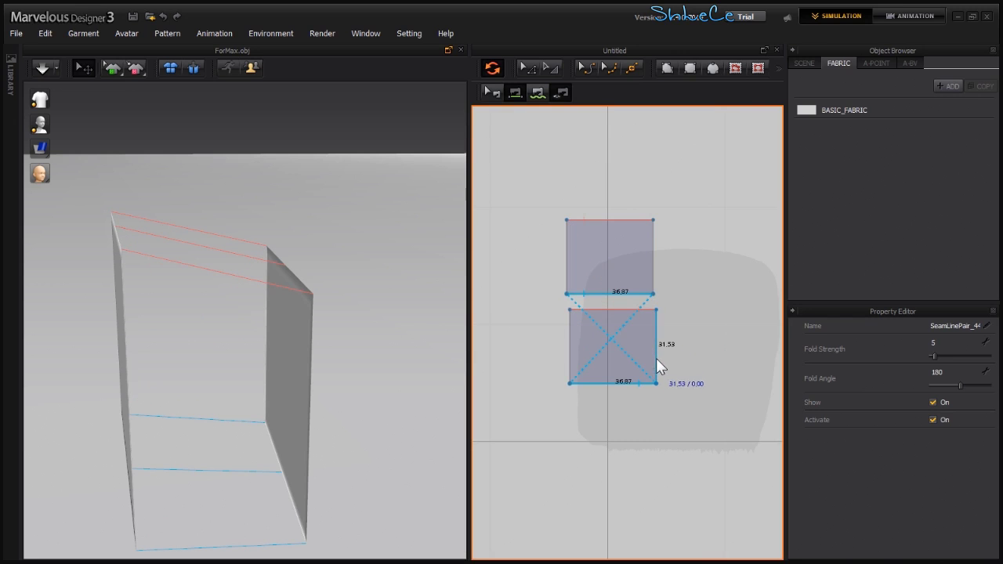
{"action": "left_click", "coordinate": [566, 231]}
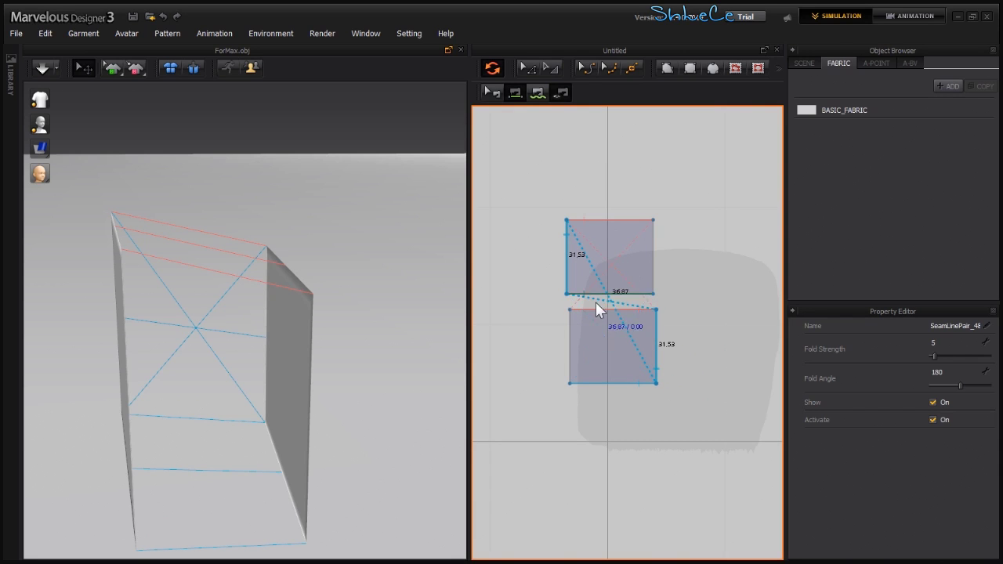
{"action": "key", "text": "ctrl+z"}
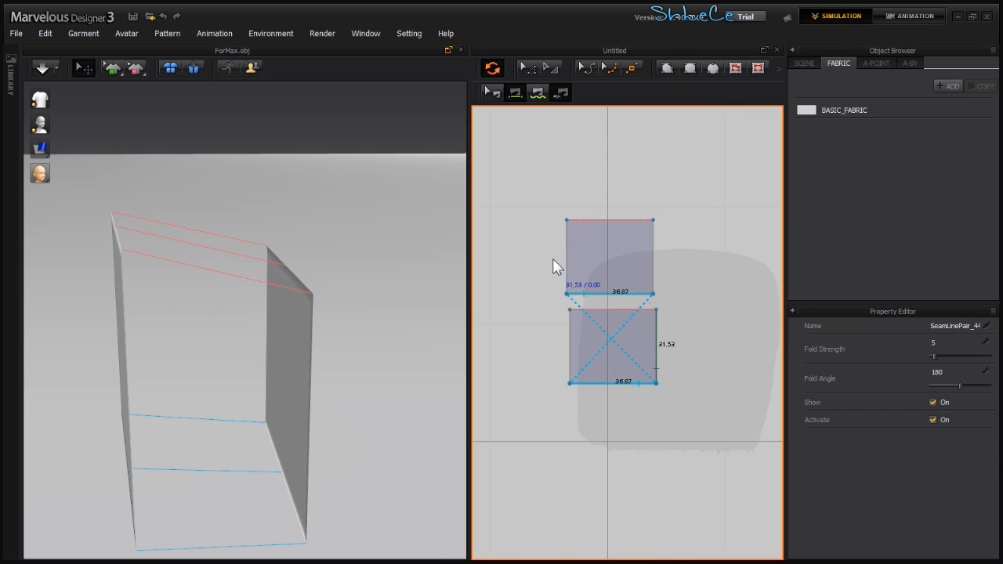
{"action": "left_click", "coordinate": [569, 276]}
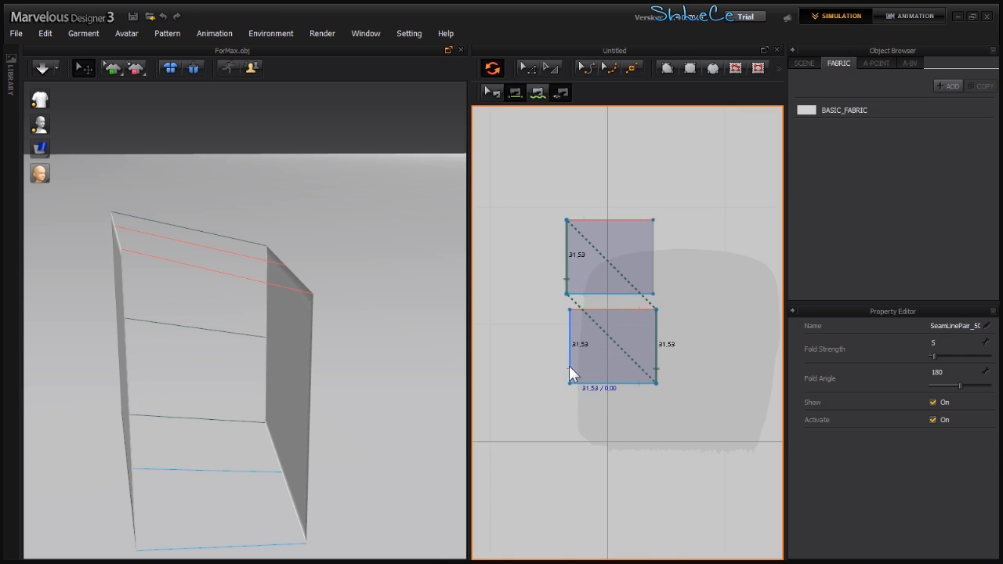
{"action": "left_click", "coordinate": [653, 278]}
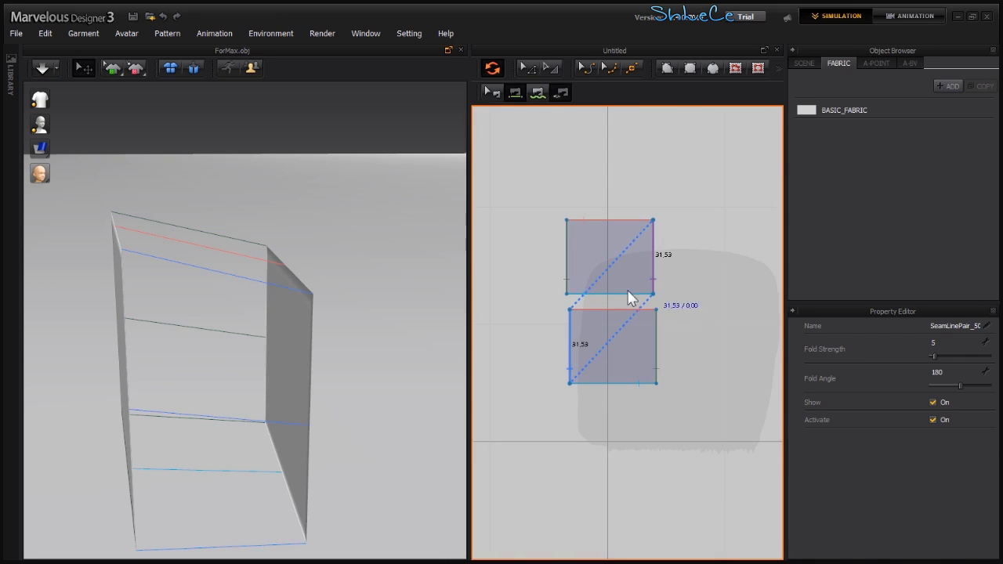
{"action": "scroll", "coordinate": [329, 361], "scroll_direction": "down", "scroll_amount": 3}
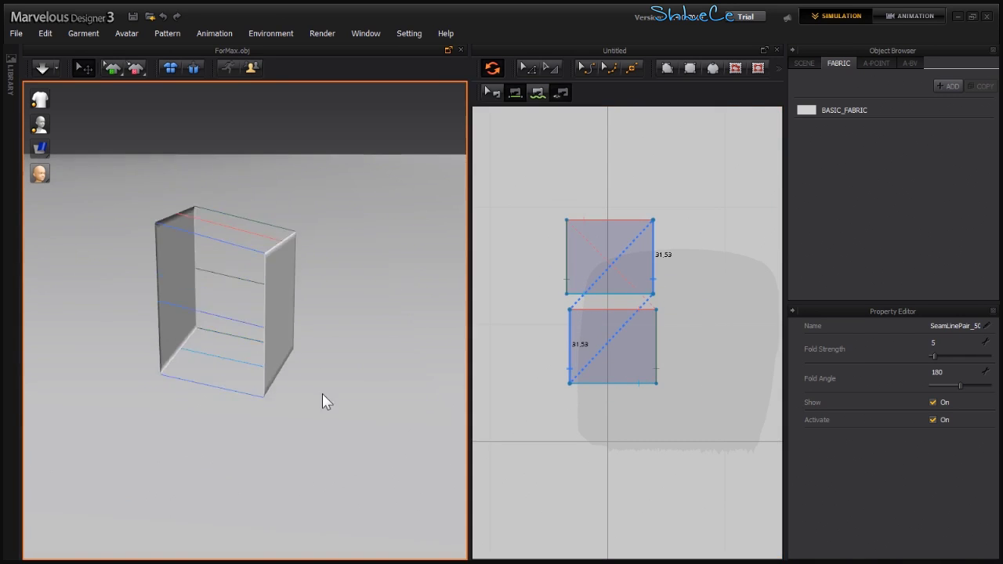
{"action": "left_click", "coordinate": [529, 67]}
{"action": "left_click_drag", "start_coordinate": [712, 179], "coordinate": [542, 460]}
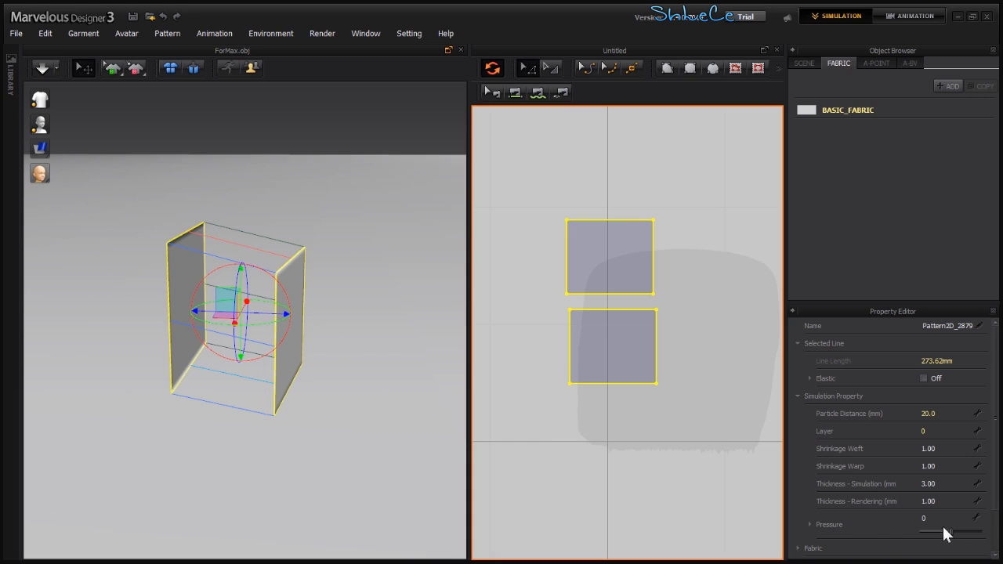
Set the Pressure of both selected pillow panels to 1.
{"action": "left_click_drag", "start_coordinate": [950, 532], "coordinate": [938, 523]}
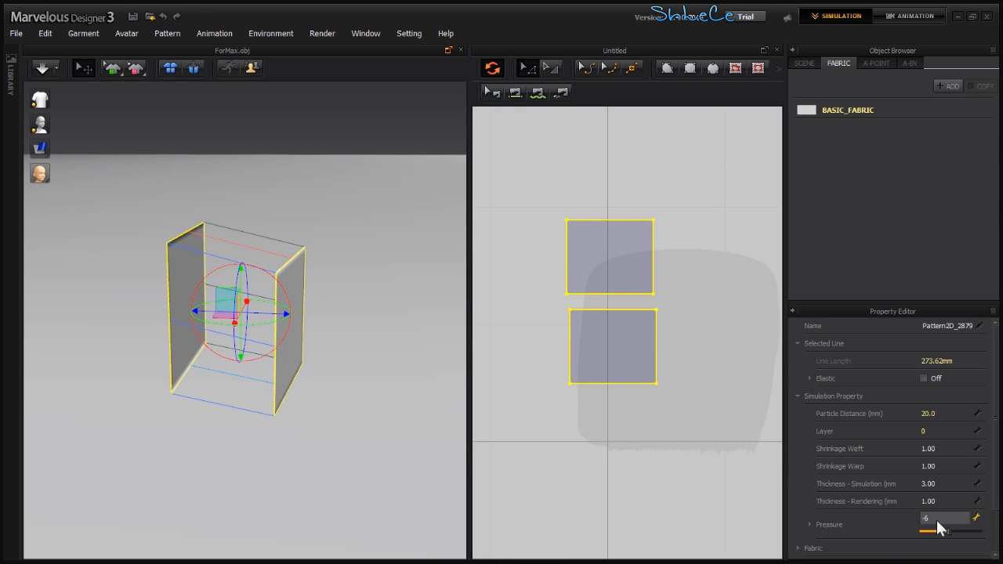
{"action": "type", "text": "1"}
{"action": "key", "text": "Return"}
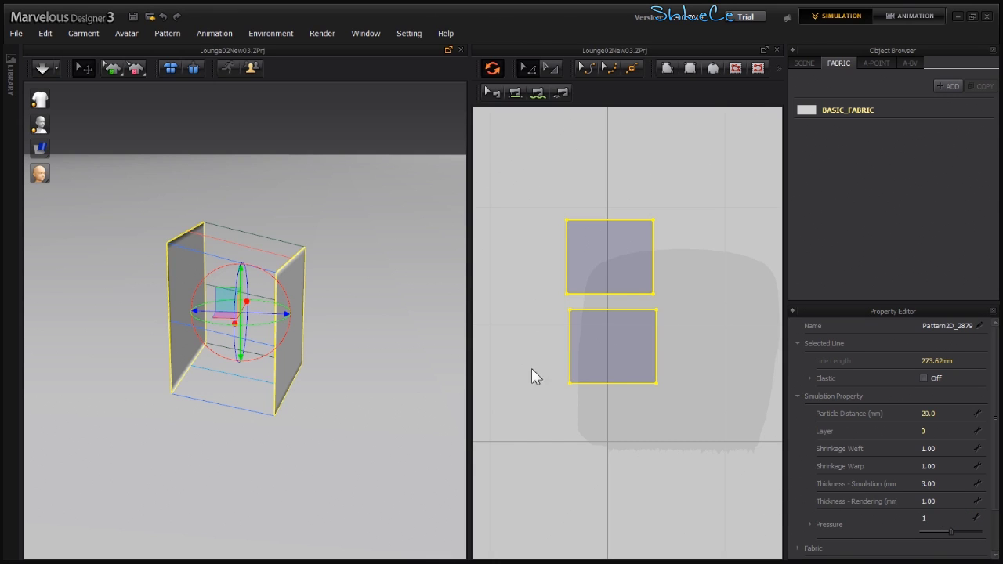
{"action": "scroll", "coordinate": [330, 308], "scroll_direction": "down", "scroll_amount": 5}
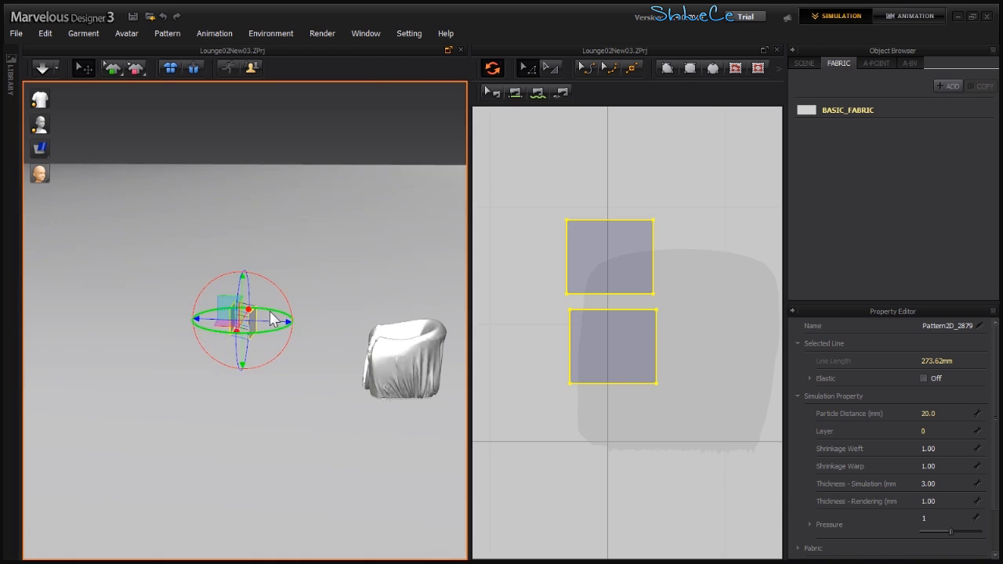
Move the pillow just above the draped chair's seat and start simulating.
{"action": "right_click_drag", "start_coordinate": [270, 310], "coordinate": [258, 337]}
{"action": "left_click_drag", "start_coordinate": [246, 336], "coordinate": [401, 339]}
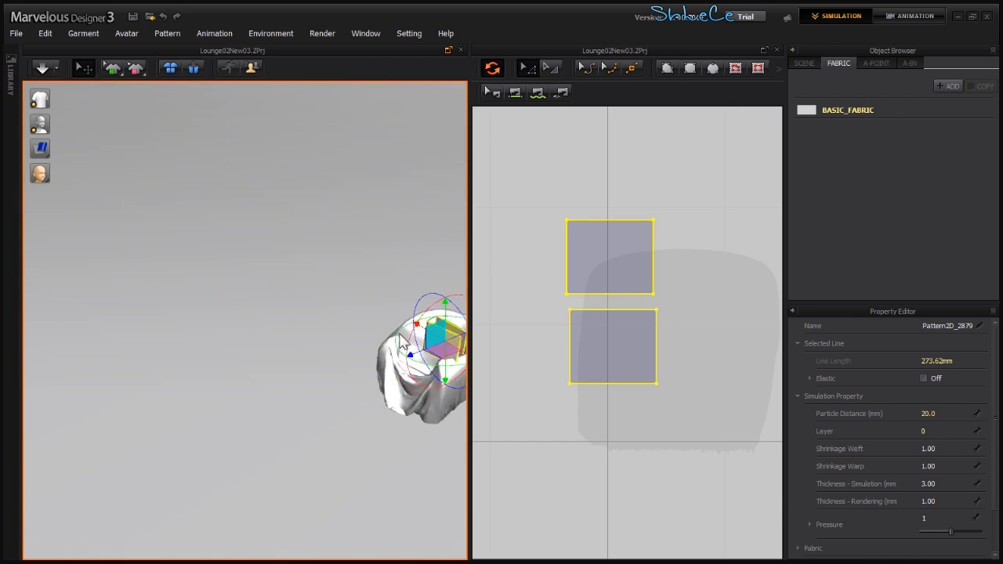
{"action": "middle_click_drag", "start_coordinate": [401, 339], "coordinate": [258, 254]}
{"action": "right_click_drag", "start_coordinate": [258, 254], "coordinate": [376, 227]}
{"action": "scroll", "coordinate": [327, 258], "scroll_direction": "up", "scroll_amount": 4}
{"action": "left_click_drag", "start_coordinate": [378, 227], "coordinate": [342, 118]}
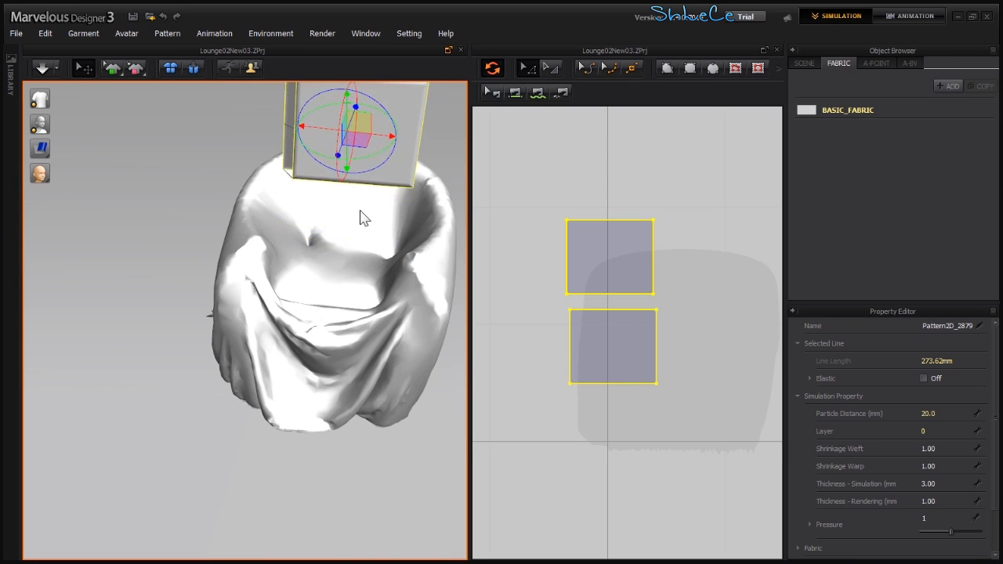
{"action": "right_click_drag", "start_coordinate": [363, 217], "coordinate": [318, 282]}
{"action": "key", "text": "space"}
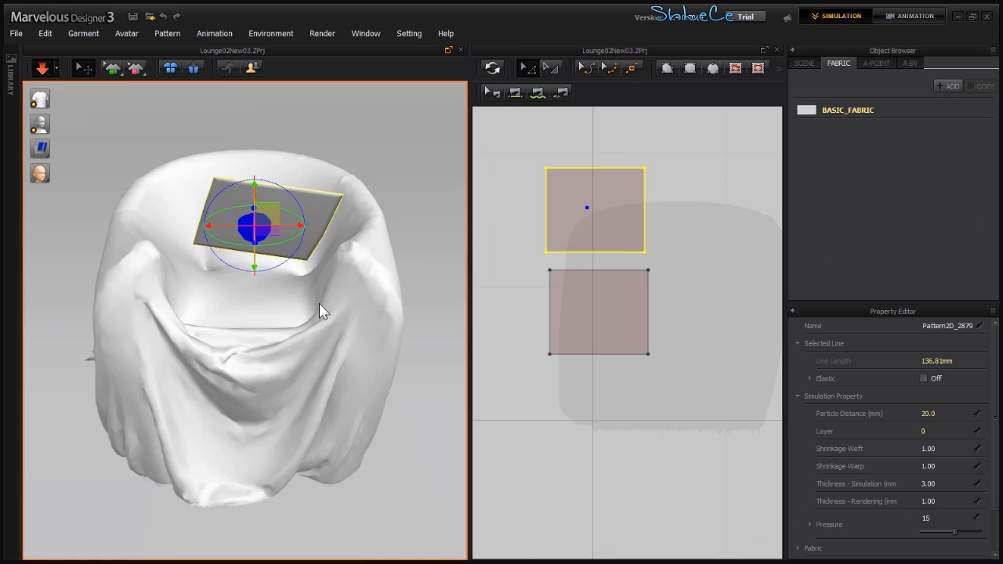
Run a test drape, stop it, reset the pillow flat and select it.
{"action": "key", "text": "space"}
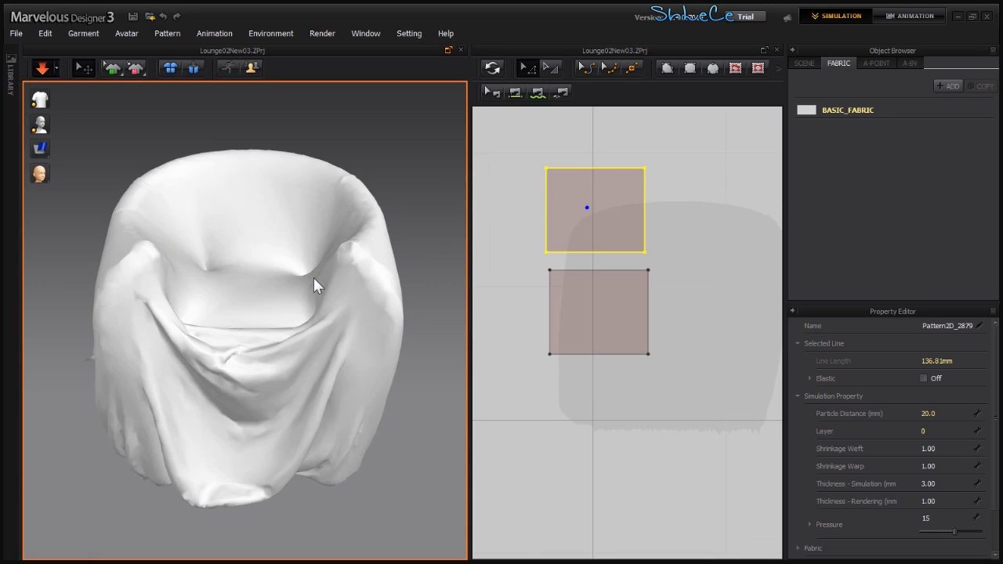
{"action": "scroll", "coordinate": [291, 296], "scroll_direction": "down", "scroll_amount": 8}
{"action": "scroll", "coordinate": [274, 294], "scroll_direction": "down", "scroll_amount": 4}
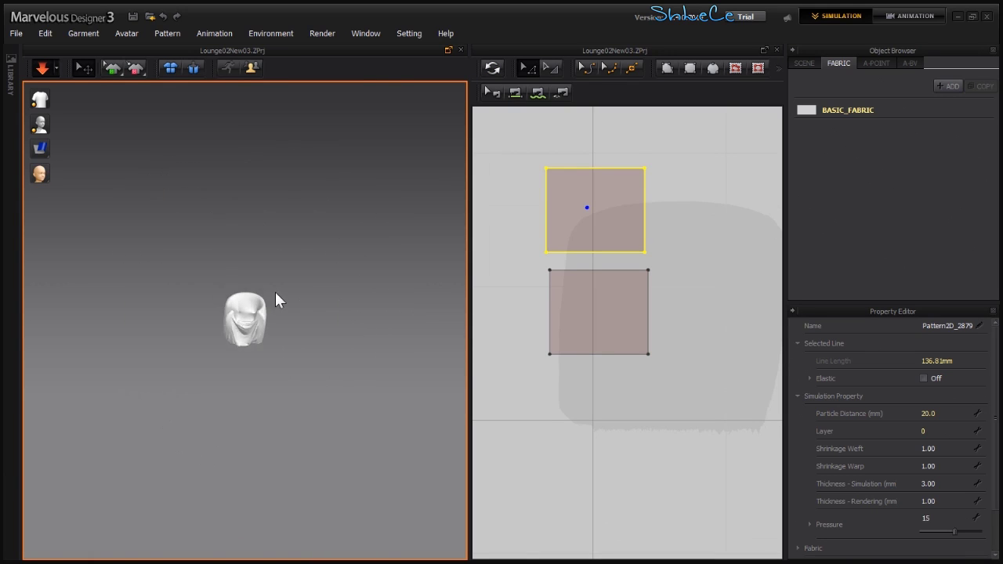
{"action": "scroll", "coordinate": [270, 297], "scroll_direction": "up", "scroll_amount": 8}
{"action": "scroll", "coordinate": [278, 298], "scroll_direction": "up", "scroll_amount": 8}
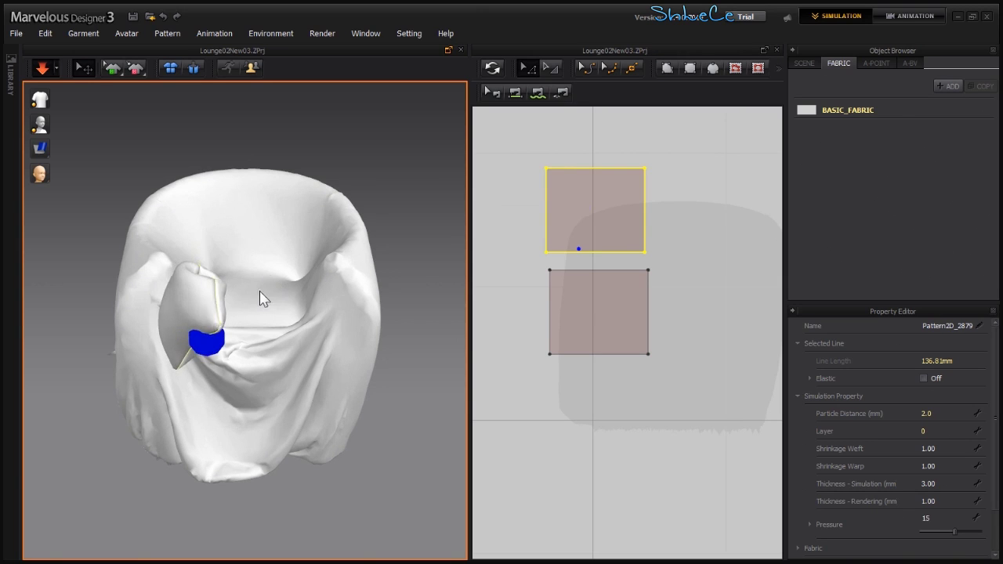
{"action": "key", "text": "space"}
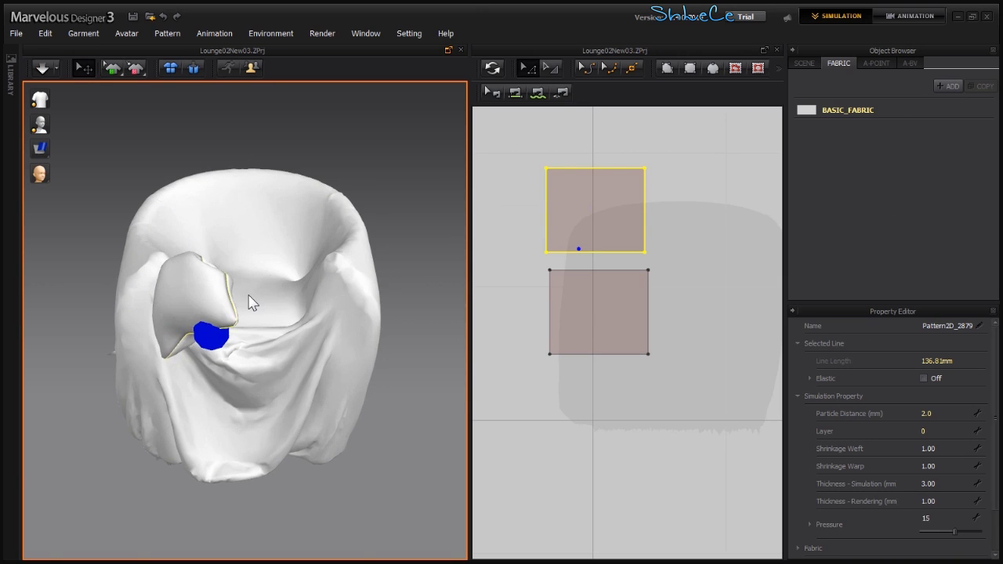
{"action": "key", "text": "ctrl+z"}
{"action": "left_click", "coordinate": [281, 211]}
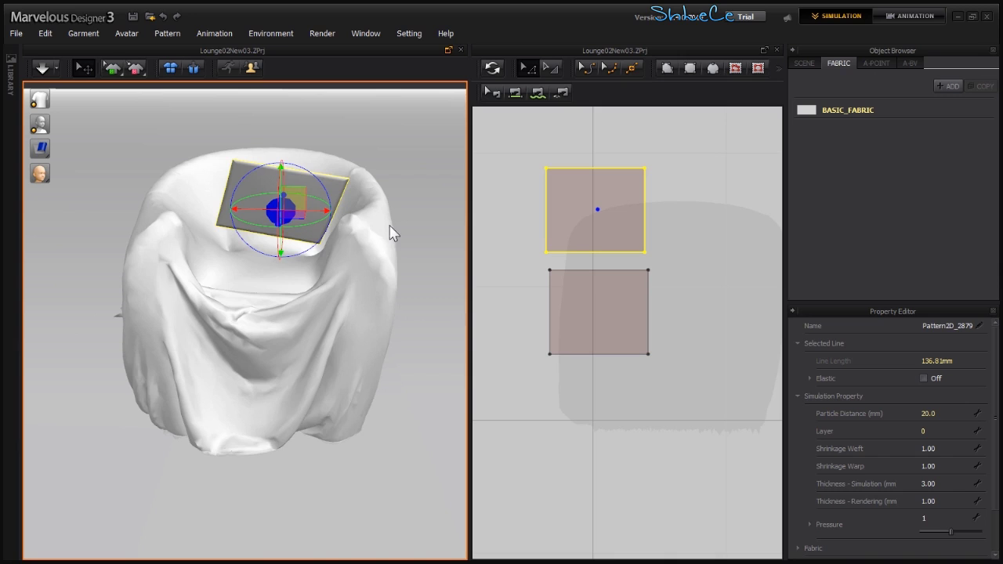
Give both pillow pieces pressure 15 and particle distance 2.0, then simulate.
{"action": "left_click_drag", "start_coordinate": [697, 143], "coordinate": [510, 386]}
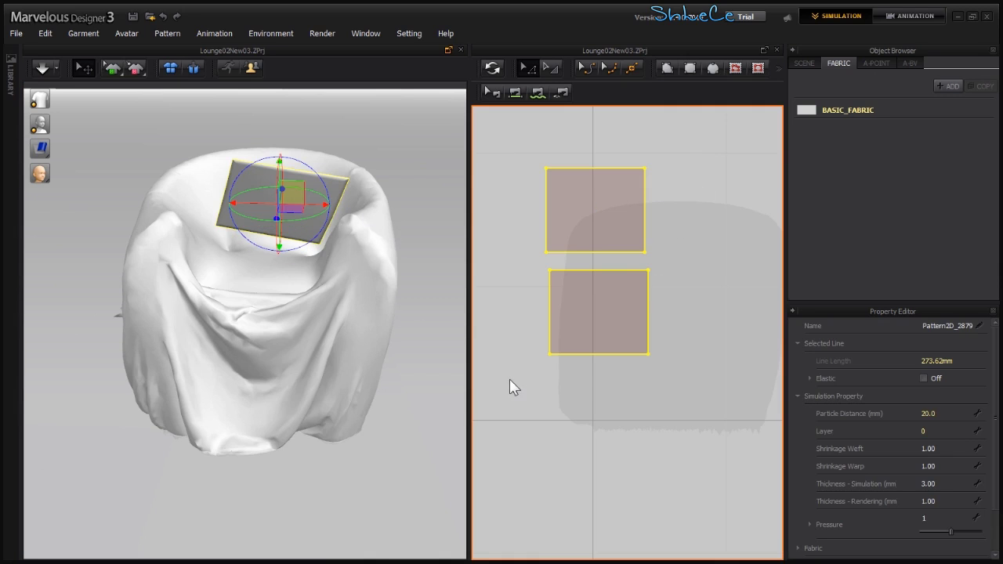
{"action": "left_click", "coordinate": [940, 519]}
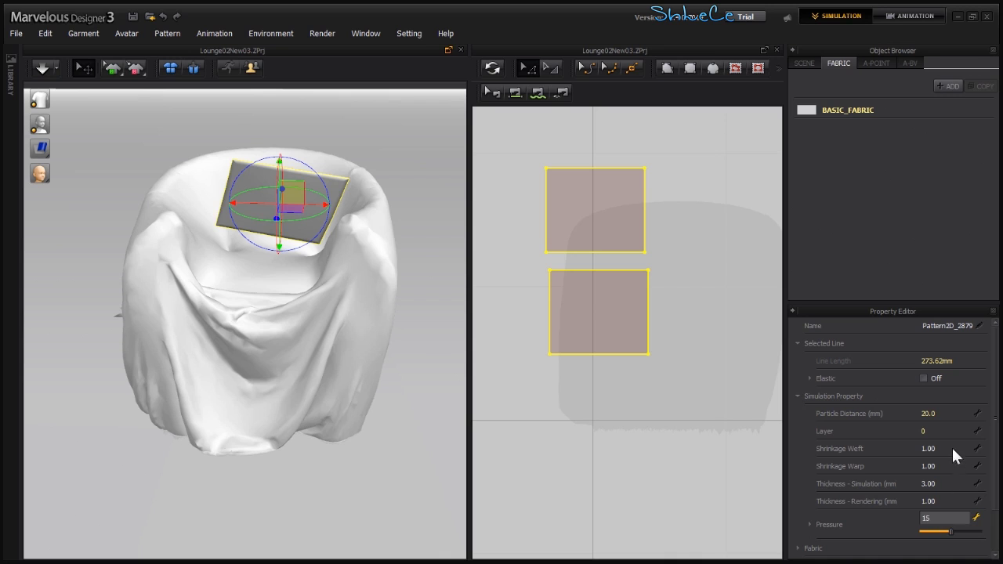
{"action": "left_click", "coordinate": [940, 413]}
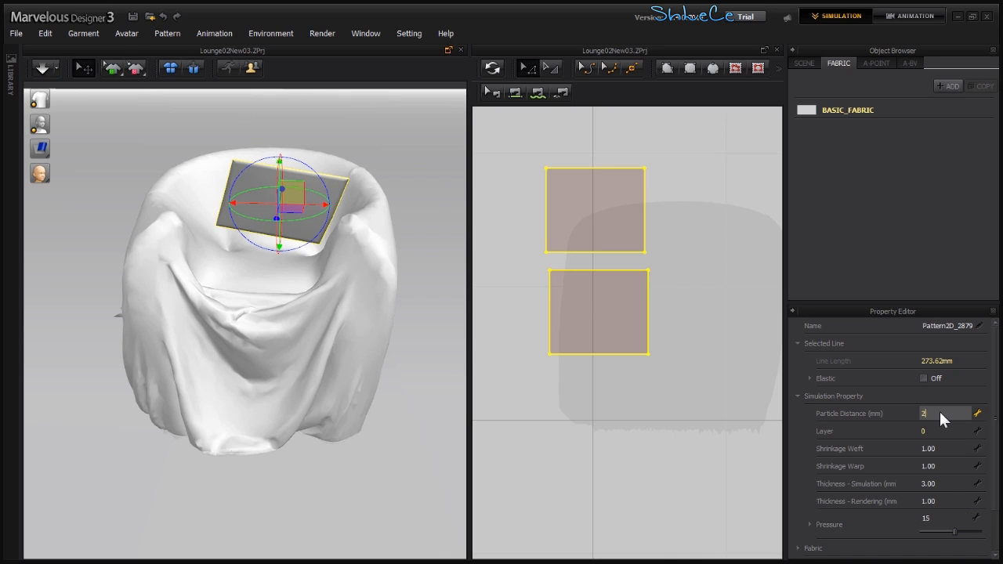
{"action": "key", "text": "Return"}
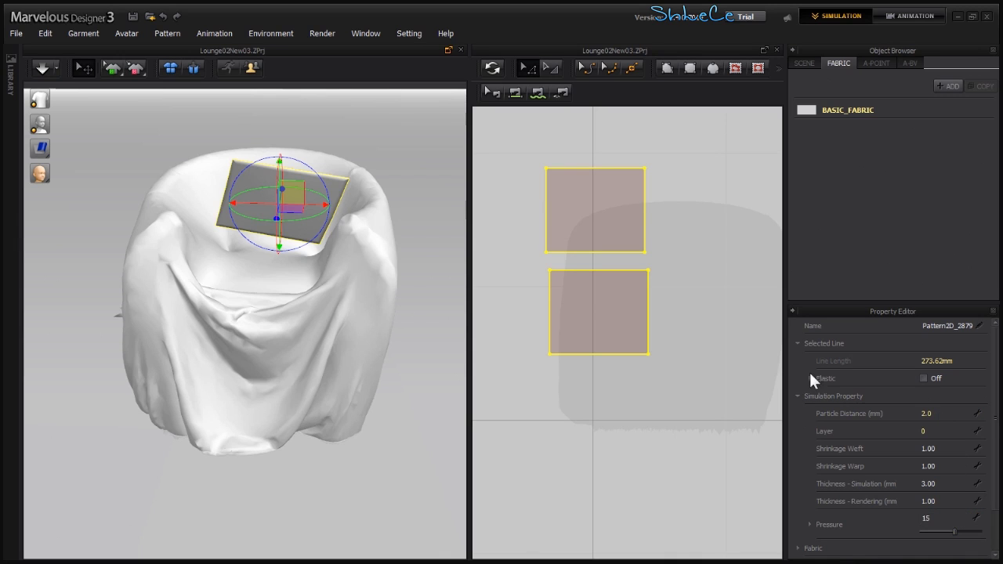
{"action": "right_click_drag", "start_coordinate": [350, 240], "coordinate": [282, 235]}
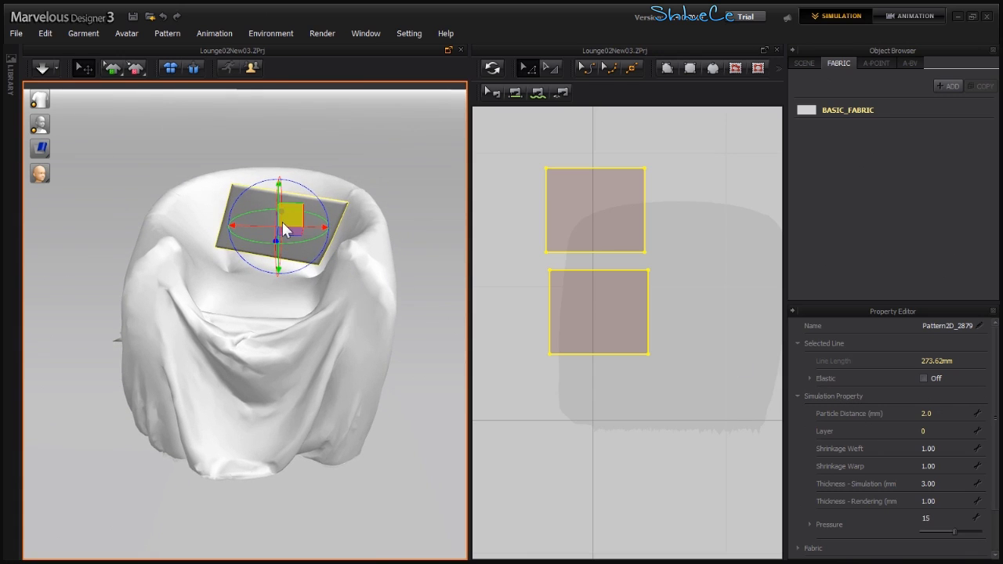
{"action": "key", "text": "space"}
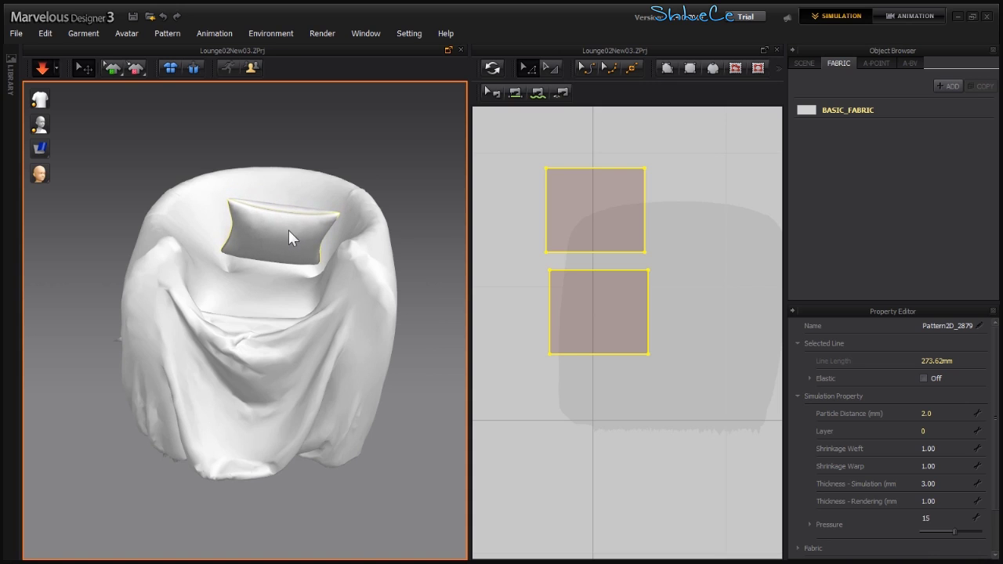
Restart the simulation and drag the inflated pillow down into the chair onto the seat.
{"action": "key", "text": "space"}
{"action": "left_click", "coordinate": [275, 244]}
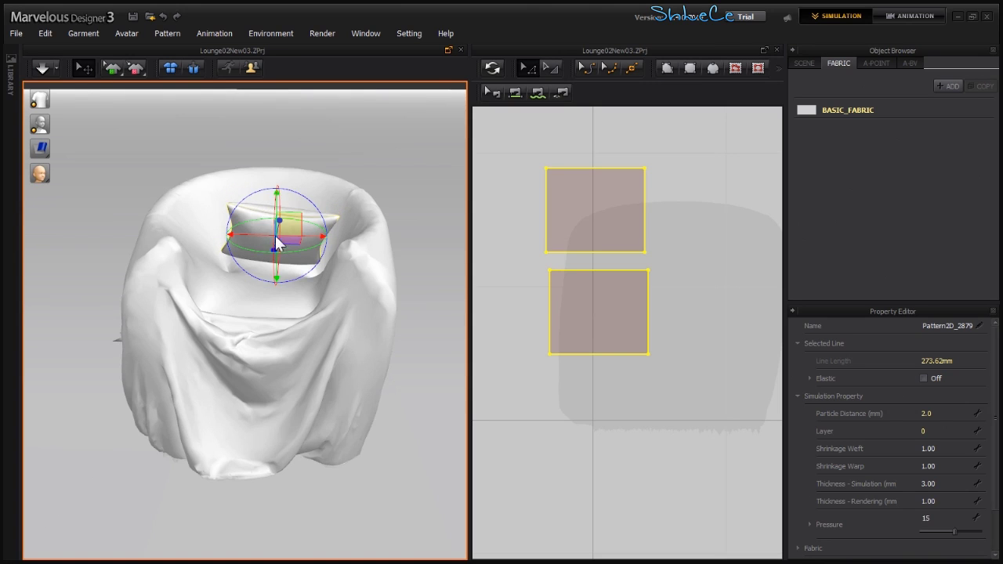
{"action": "key", "text": "space"}
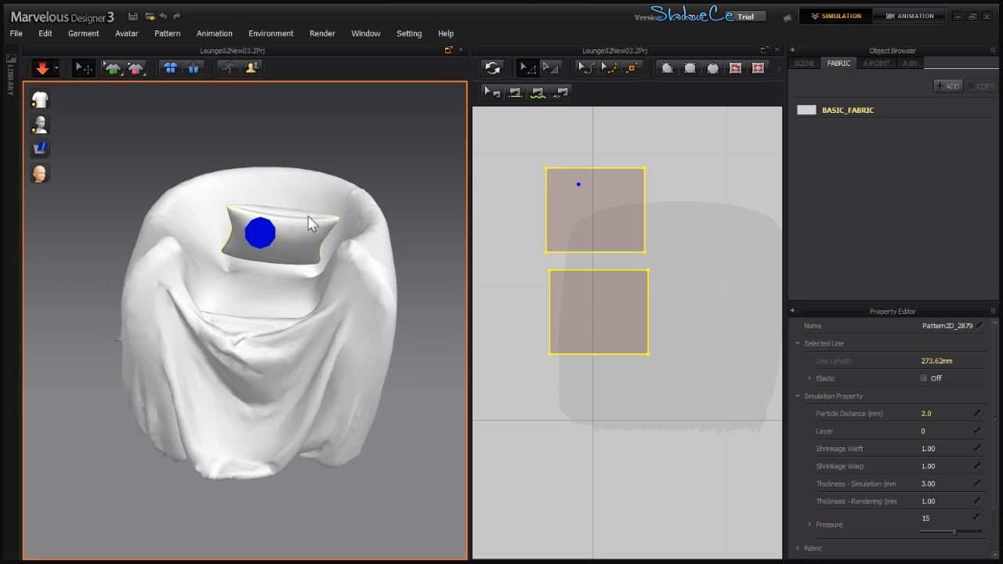
{"action": "left_click_drag", "start_coordinate": [263, 239], "coordinate": [276, 275]}
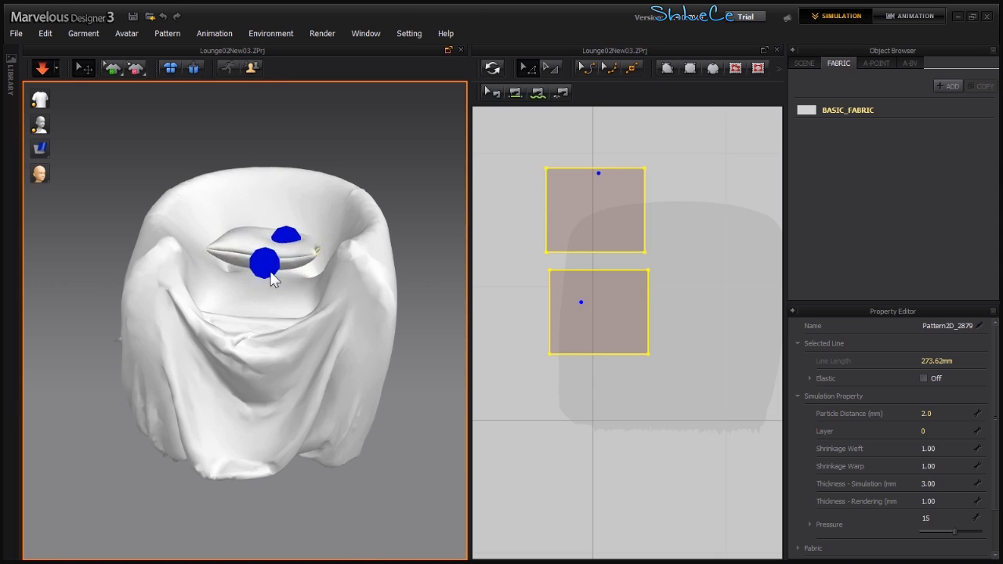
{"action": "right_click_drag", "start_coordinate": [276, 275], "coordinate": [292, 266]}
{"action": "mouse_move", "coordinate": [291, 267]}
{"action": "left_mouse_down"}
{"action": "mouse_move", "coordinate": [284, 280]}
{"action": "mouse_move", "coordinate": [280, 224]}
{"action": "mouse_move", "coordinate": [284, 251]}
{"action": "left_mouse_up"}
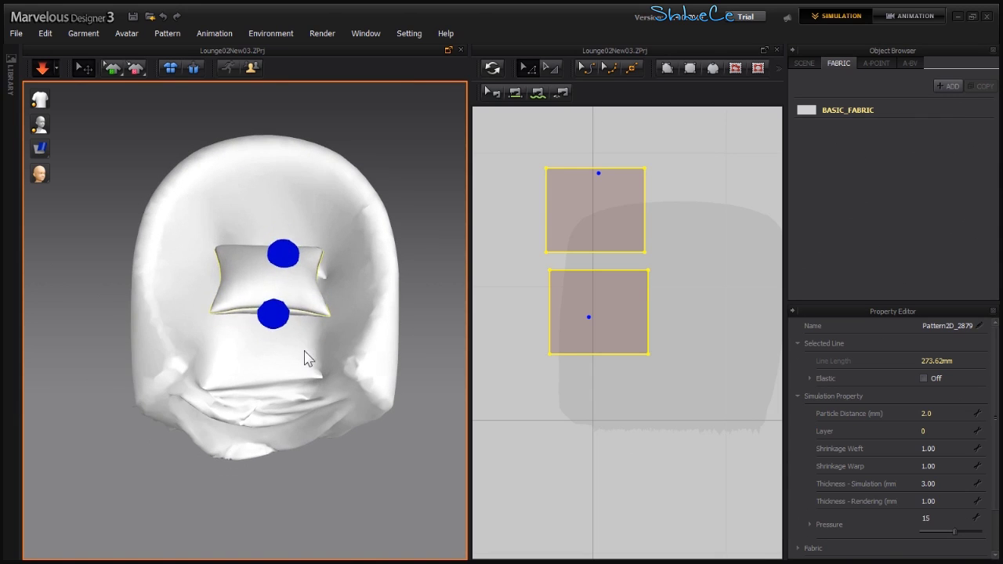
{"action": "right_click_drag", "start_coordinate": [285, 251], "coordinate": [547, 348]}
Zoom and pan the 2D pattern window while the pillow settles.
{"action": "scroll", "coordinate": [549, 337], "scroll_direction": "up", "scroll_amount": 2}
{"action": "scroll", "coordinate": [550, 316], "scroll_direction": "down", "scroll_amount": 5}
{"action": "scroll", "coordinate": [570, 315], "scroll_direction": "up", "scroll_amount": 3}
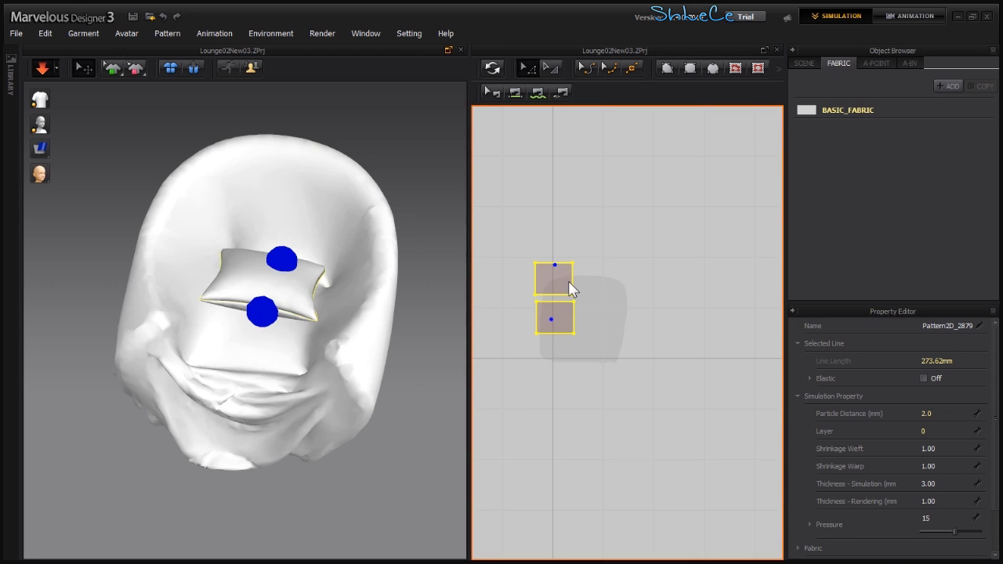
{"action": "scroll", "coordinate": [566, 287], "scroll_direction": "up", "scroll_amount": 5}
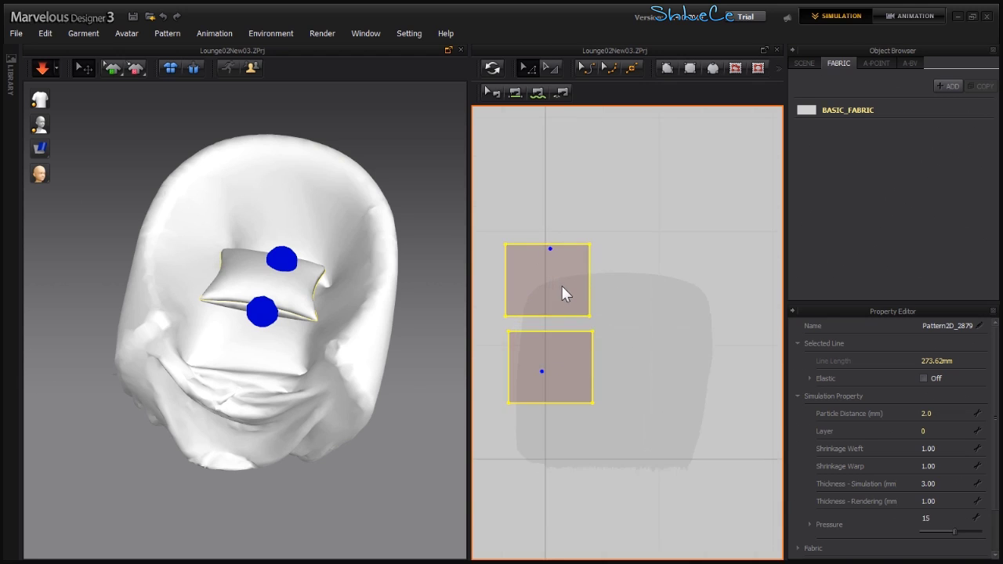
{"action": "right_click_drag", "start_coordinate": [679, 273], "coordinate": [595, 264]}
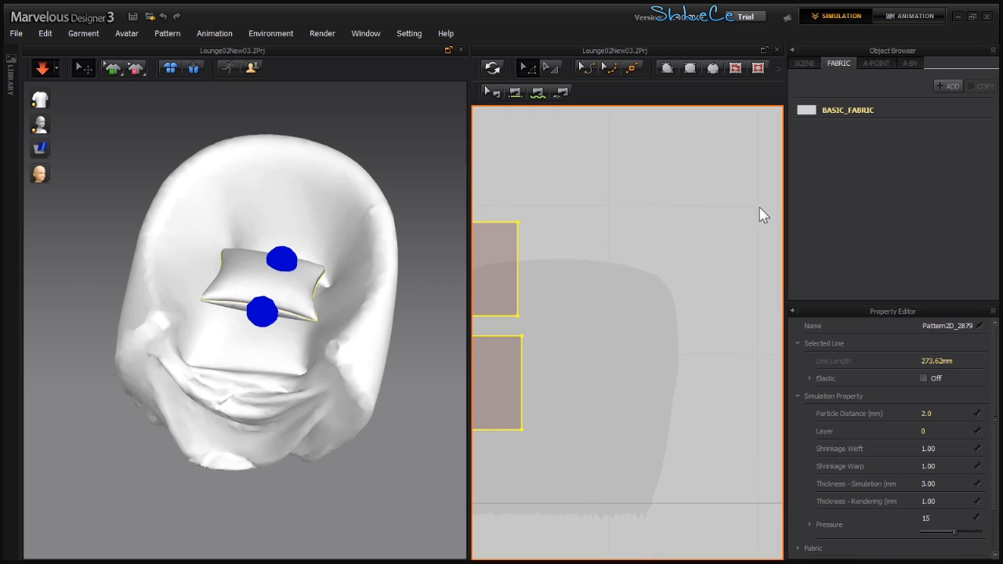
{"action": "scroll", "coordinate": [622, 242], "scroll_direction": "down", "scroll_amount": 10}
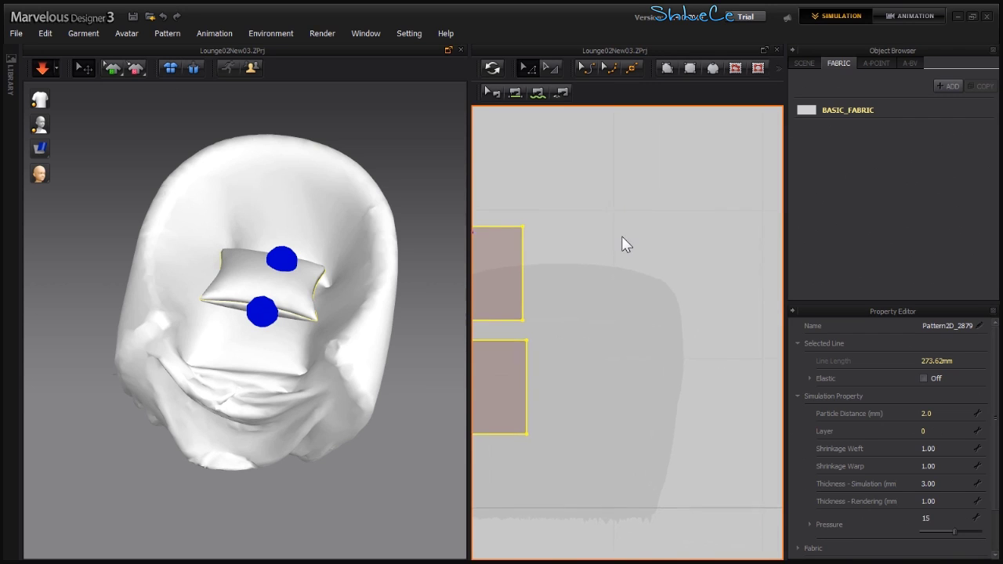
{"action": "scroll", "coordinate": [605, 229], "scroll_direction": "up", "scroll_amount": 4}
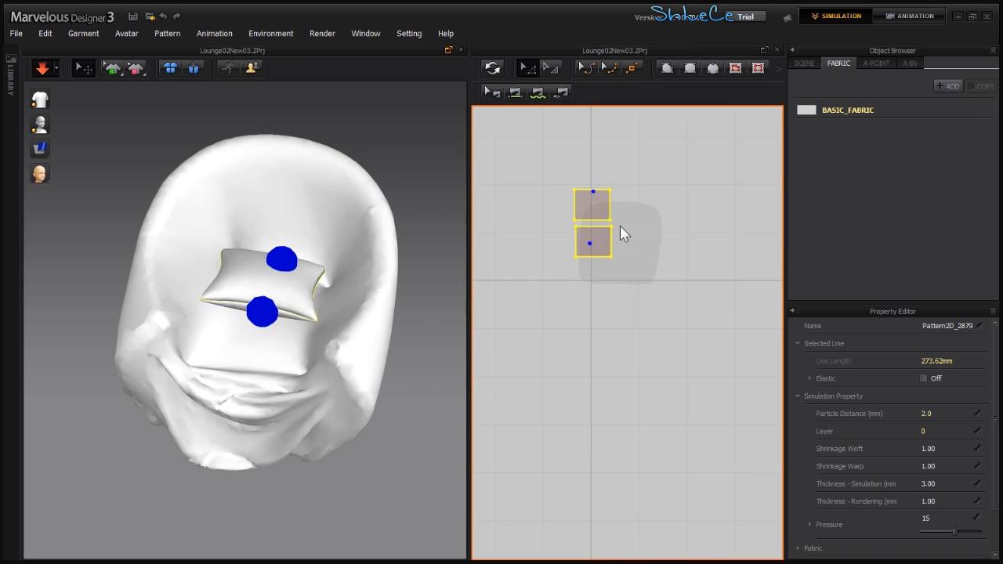
{"action": "scroll", "coordinate": [622, 252], "scroll_direction": "up", "scroll_amount": 4}
{"action": "scroll", "coordinate": [622, 253], "scroll_direction": "down", "scroll_amount": 1}
{"action": "scroll", "coordinate": [637, 255], "scroll_direction": "up", "scroll_amount": 4}
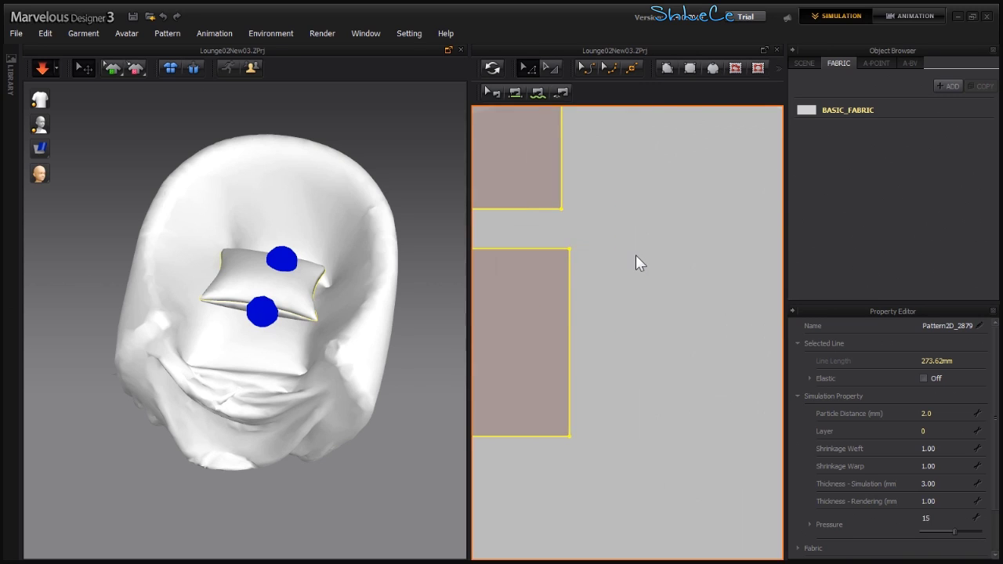
{"action": "scroll", "coordinate": [636, 255], "scroll_direction": "down", "scroll_amount": 8}
{"action": "scroll", "coordinate": [635, 255], "scroll_direction": "up", "scroll_amount": 2}
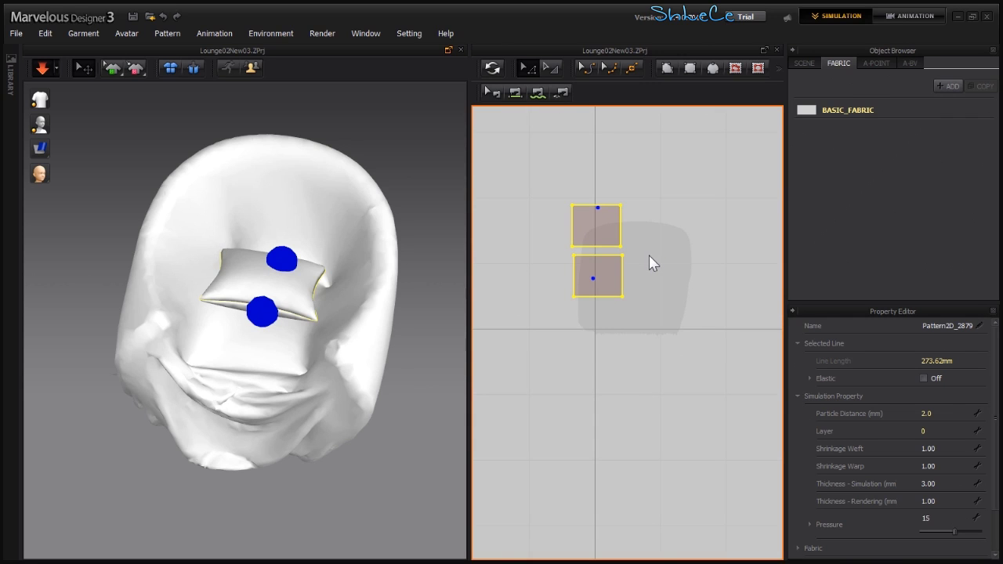
Stop the simulation, start a new garment without saving, and clear the avatar.
{"action": "key", "text": "space"}
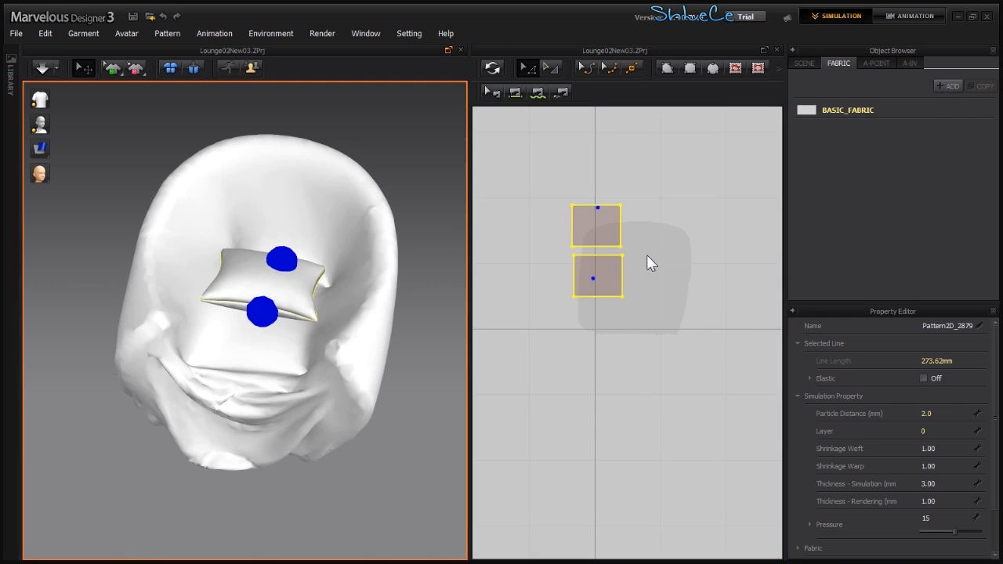
{"action": "left_click", "coordinate": [17, 33]}
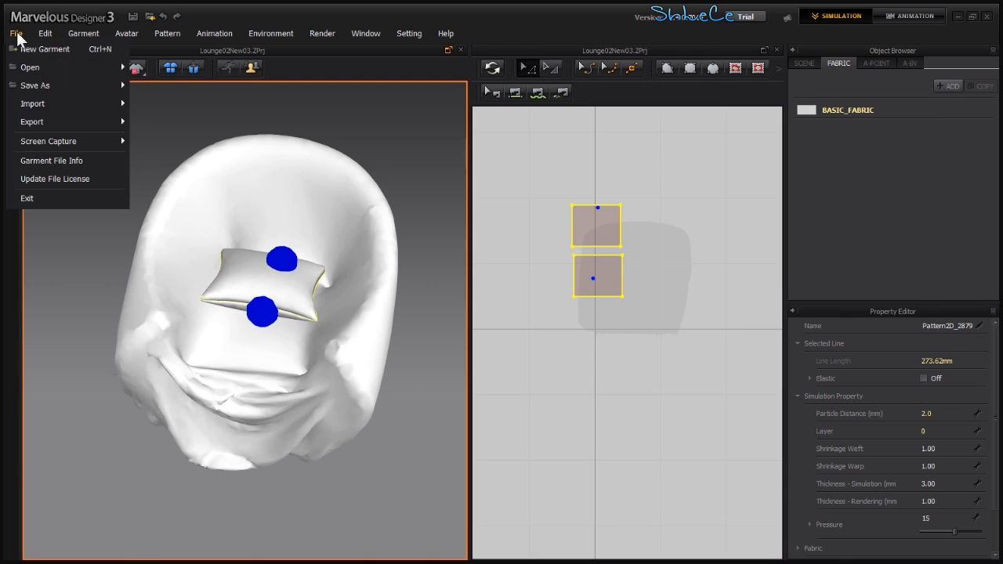
{"action": "left_click", "coordinate": [43, 50]}
{"action": "left_click", "coordinate": [500, 294]}
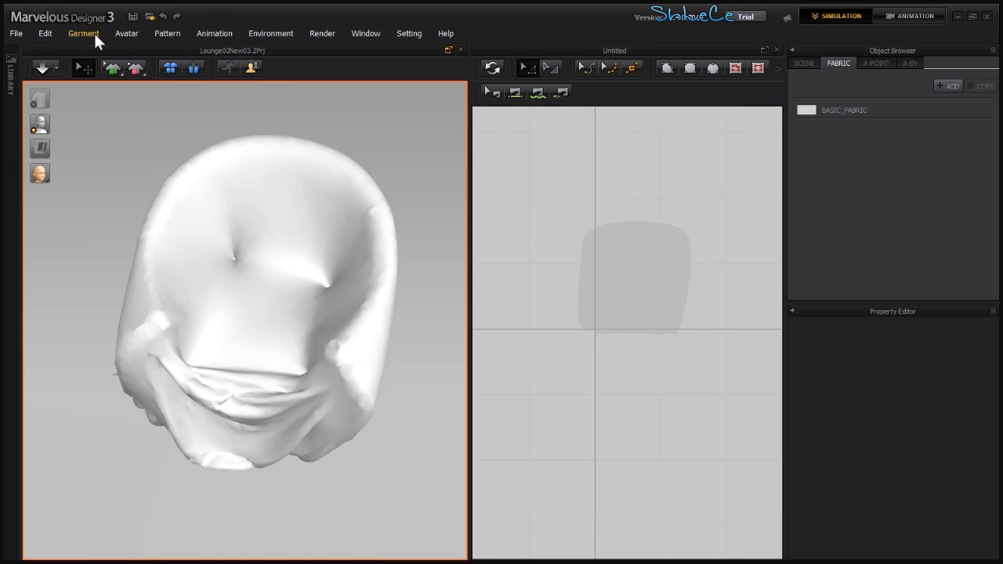
{"action": "left_click", "coordinate": [126, 34]}
{"action": "left_click", "coordinate": [156, 68]}
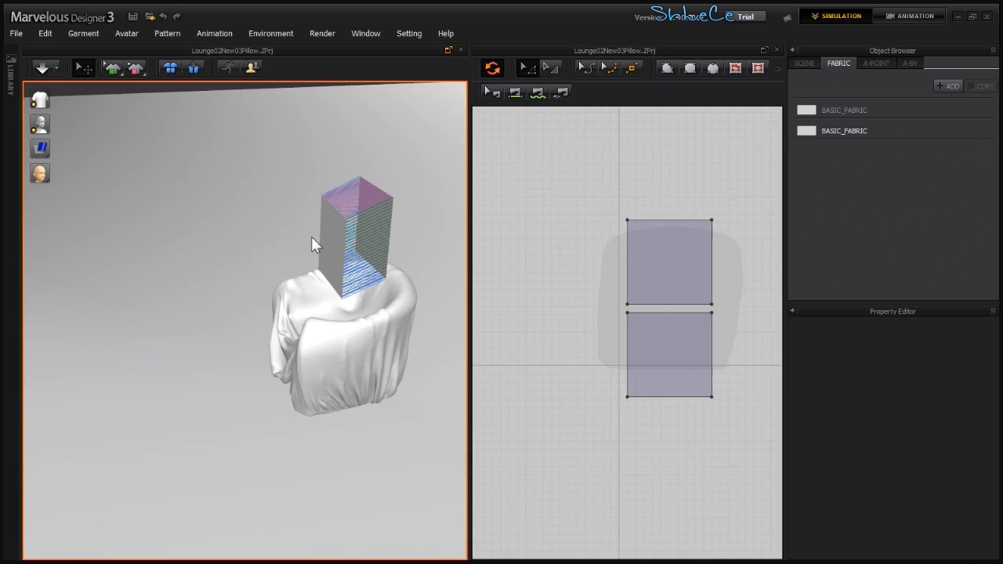
Orbit around the pillow box and select its back panel.
{"action": "right_click_drag", "start_coordinate": [364, 209], "coordinate": [363, 261]}
{"action": "scroll", "coordinate": [363, 268], "scroll_direction": "up", "scroll_amount": 2}
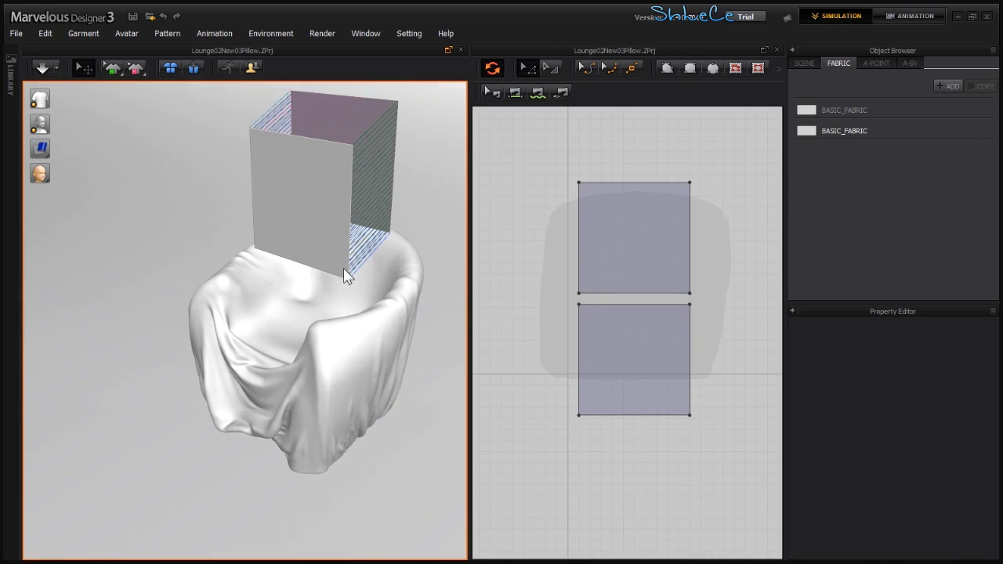
{"action": "left_click", "coordinate": [666, 261]}
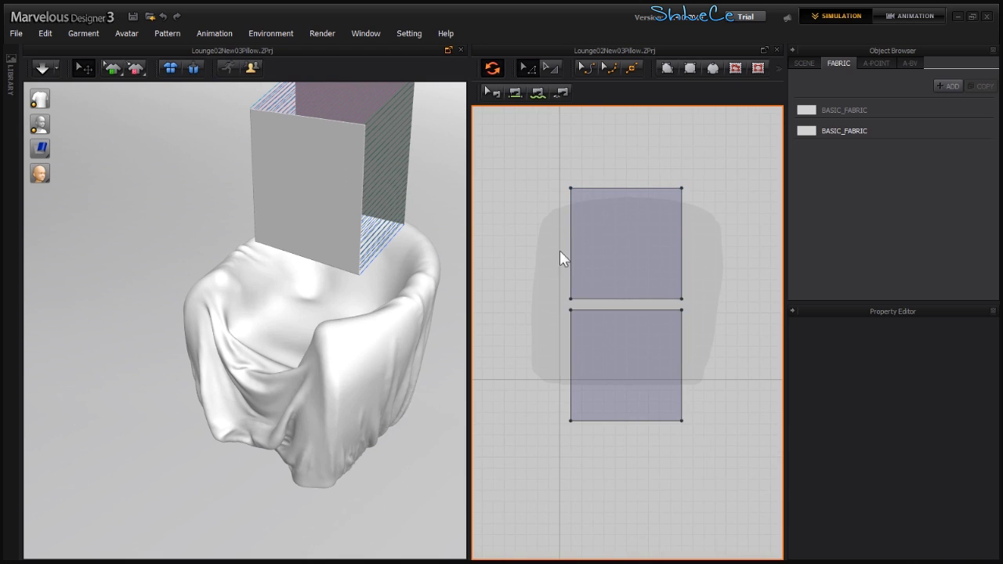
{"action": "right_click_drag", "start_coordinate": [345, 247], "coordinate": [284, 224]}
{"action": "left_click", "coordinate": [332, 202]}
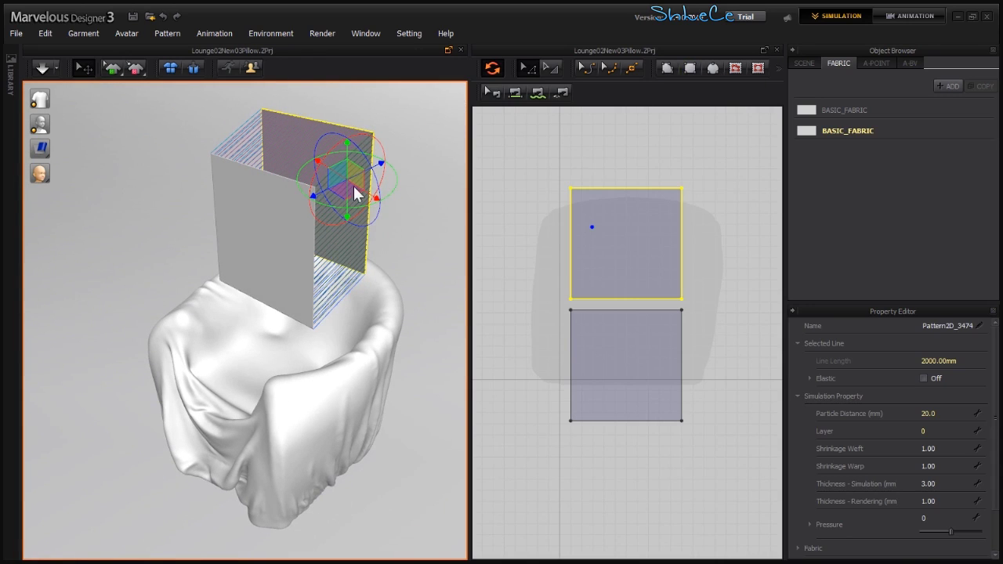
{"action": "left_click", "coordinate": [275, 204]}
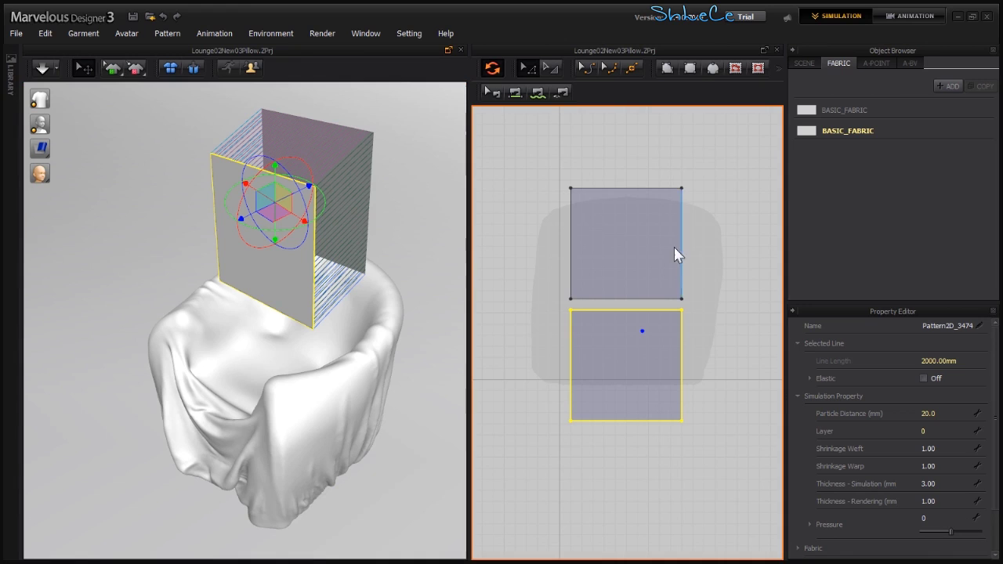
{"action": "right_click_drag", "start_coordinate": [377, 246], "coordinate": [337, 221]}
{"action": "left_click", "coordinate": [338, 220]}
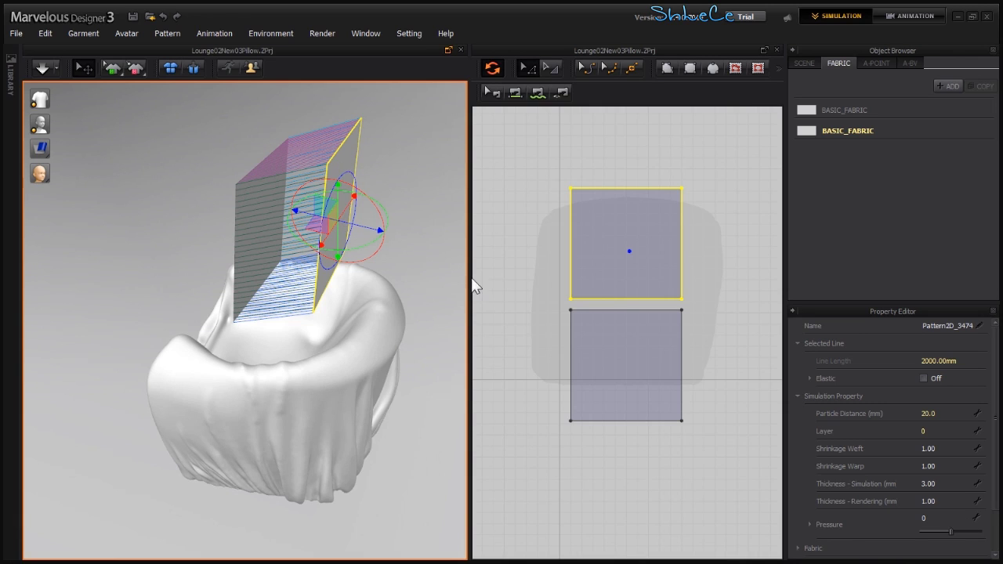
Flip the back panel horizontally twice and rotate it about 90 degrees toward the front panel.
{"action": "right_click", "coordinate": [662, 234]}
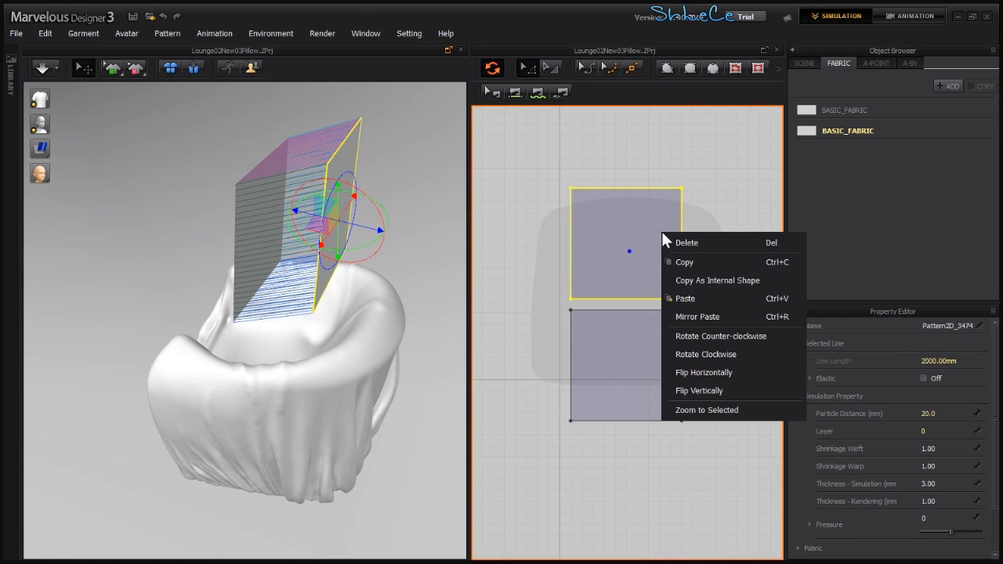
{"action": "left_click", "coordinate": [726, 377]}
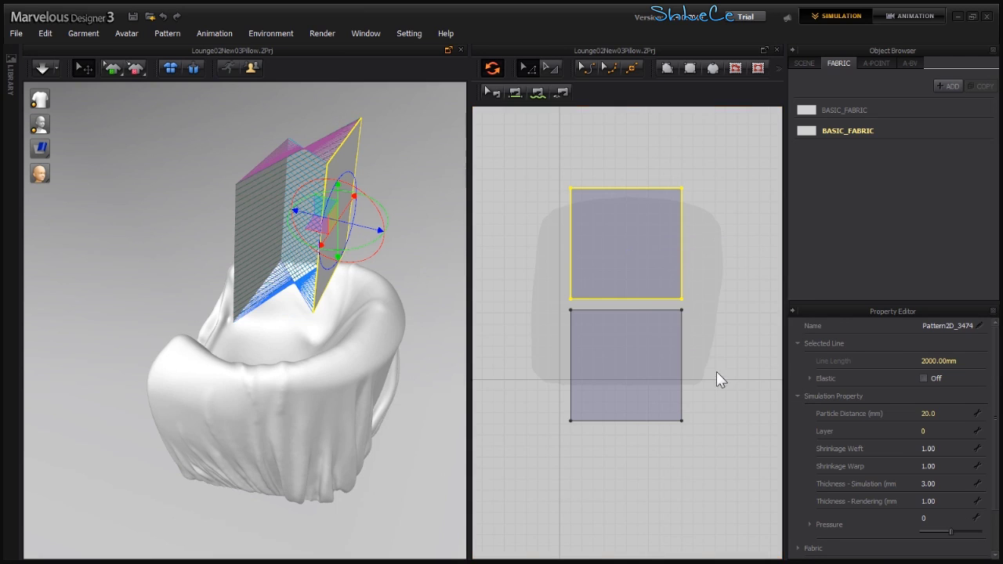
{"action": "right_click", "coordinate": [617, 228]}
{"action": "left_click", "coordinate": [688, 370]}
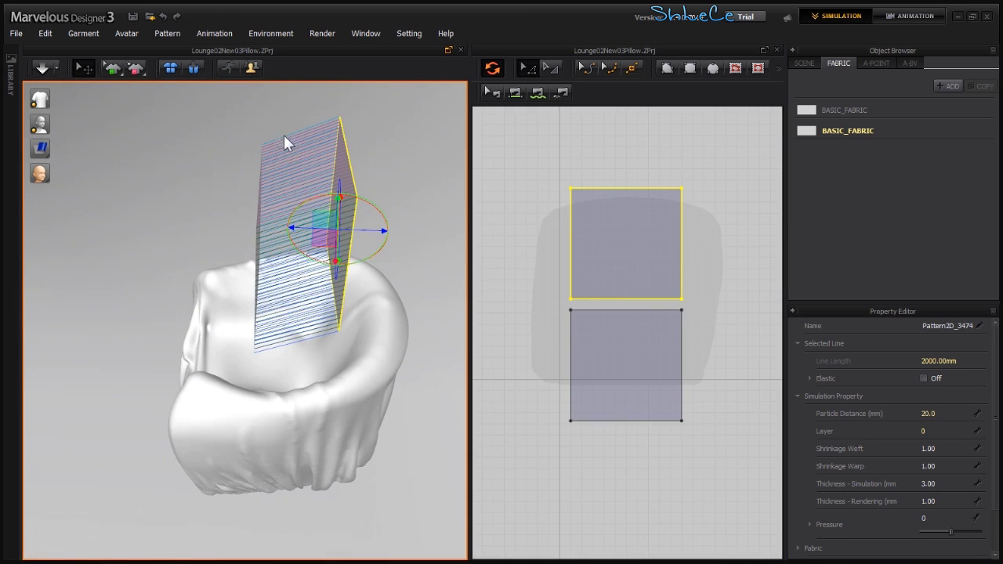
{"action": "mouse_move", "coordinate": [337, 201]}
{"action": "left_mouse_down"}
{"action": "mouse_move", "coordinate": [312, 204]}
{"action": "mouse_move", "coordinate": [373, 184]}
{"action": "mouse_move", "coordinate": [354, 206]}
{"action": "left_mouse_up"}
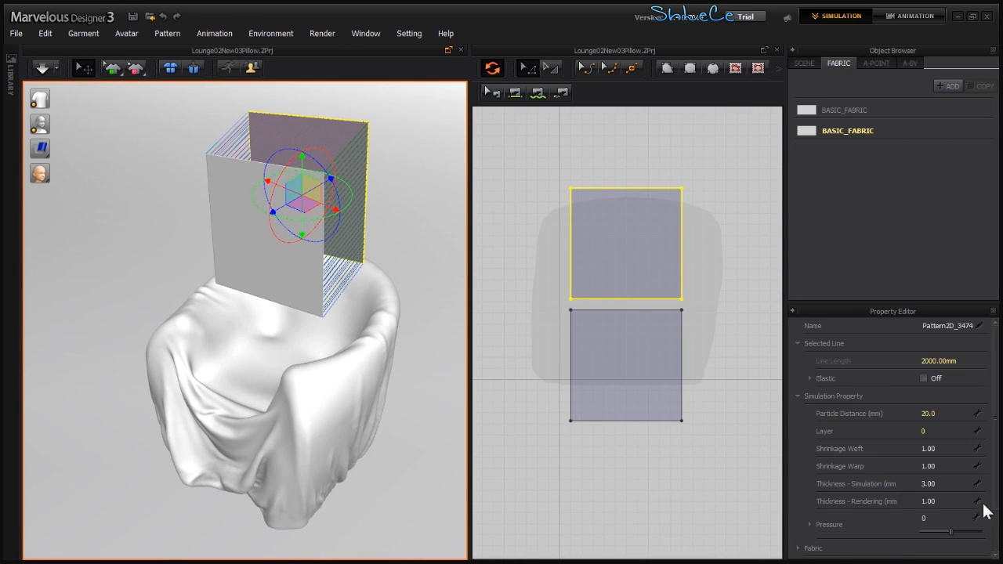
{"action": "left_click", "coordinate": [733, 228]}
Select both pillow patterns and set their Pressure to 15.
{"action": "left_click_drag", "start_coordinate": [717, 161], "coordinate": [618, 473]}
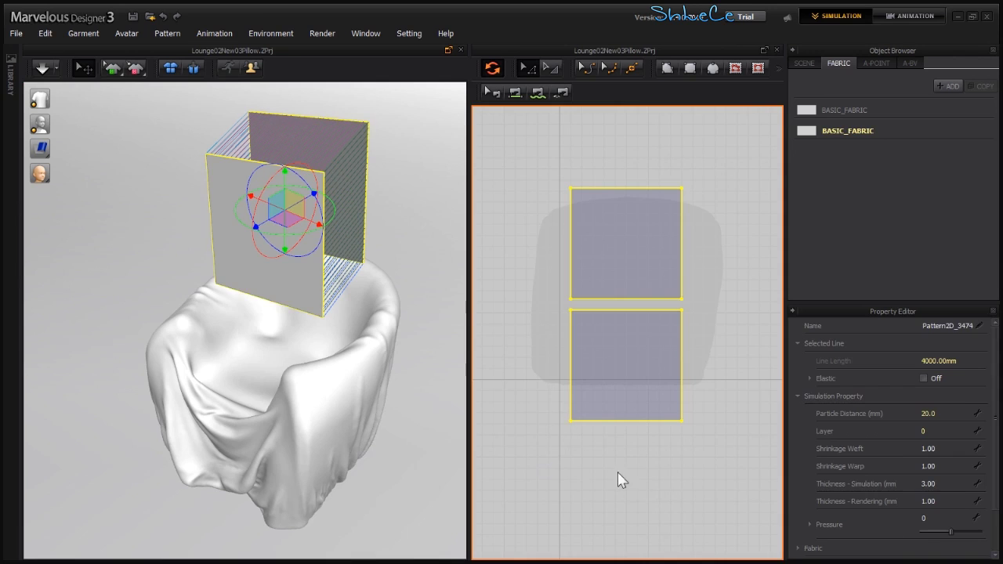
{"action": "left_click", "coordinate": [941, 517]}
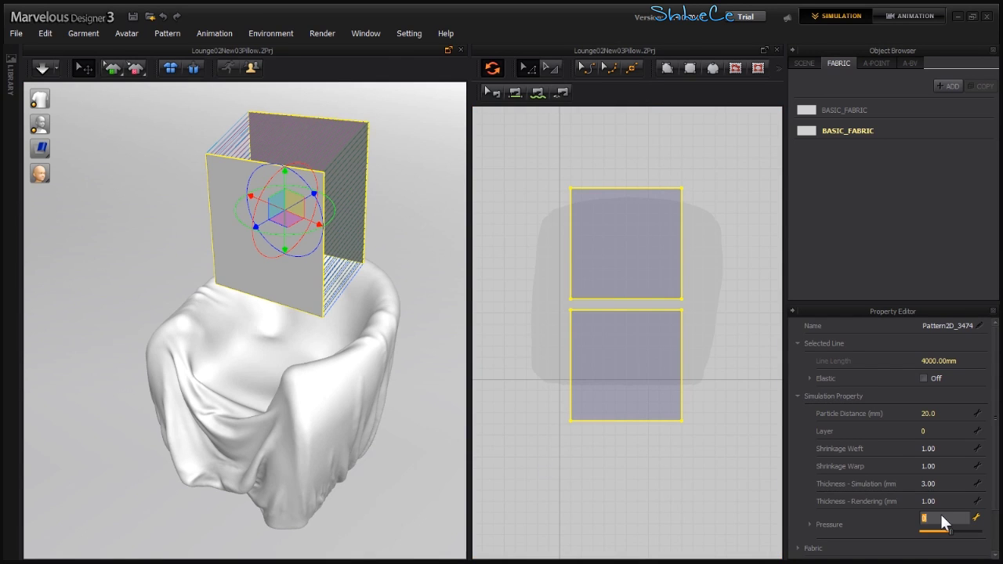
{"action": "type", "text": "5"}
{"action": "key", "text": "Return"}
{"action": "key", "text": "Return"}
Simulate and pull the inflating pillow down into the chair seat.
{"action": "left_click", "coordinate": [309, 329]}
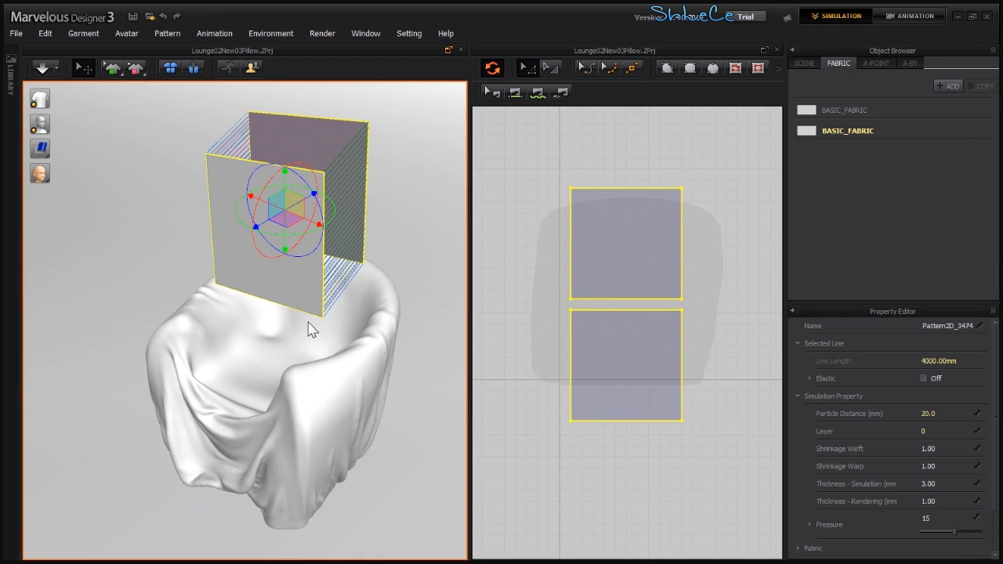
{"action": "key", "text": "space"}
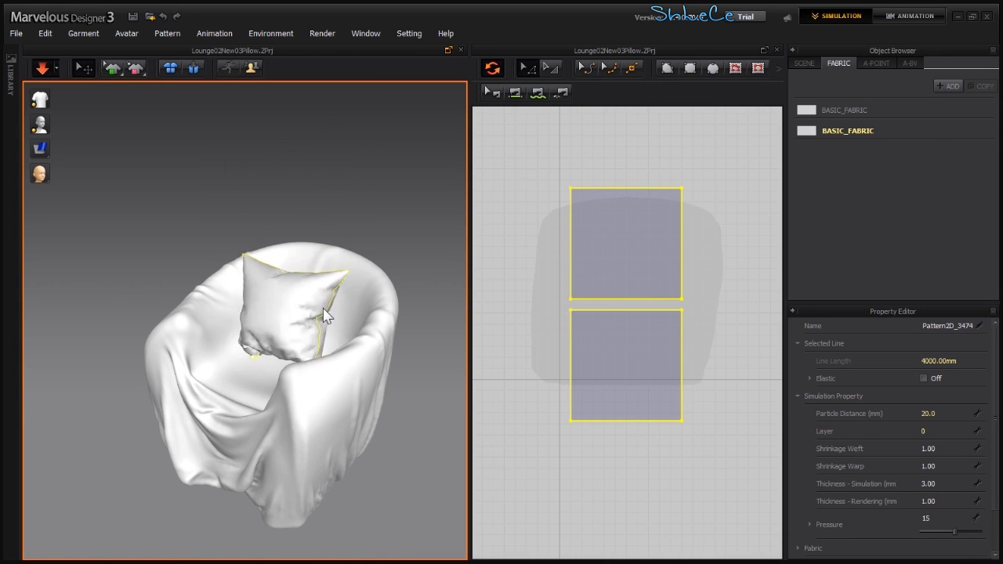
{"action": "left_click_drag", "start_coordinate": [320, 297], "coordinate": [301, 324]}
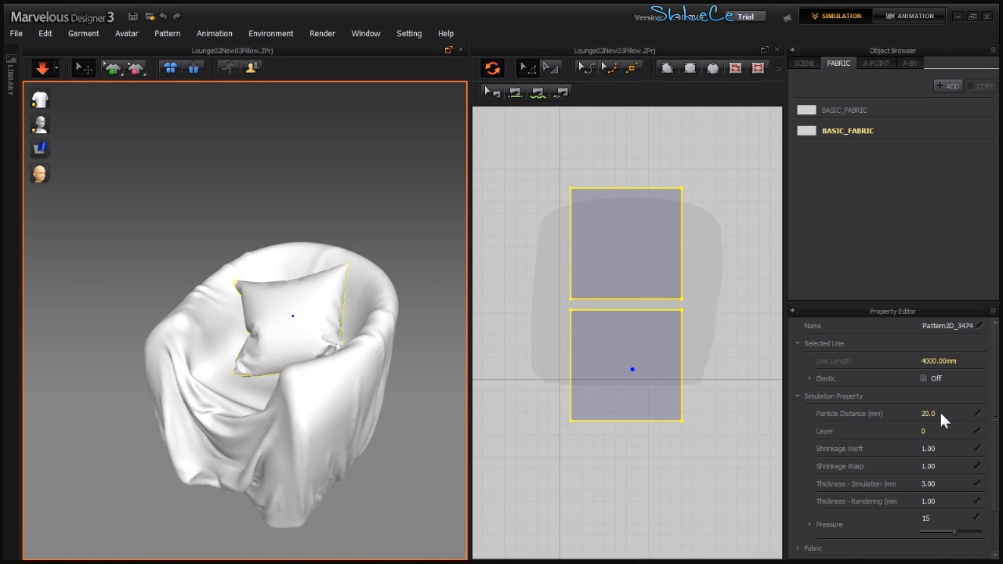
{"action": "right_click_drag", "start_coordinate": [429, 360], "coordinate": [345, 338]}
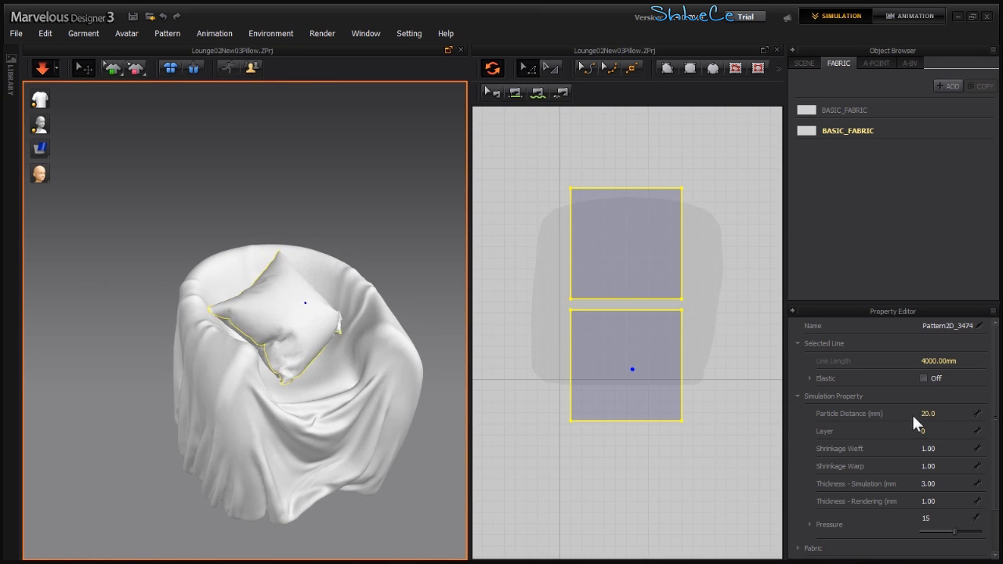
Set the pillow's Particle Distance to 5.0, then reselect both pillow patterns.
{"action": "left_click", "coordinate": [940, 413]}
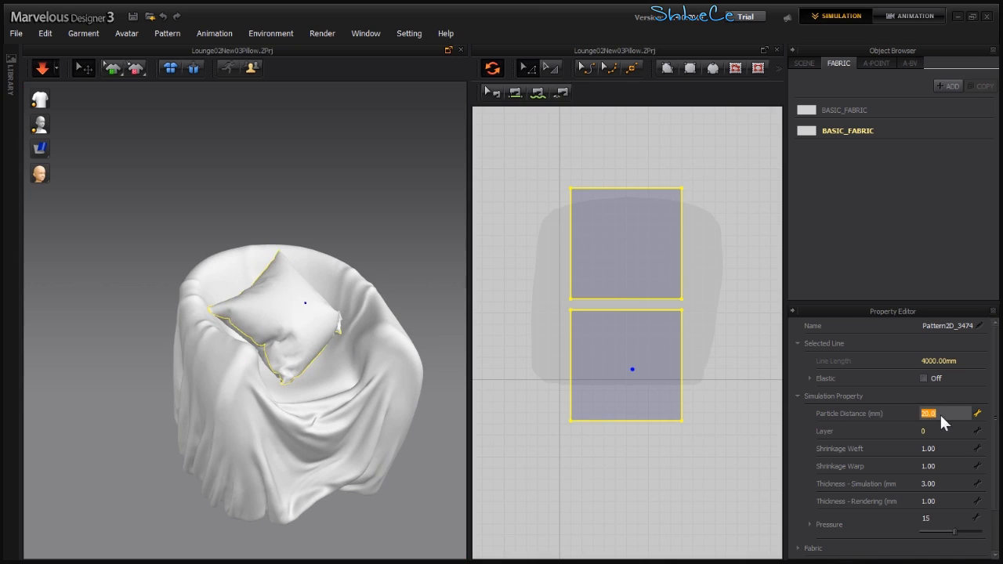
{"action": "key", "text": "Return"}
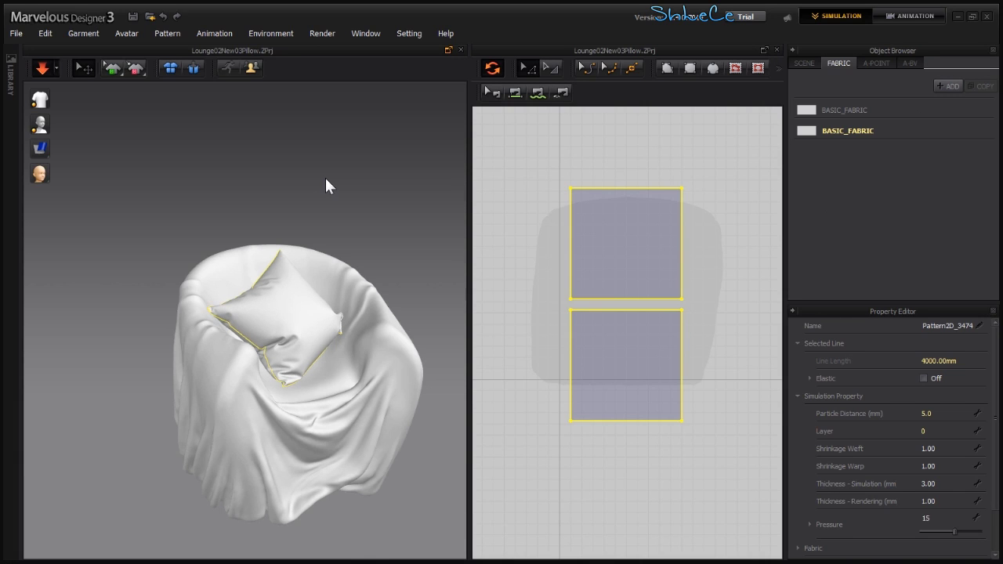
{"action": "right_click_drag", "start_coordinate": [324, 176], "coordinate": [292, 263]}
{"action": "right_click_drag", "start_coordinate": [309, 314], "coordinate": [329, 294]}
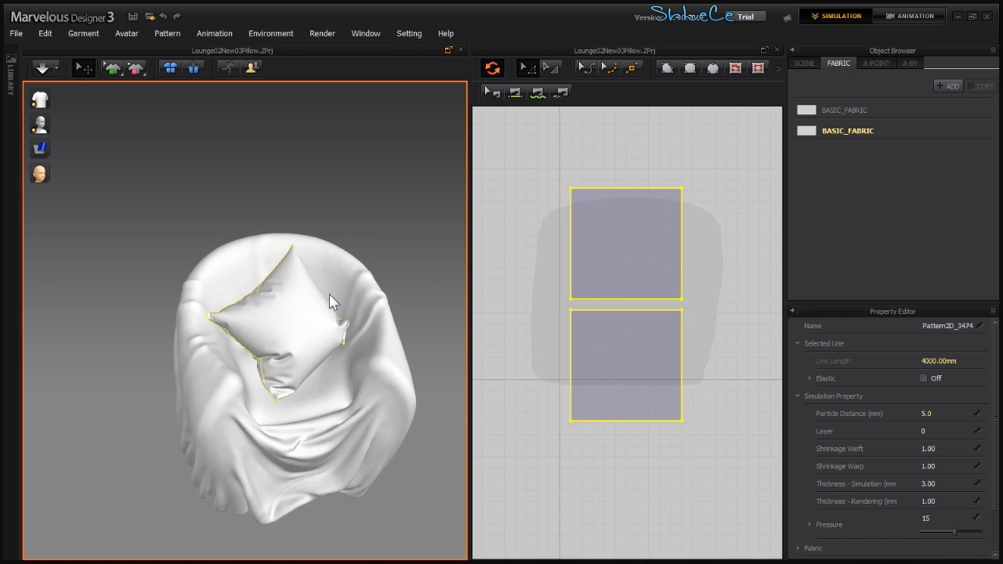
{"action": "left_click_drag", "start_coordinate": [725, 174], "coordinate": [507, 480]}
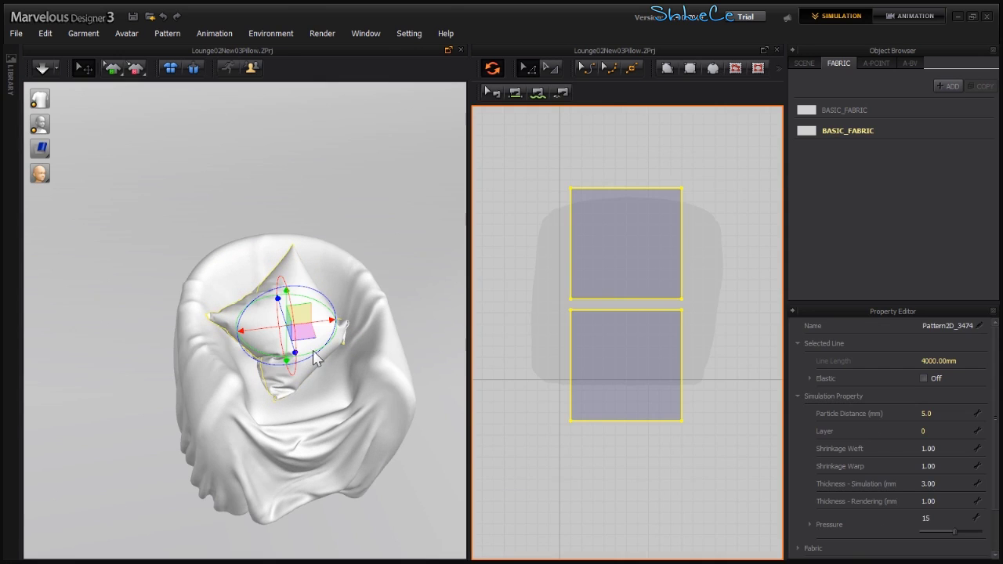
Paste a copy of the two pillow patterns beside the originals.
{"action": "right_click", "coordinate": [288, 326]}
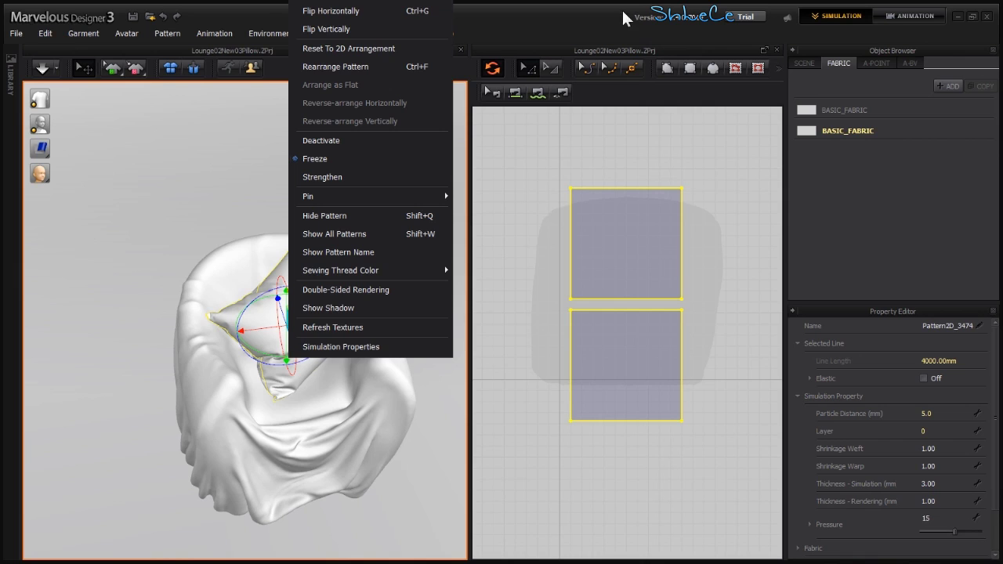
{"action": "left_click", "coordinate": [621, 15]}
{"action": "scroll", "coordinate": [620, 255], "scroll_direction": "down", "scroll_amount": 4}
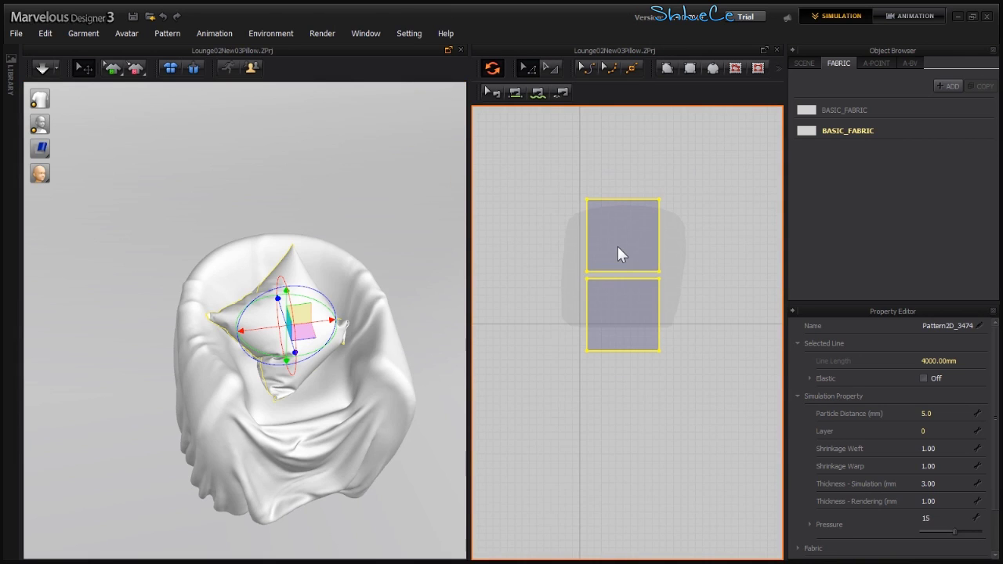
{"action": "key", "text": "ctrl+v"}
{"action": "left_click", "coordinate": [702, 283]}
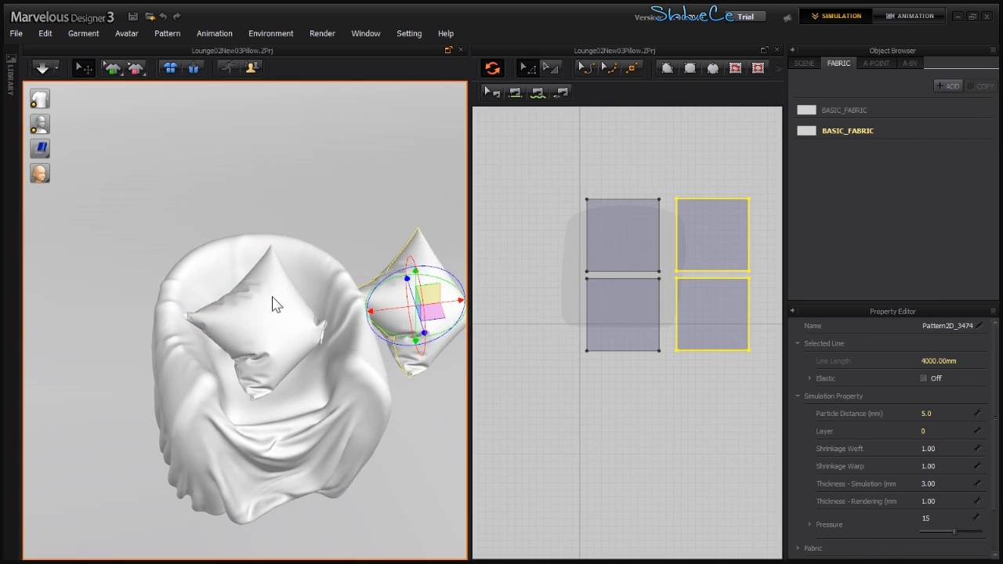
{"action": "left_click_drag", "start_coordinate": [555, 174], "coordinate": [669, 407]}
Deactivate the original pillow and move the copied pillow above the chair's front.
{"action": "right_click", "coordinate": [269, 324]}
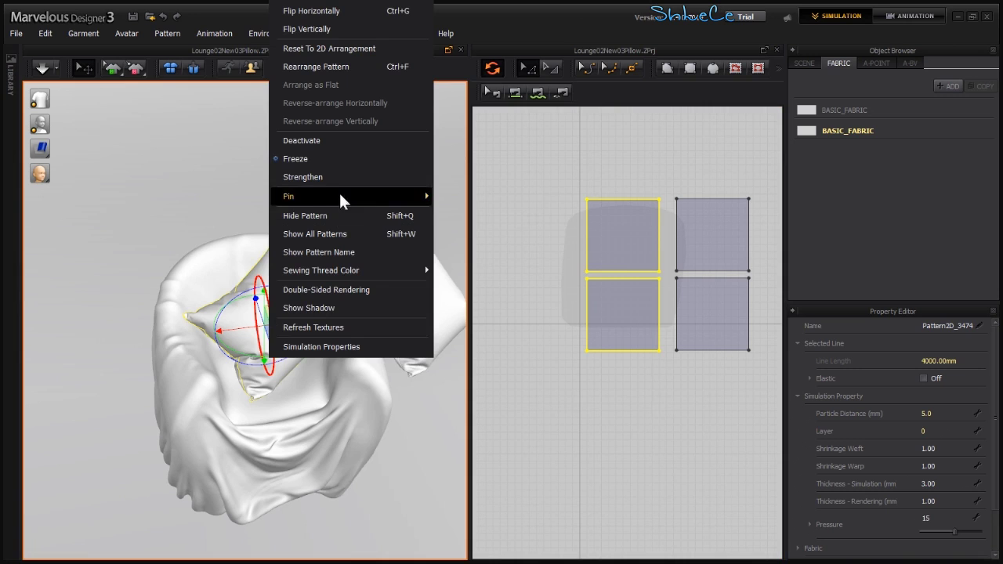
{"action": "left_click", "coordinate": [325, 142]}
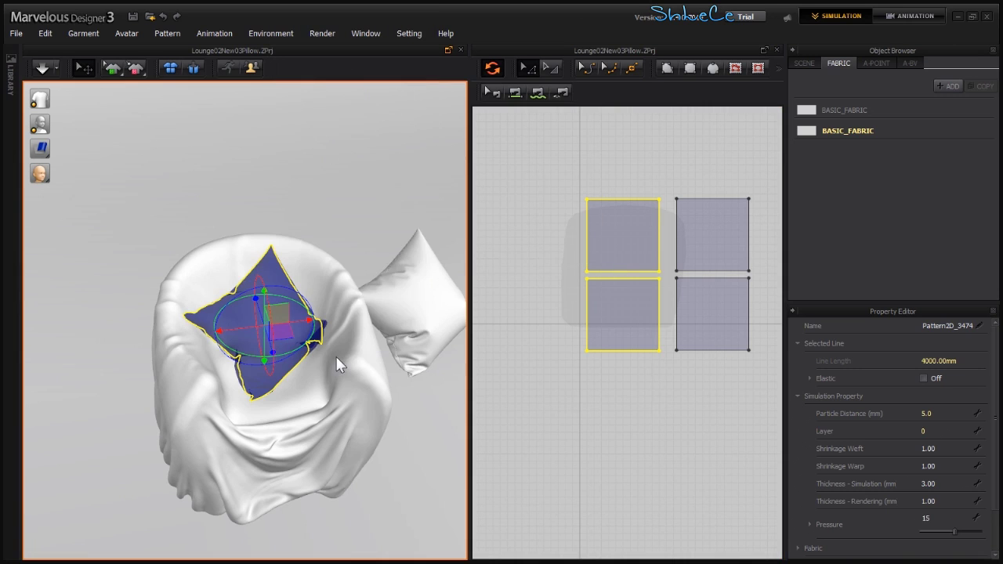
{"action": "right_click_drag", "start_coordinate": [336, 356], "coordinate": [369, 345]}
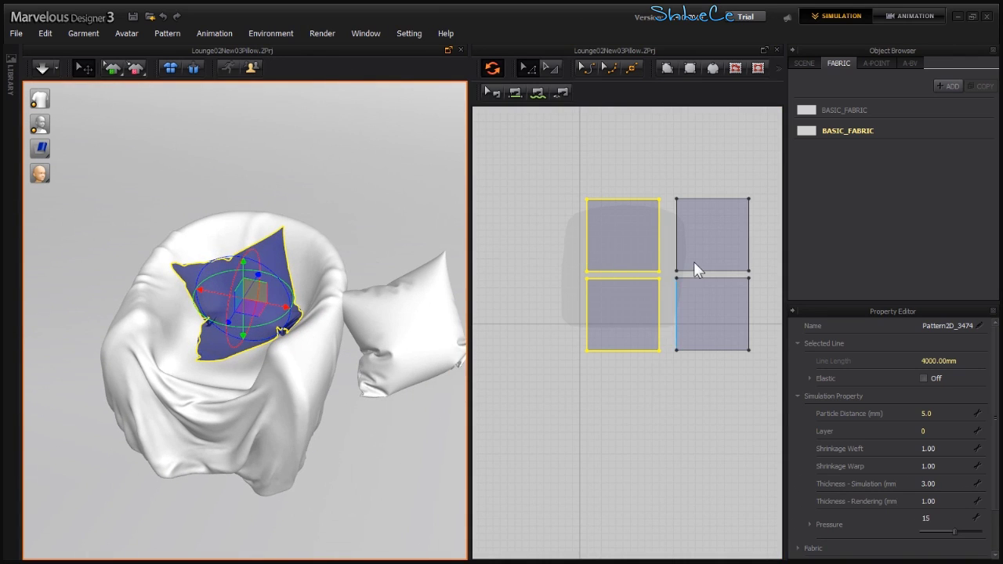
{"action": "left_click_drag", "start_coordinate": [751, 180], "coordinate": [669, 394]}
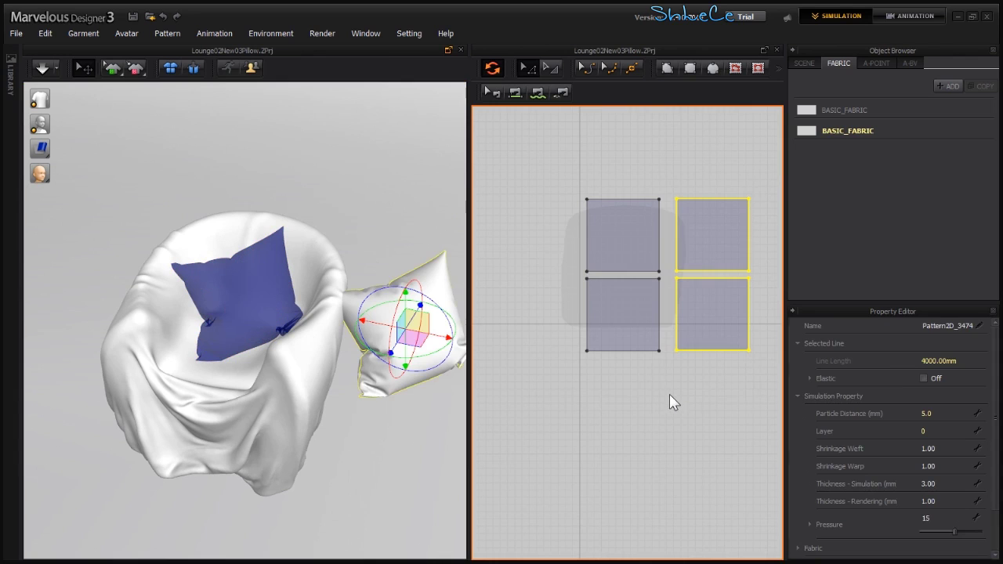
{"action": "left_click_drag", "start_coordinate": [416, 346], "coordinate": [233, 194]}
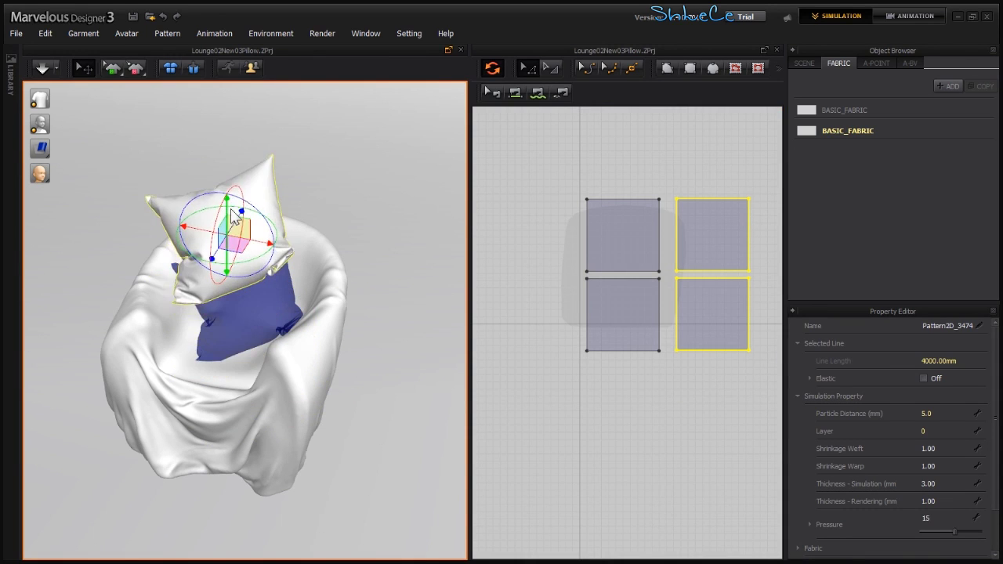
Set the new pillow's Particle Distance to 20.
{"action": "left_click", "coordinate": [928, 416]}
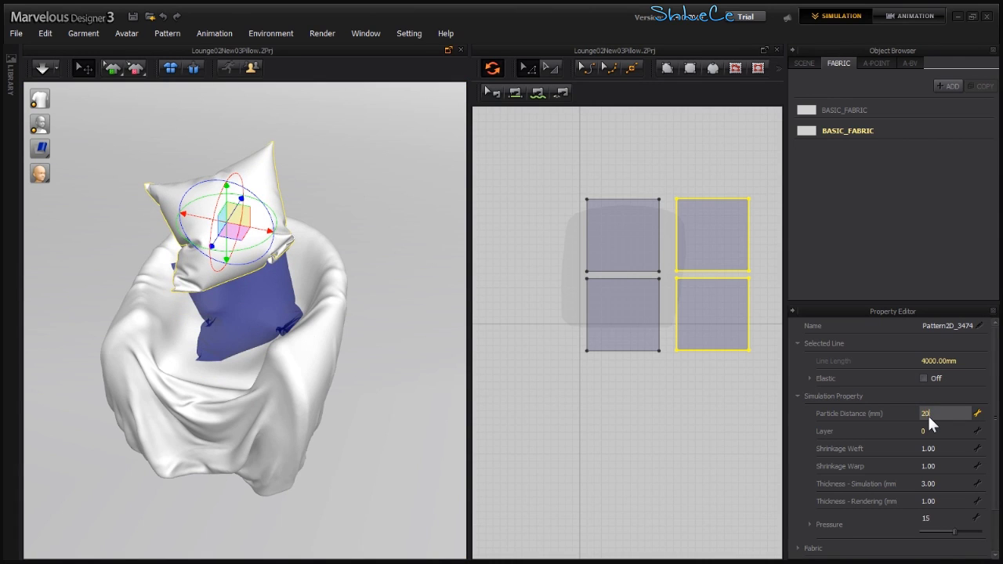
{"action": "type", "text": "20"}
{"action": "key", "text": "Return"}
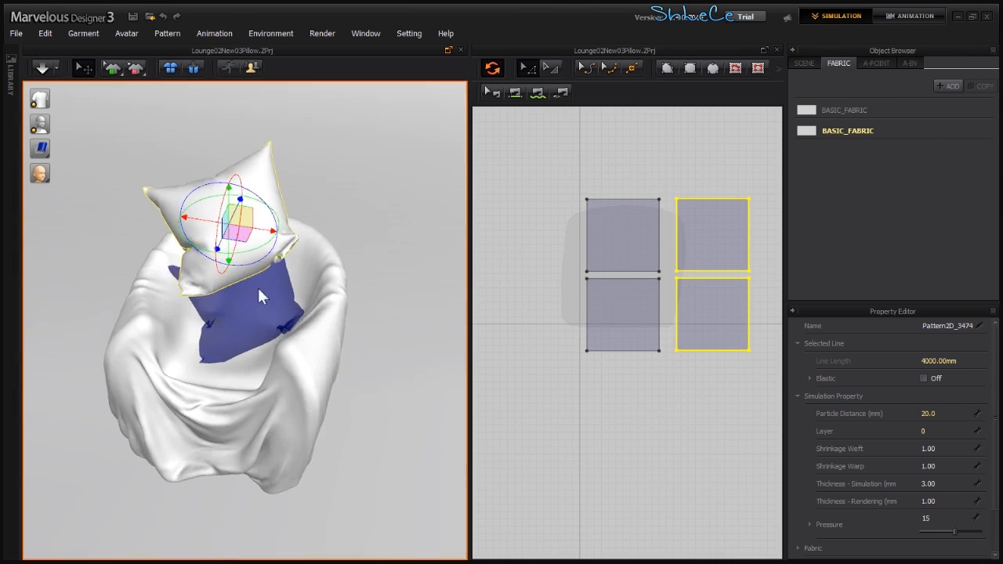
Simulate and tug the new pillow into the chair seat, then stop the simulation.
{"action": "key", "text": "space"}
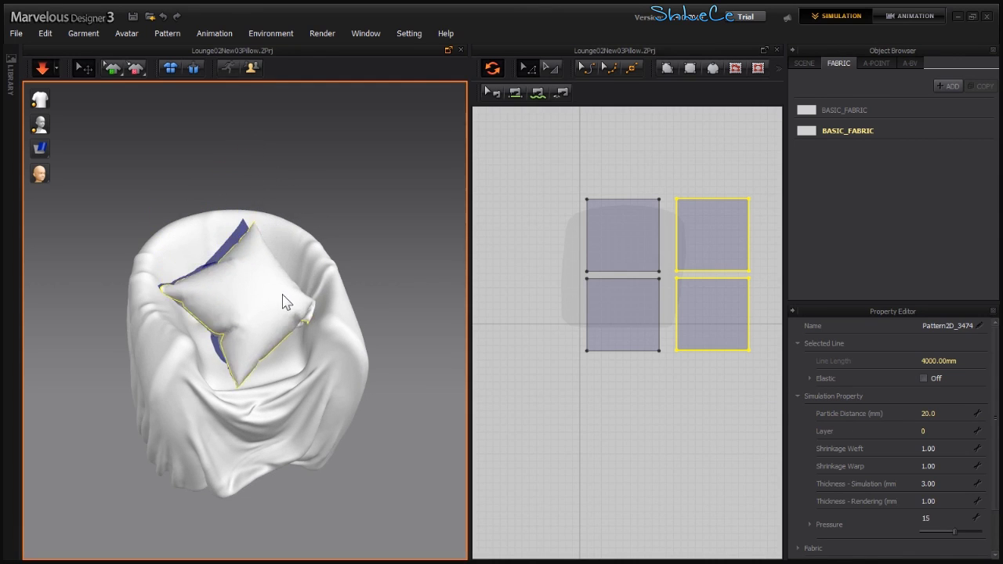
{"action": "left_click_drag", "start_coordinate": [284, 303], "coordinate": [236, 279]}
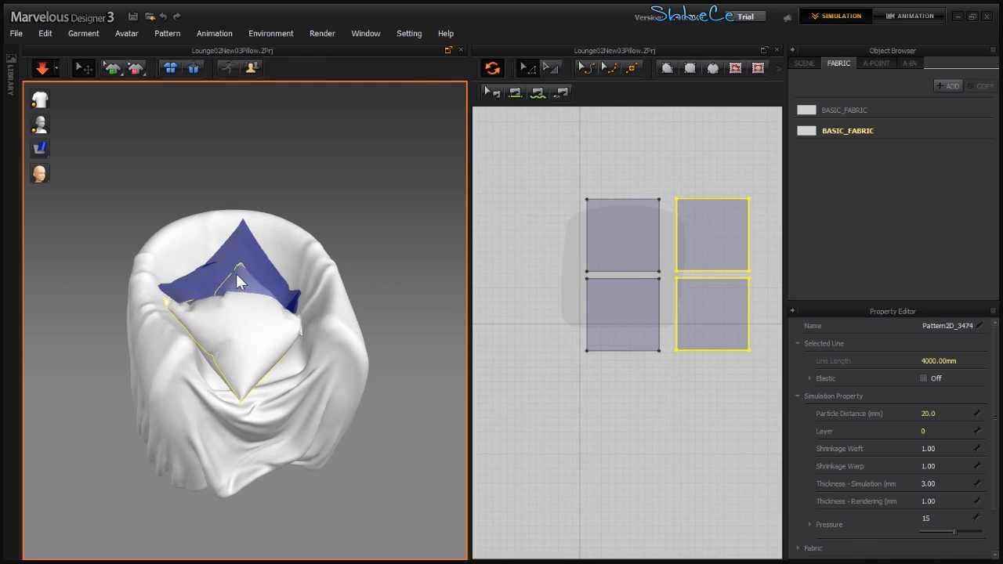
{"action": "left_click", "coordinate": [217, 258]}
{"action": "left_click_drag", "start_coordinate": [246, 314], "coordinate": [253, 184]}
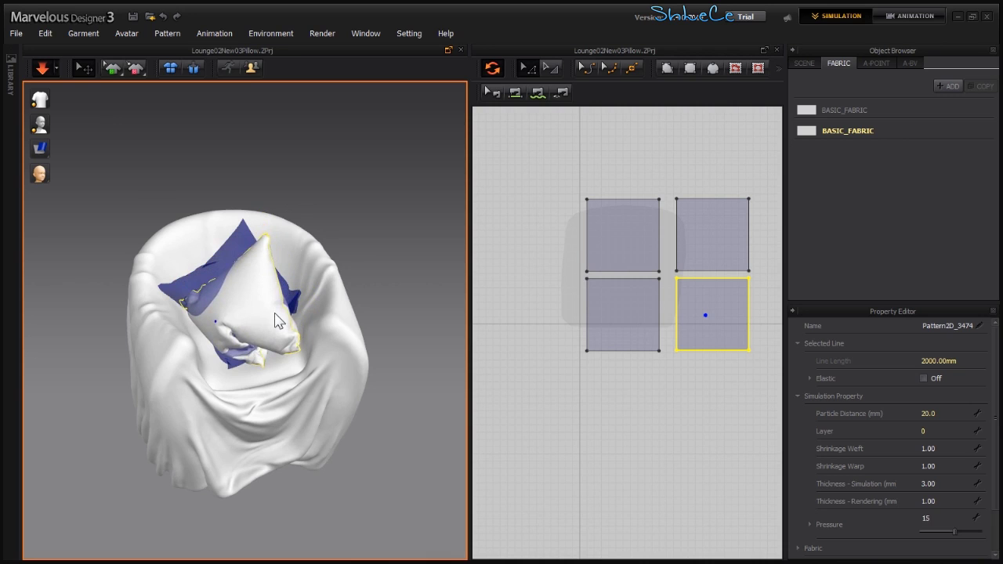
{"action": "key", "text": "space"}
{"action": "left_click", "coordinate": [548, 183]}
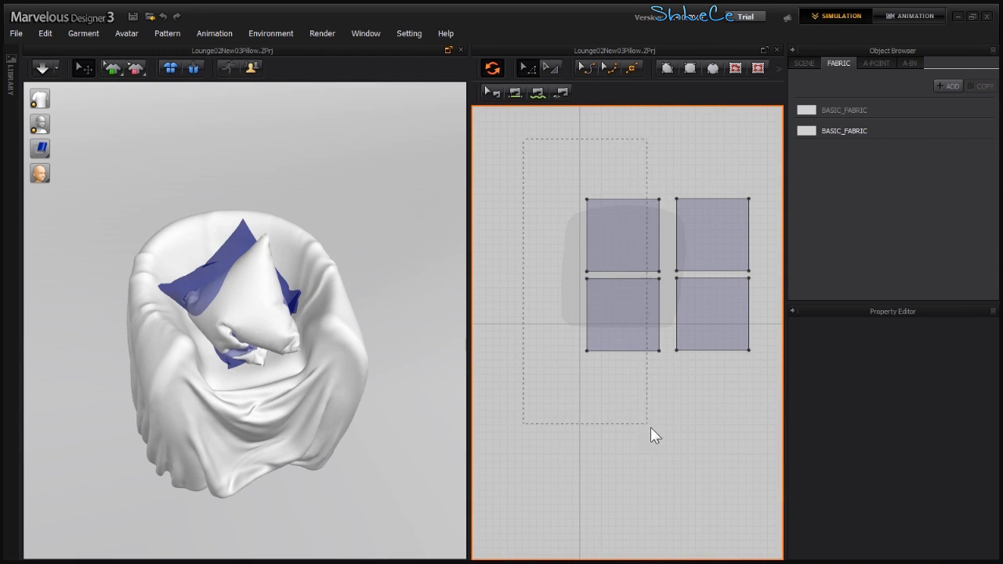
Reactivate the original pillow, simulate briefly, then freeze it in place.
{"action": "left_click_drag", "start_coordinate": [665, 427], "coordinate": [665, 428]}
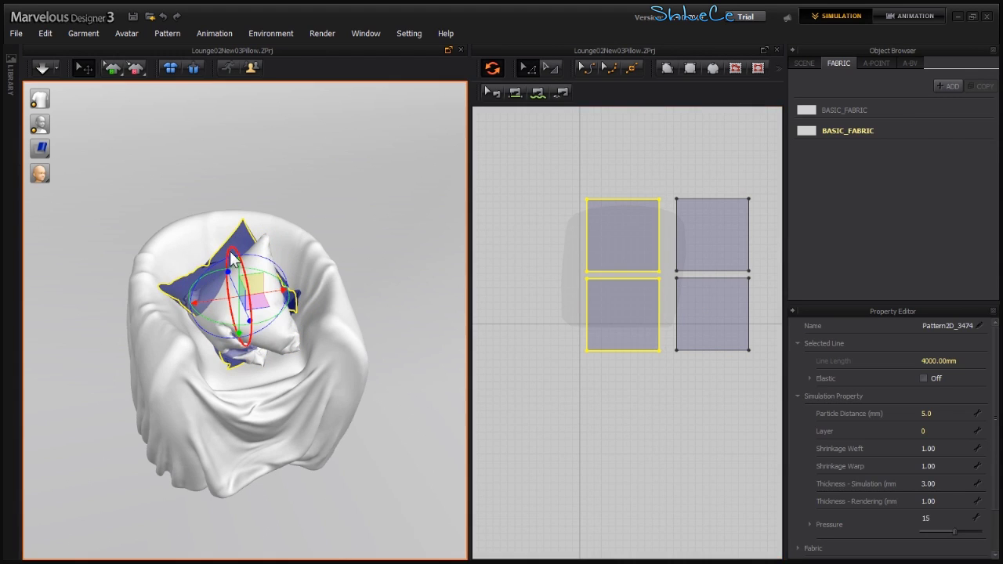
{"action": "right_click", "coordinate": [231, 266]}
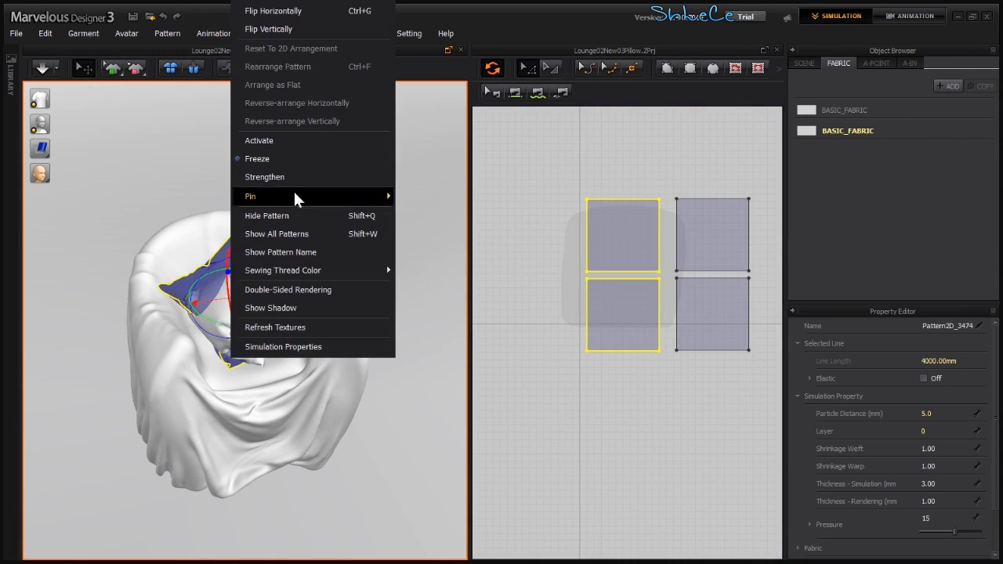
{"action": "left_click", "coordinate": [285, 143]}
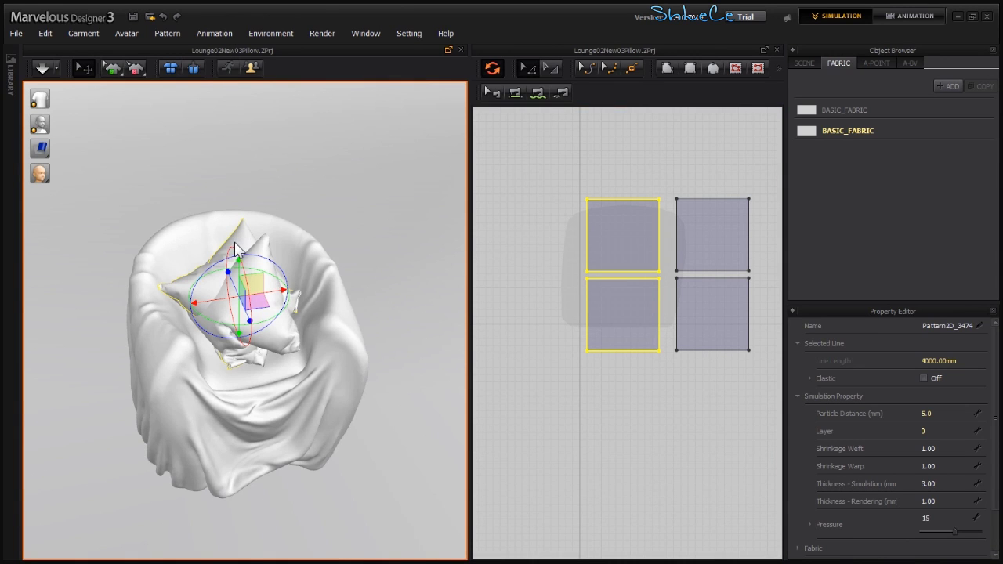
{"action": "key", "text": "space"}
{"action": "right_click", "coordinate": [235, 245]}
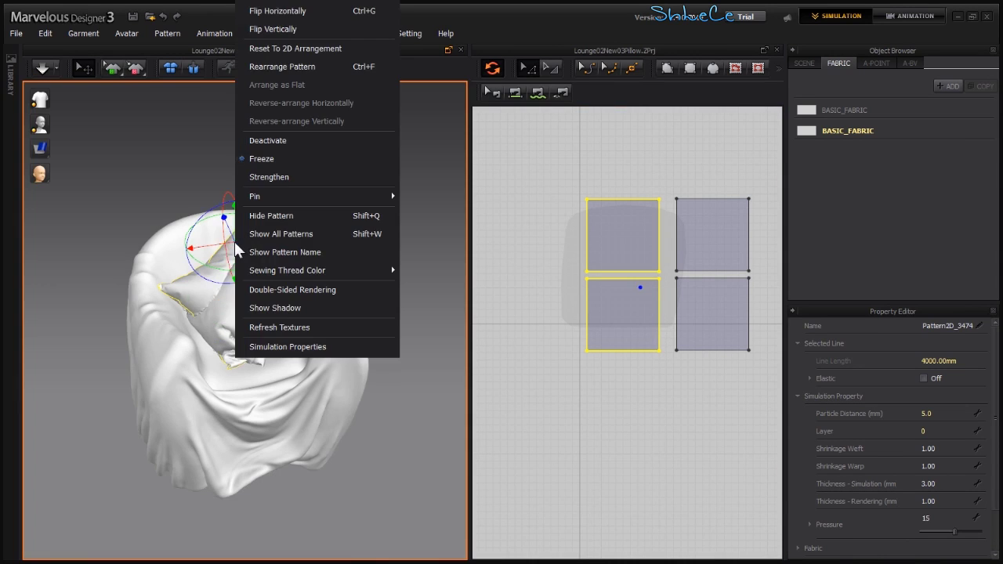
{"action": "left_click", "coordinate": [551, 183]}
{"action": "left_click_drag", "start_coordinate": [660, 417], "coordinate": [660, 416]}
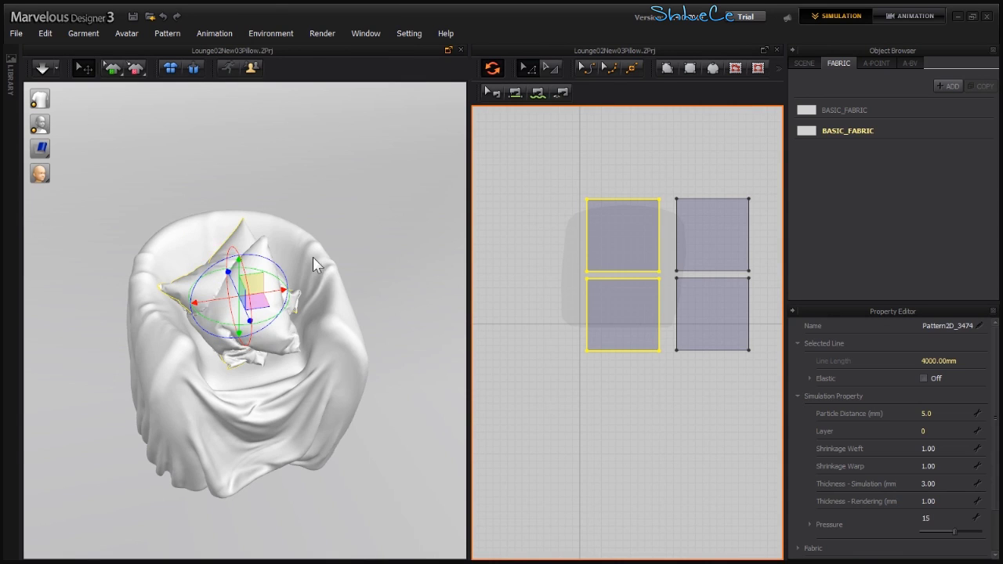
{"action": "right_click", "coordinate": [231, 247]}
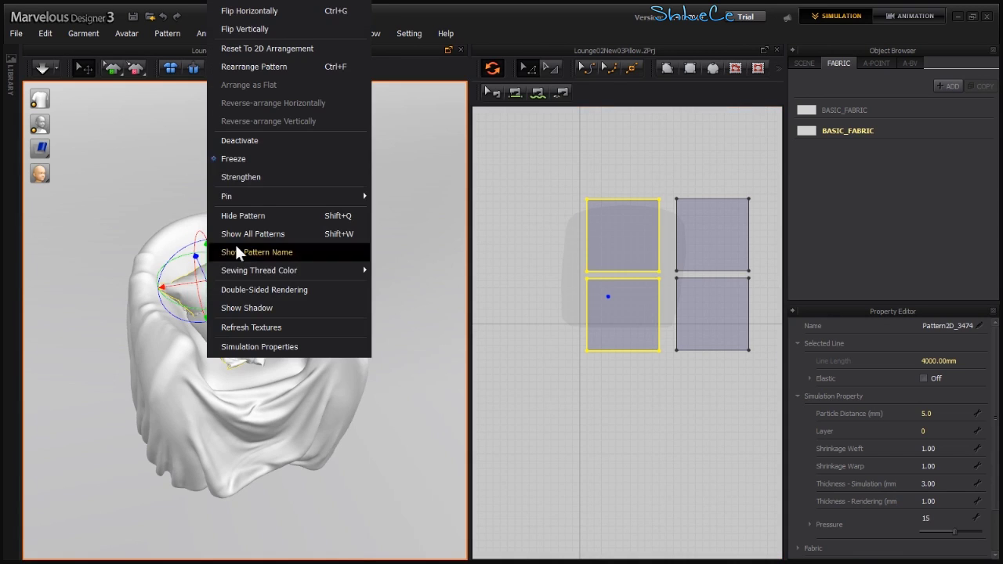
{"action": "left_click", "coordinate": [251, 158]}
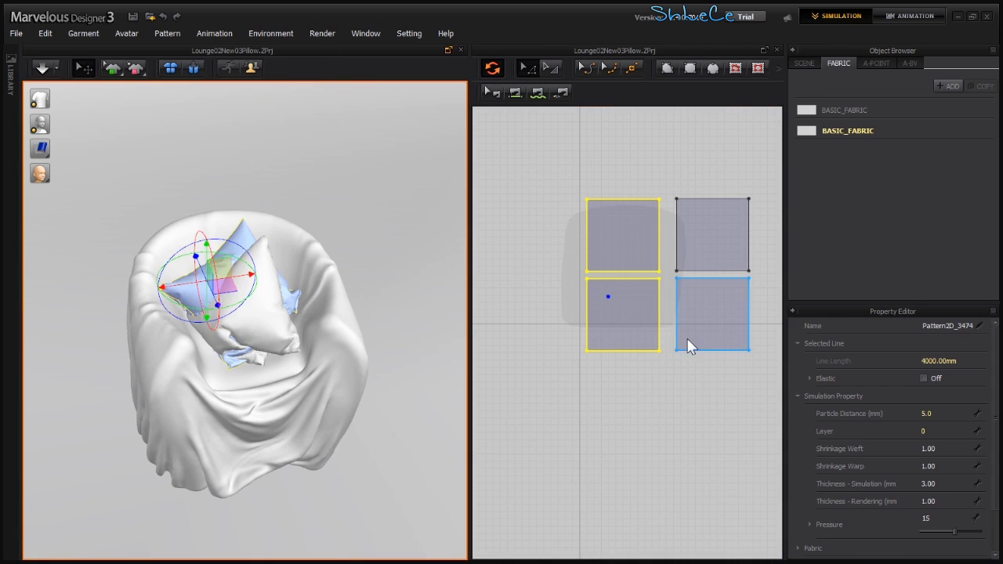
Lift the front pillow's two patterns above the chair and simulate it falling onto the seat.
{"action": "left_click_drag", "start_coordinate": [772, 175], "coordinate": [661, 398]}
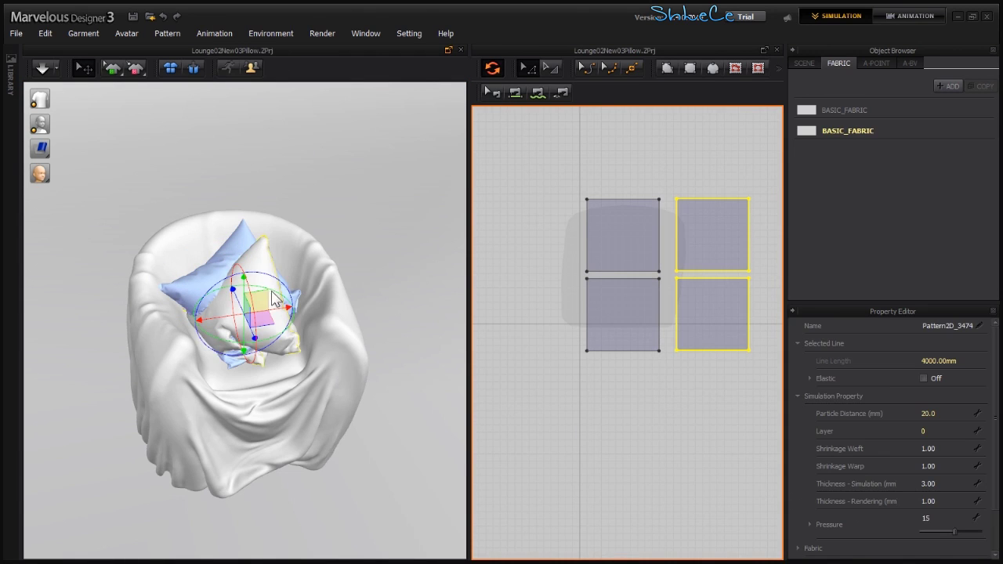
{"action": "left_click_drag", "start_coordinate": [247, 289], "coordinate": [248, 174]}
{"action": "key", "text": "space"}
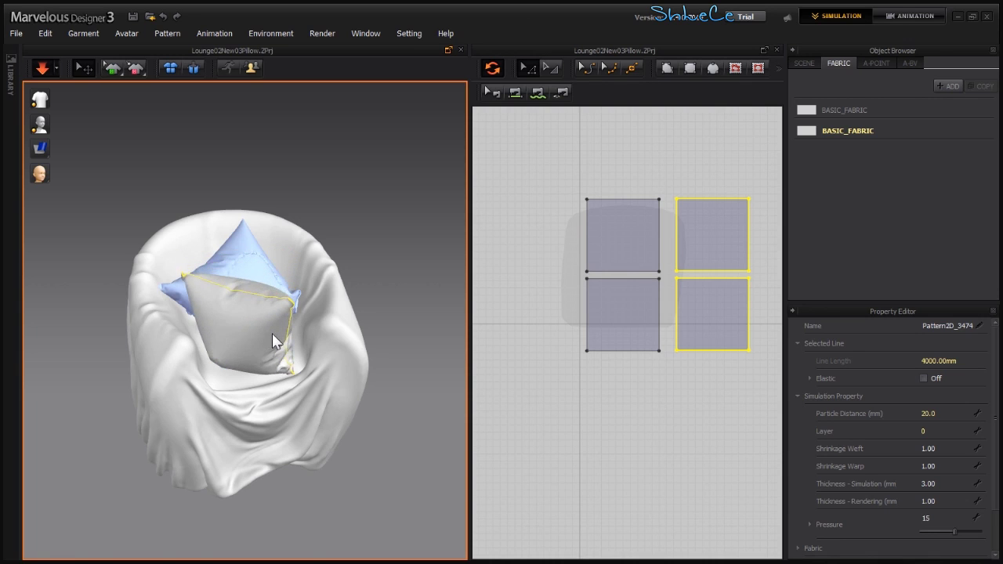
{"action": "key", "text": "space"}
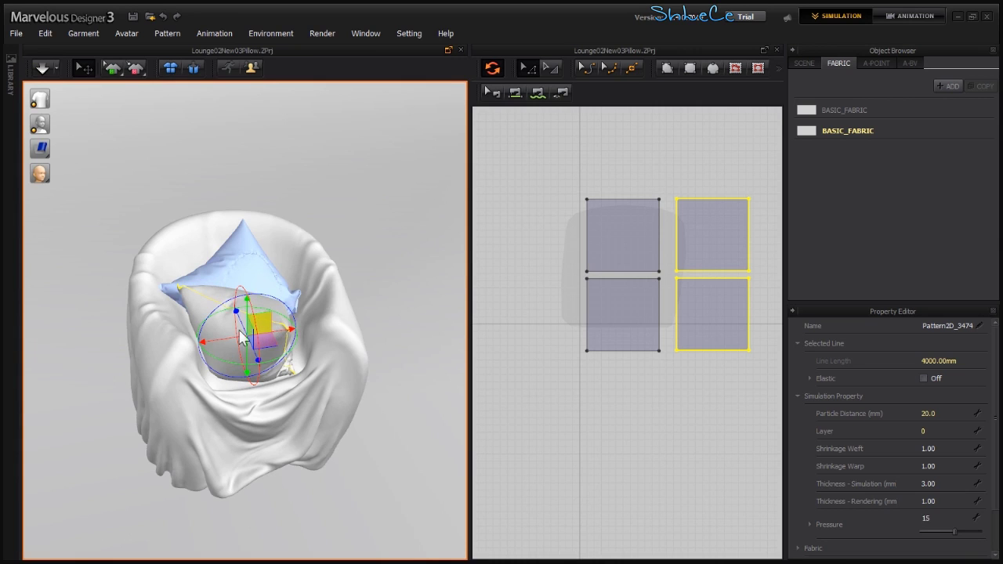
Set the blue back pillow's Particle Distance to 20 and run the simulation.
{"action": "left_click", "coordinate": [253, 262]}
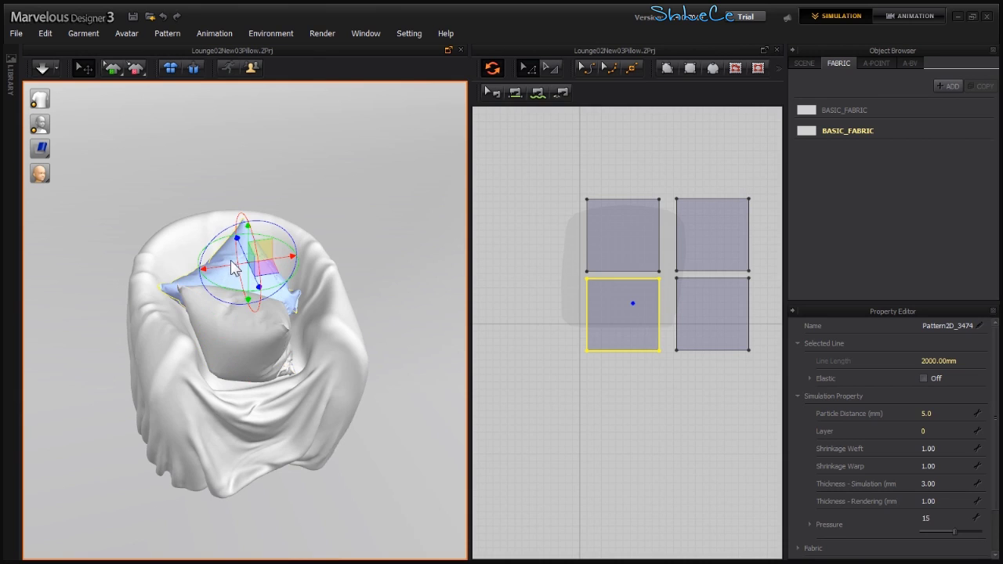
{"action": "left_click", "coordinate": [943, 416]}
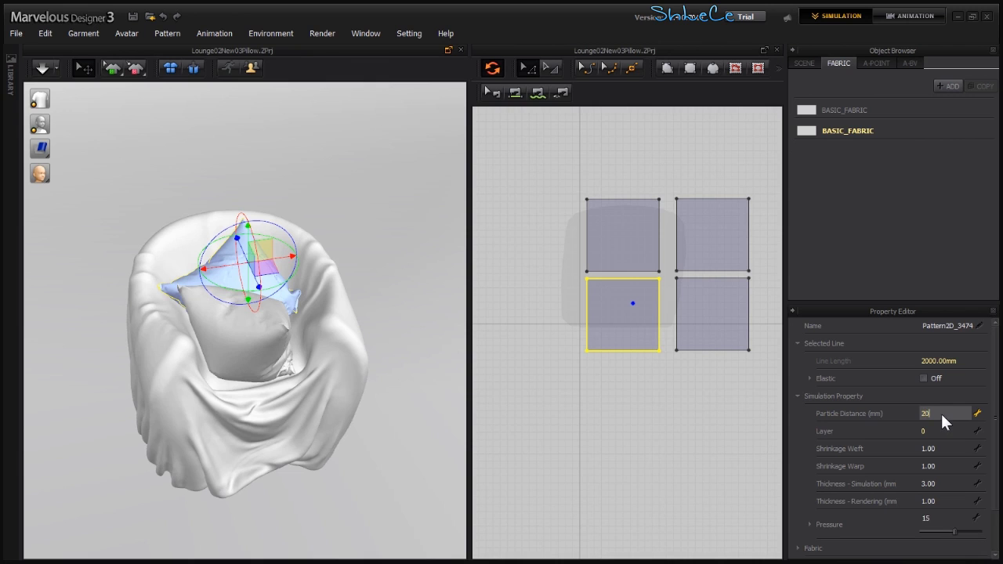
{"action": "key", "text": "Return"}
{"action": "key", "text": "space"}
{"action": "left_click_drag", "start_coordinate": [272, 294], "coordinate": [263, 211]}
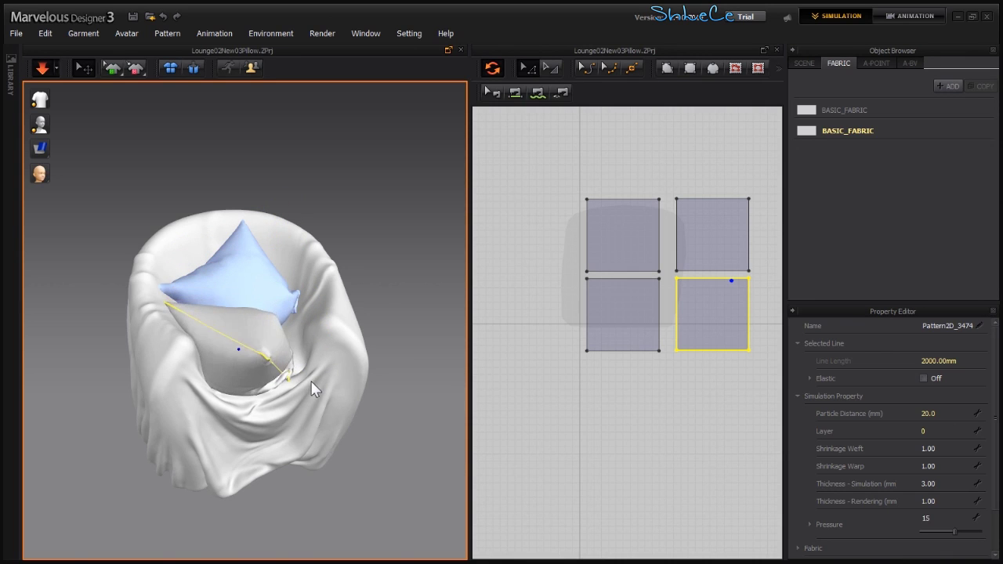
{"action": "key", "text": "space"}
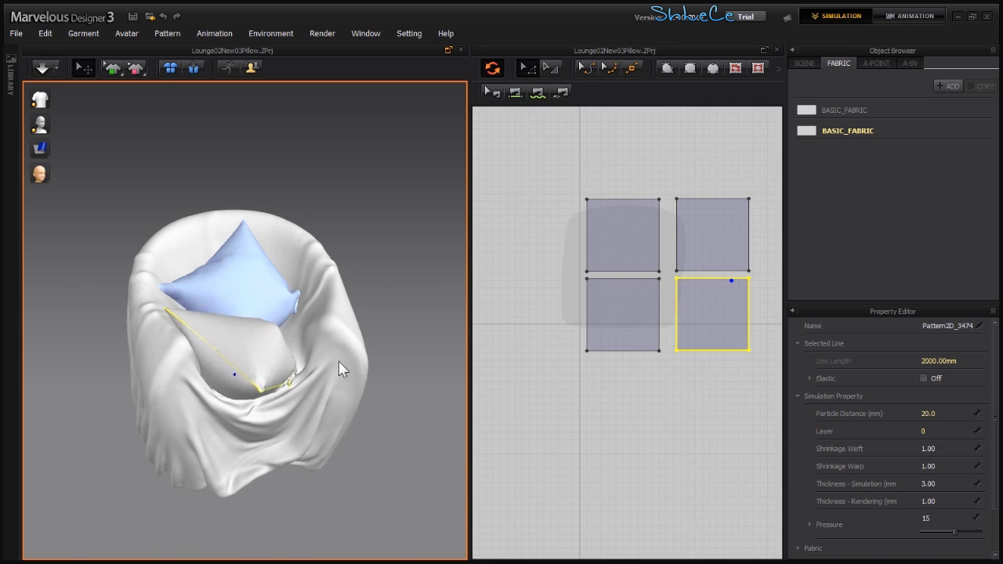
Resimulate and tug the white pillow down beside the blue pillow.
{"action": "right_click_drag", "start_coordinate": [339, 360], "coordinate": [161, 392]}
{"action": "key", "text": "space"}
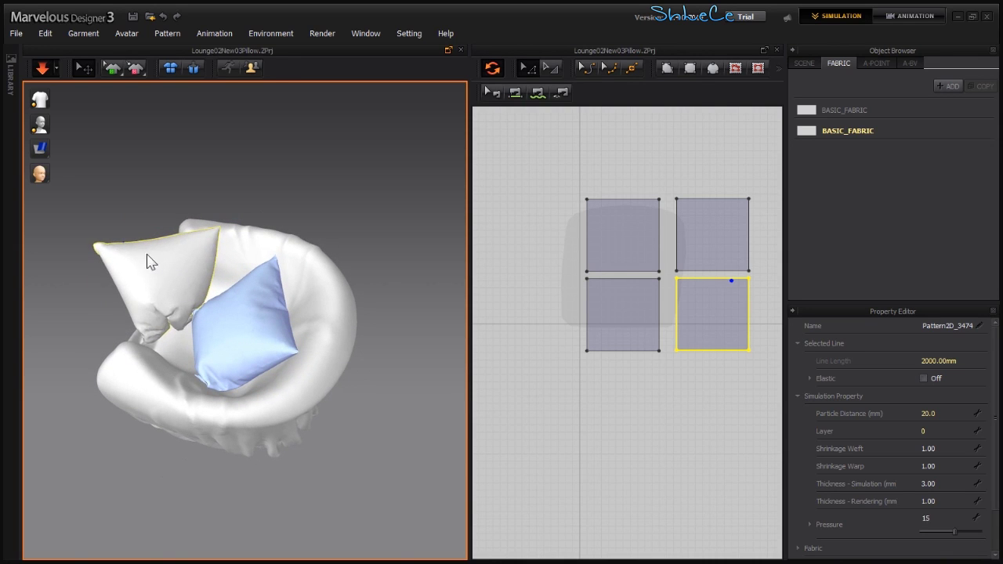
{"action": "left_click_drag", "start_coordinate": [166, 288], "coordinate": [197, 331]}
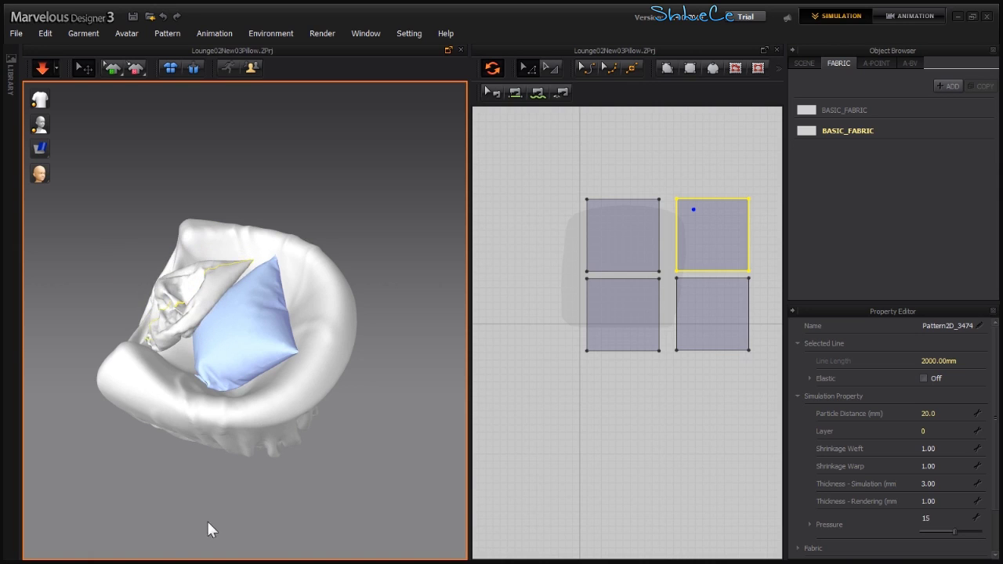
{"action": "left_click_drag", "start_coordinate": [208, 529], "coordinate": [203, 366]}
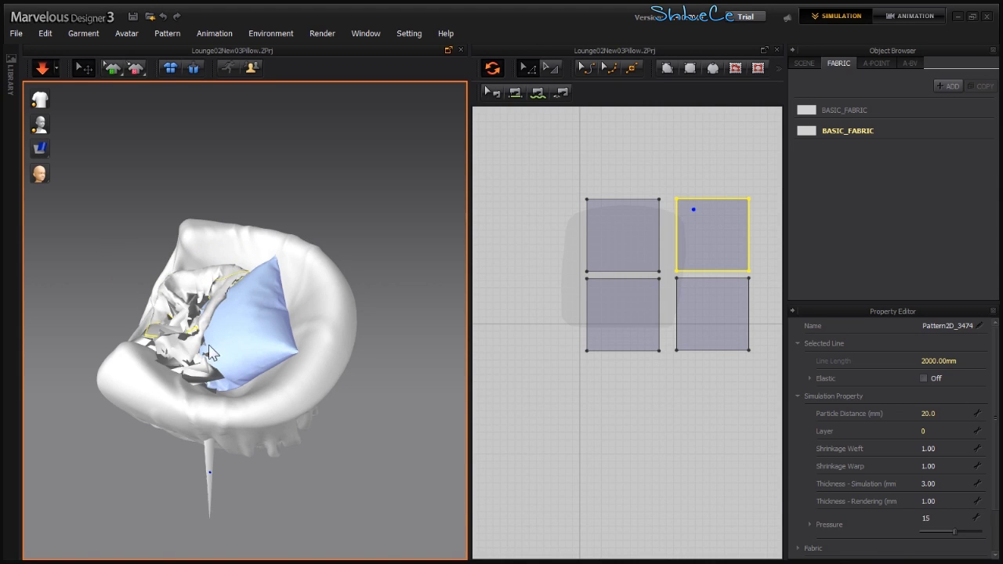
{"action": "key", "text": "space"}
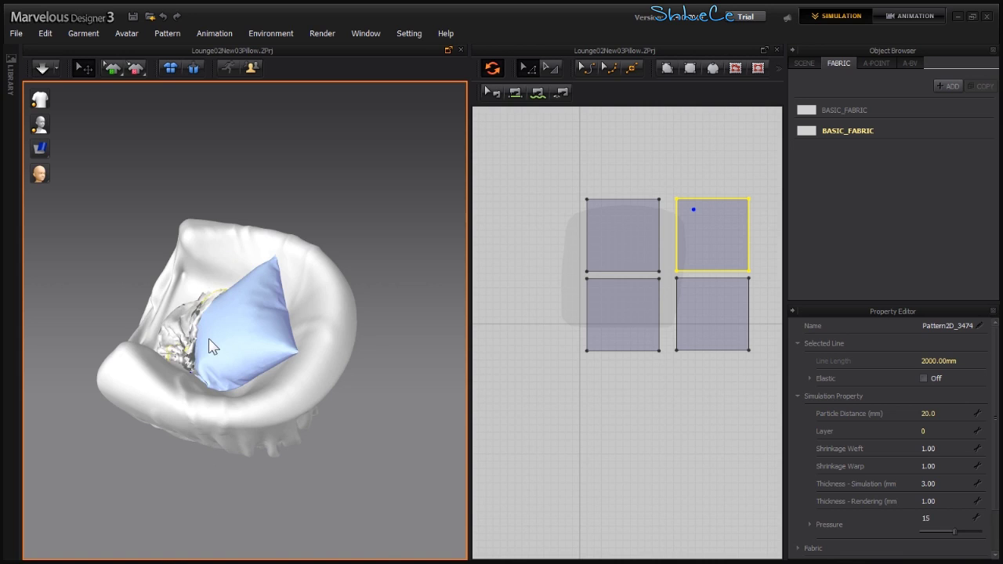
{"action": "key", "text": "space"}
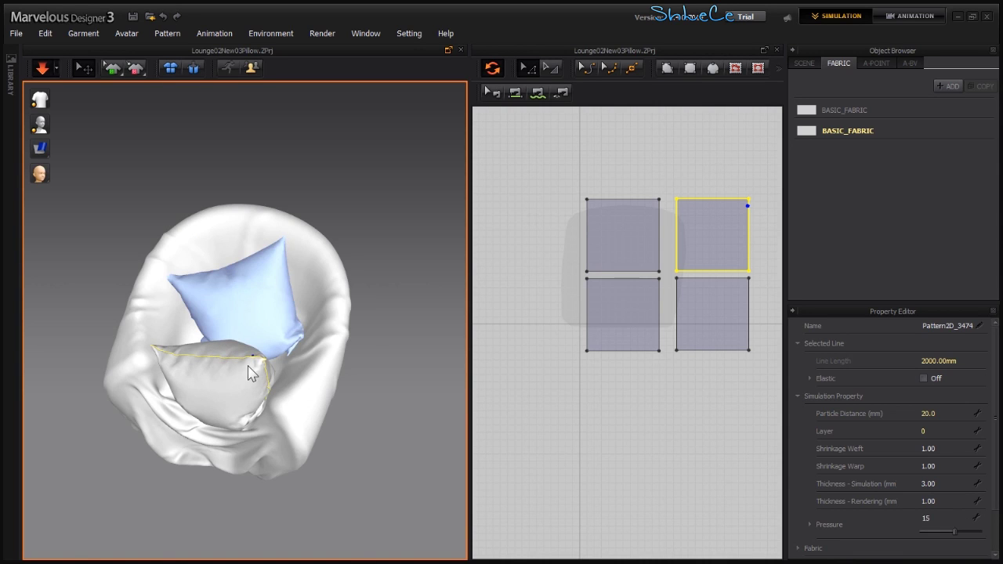
{"action": "left_click_drag", "start_coordinate": [243, 381], "coordinate": [247, 355]}
{"action": "right_click_drag", "start_coordinate": [247, 356], "coordinate": [290, 341]}
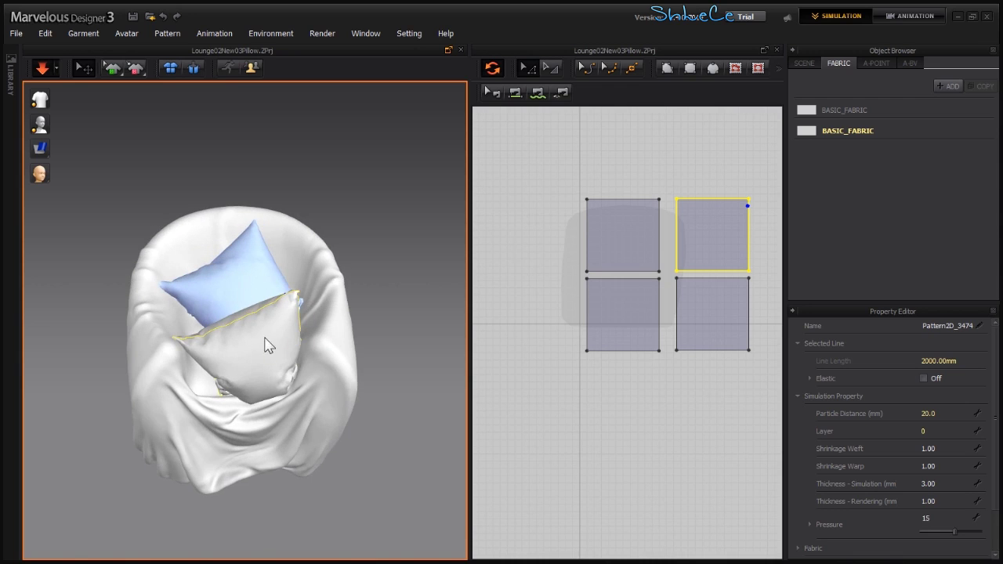
Select the front pillow's two patterns and delete them.
{"action": "left_click", "coordinate": [721, 407]}
{"action": "left_click_drag", "start_coordinate": [700, 396], "coordinate": [670, 409]}
{"action": "key", "text": "space"}
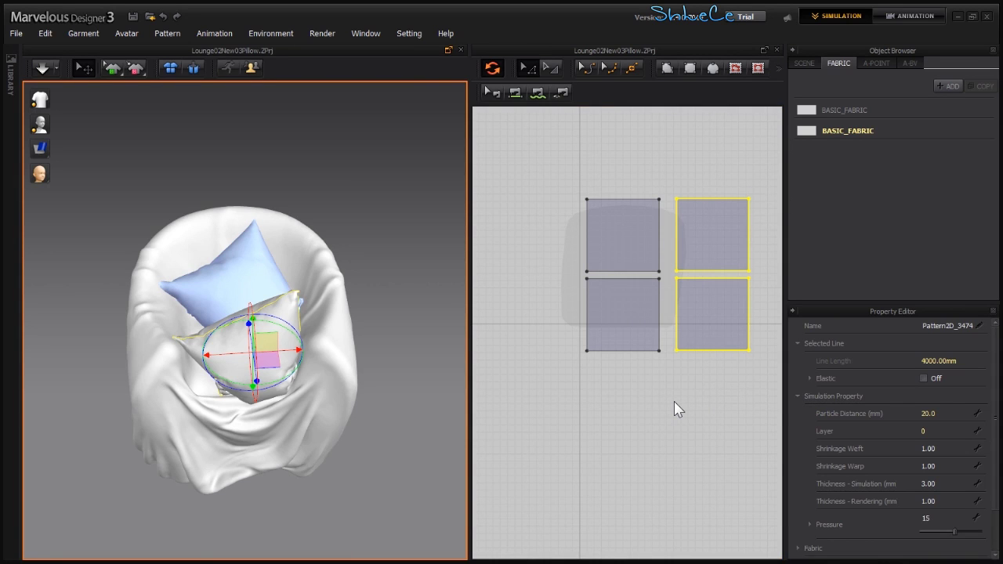
{"action": "key", "text": "Delete"}
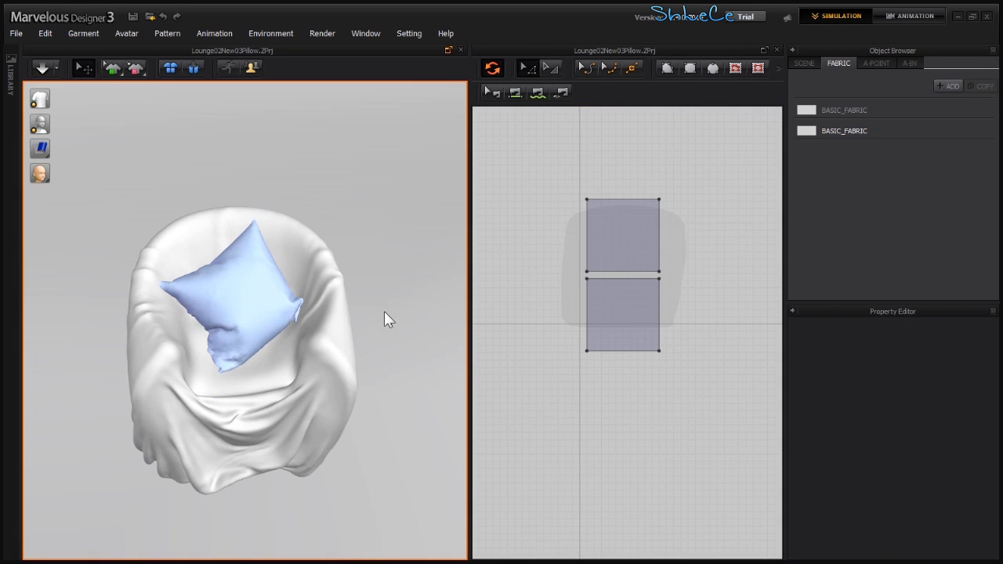
Unfreeze the remaining pillow and set both its patterns' Particle Distance to 20.
{"action": "left_click_drag", "start_coordinate": [707, 167], "coordinate": [570, 491]}
{"action": "right_click", "coordinate": [234, 291]}
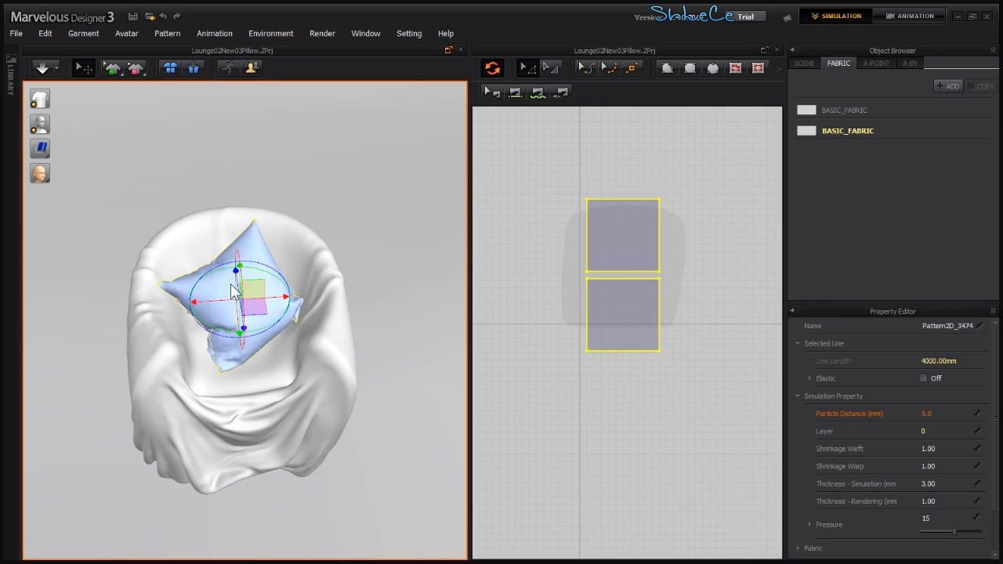
{"action": "left_click", "coordinate": [262, 161]}
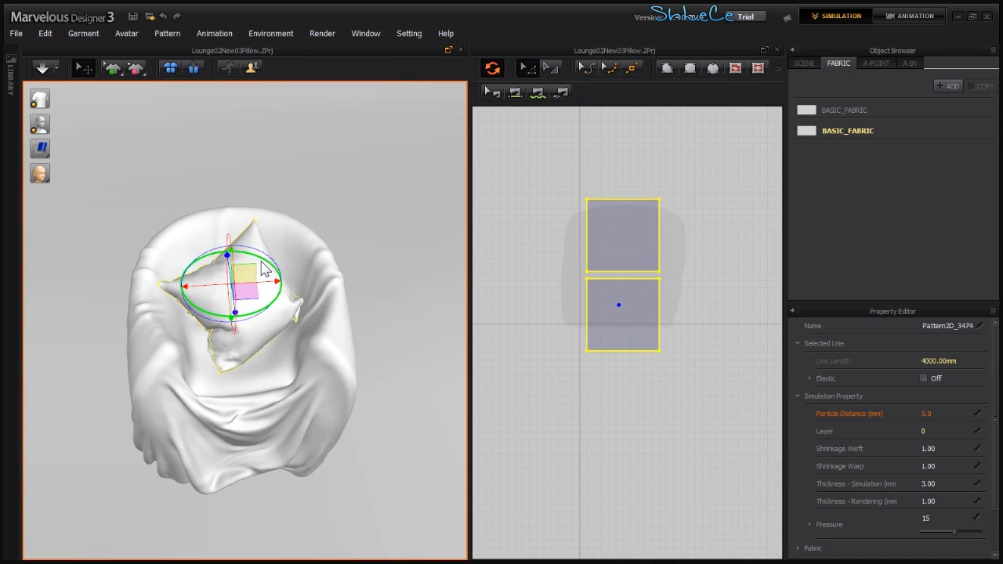
{"action": "key", "text": "space"}
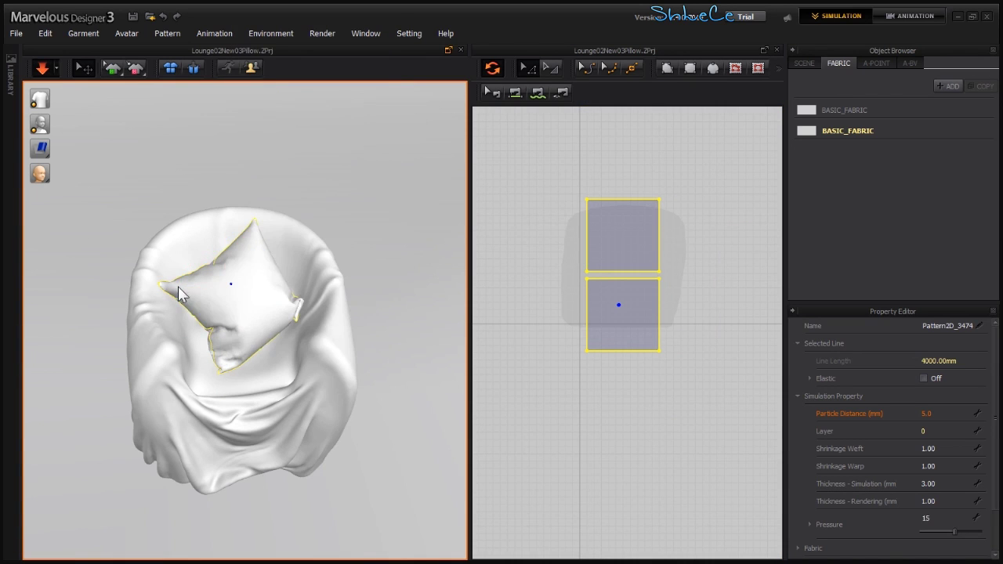
{"action": "key", "text": "space"}
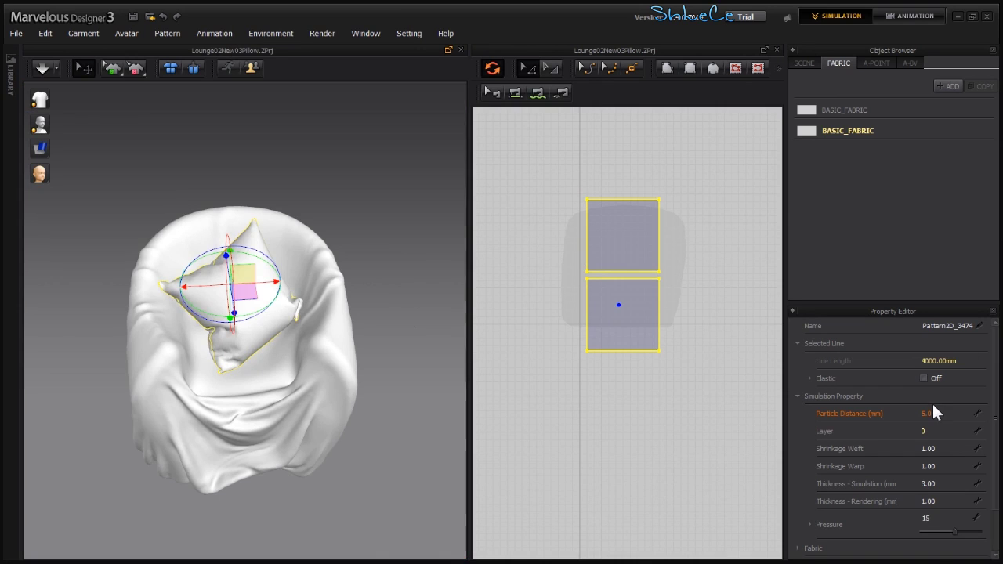
{"action": "left_click", "coordinate": [932, 414]}
{"action": "key", "text": "Return"}
Simulate and tug the pillow's corners until it settles upright on the chair's left side.
{"action": "key", "text": "space"}
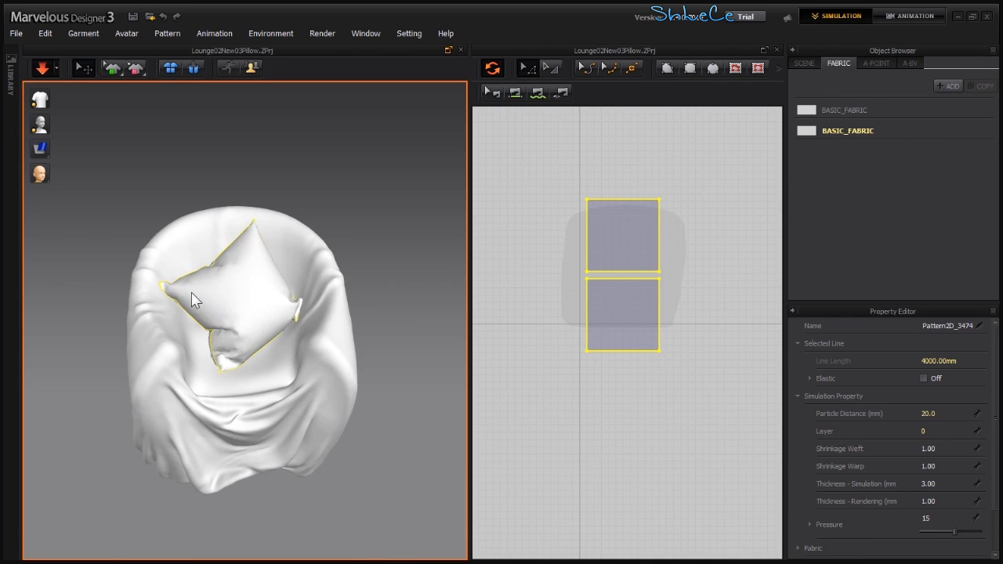
{"action": "left_click_drag", "start_coordinate": [182, 300], "coordinate": [153, 286]}
{"action": "right_click_drag", "start_coordinate": [264, 309], "coordinate": [212, 347]}
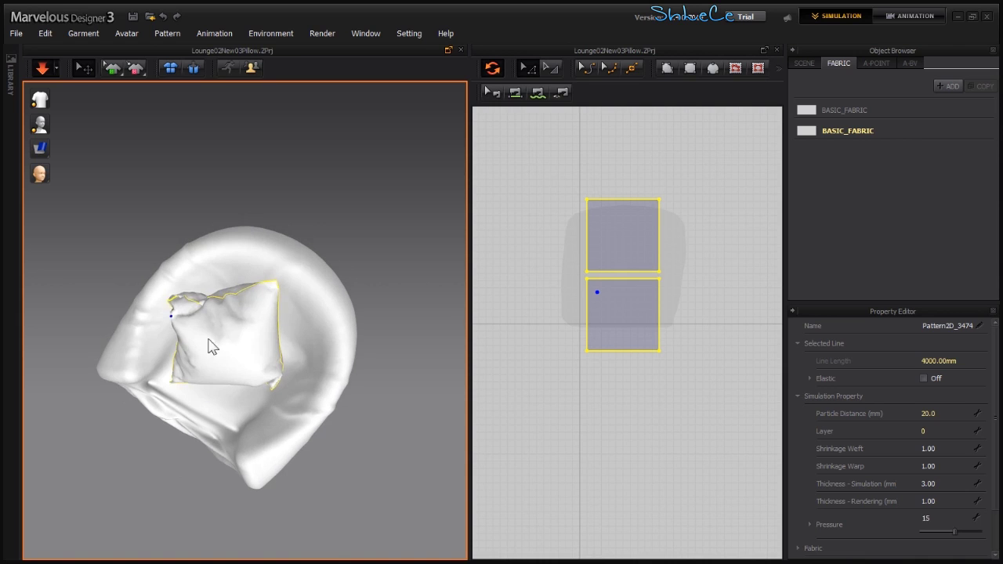
{"action": "left_click_drag", "start_coordinate": [180, 312], "coordinate": [202, 280]}
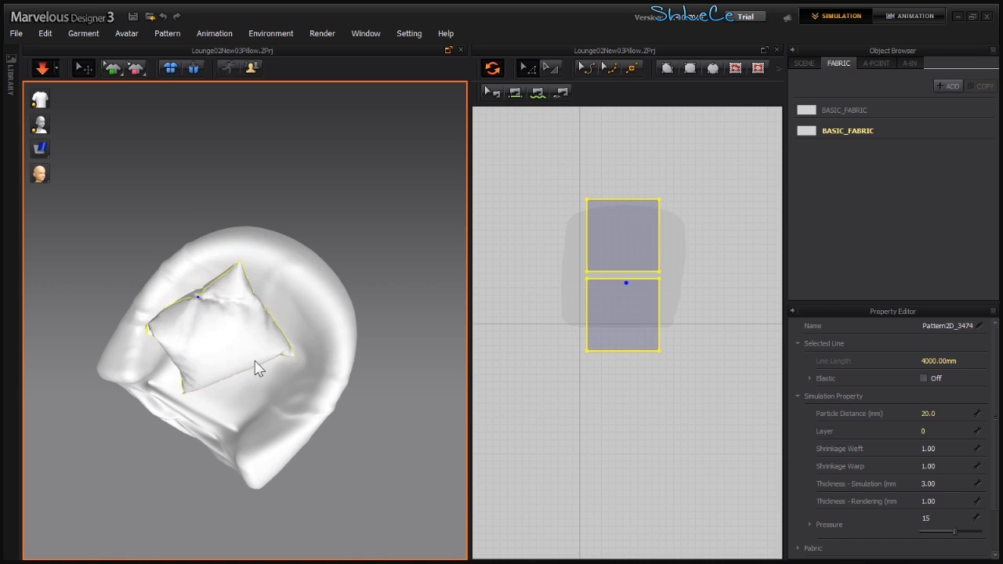
{"action": "middle_click_drag", "start_coordinate": [258, 363], "coordinate": [283, 351]}
{"action": "right_click_drag", "start_coordinate": [282, 350], "coordinate": [236, 302]}
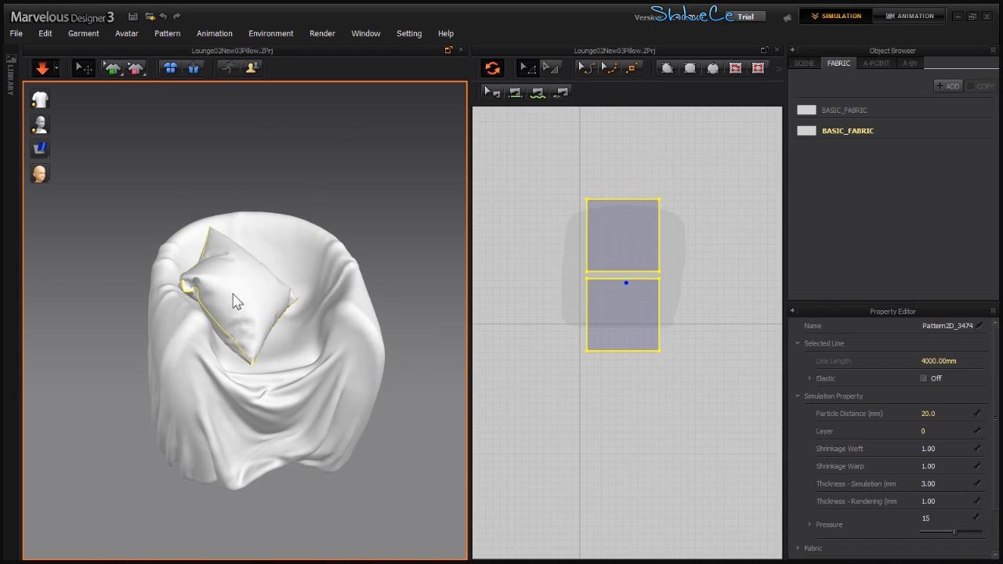
{"action": "left_click_drag", "start_coordinate": [177, 284], "coordinate": [161, 271]}
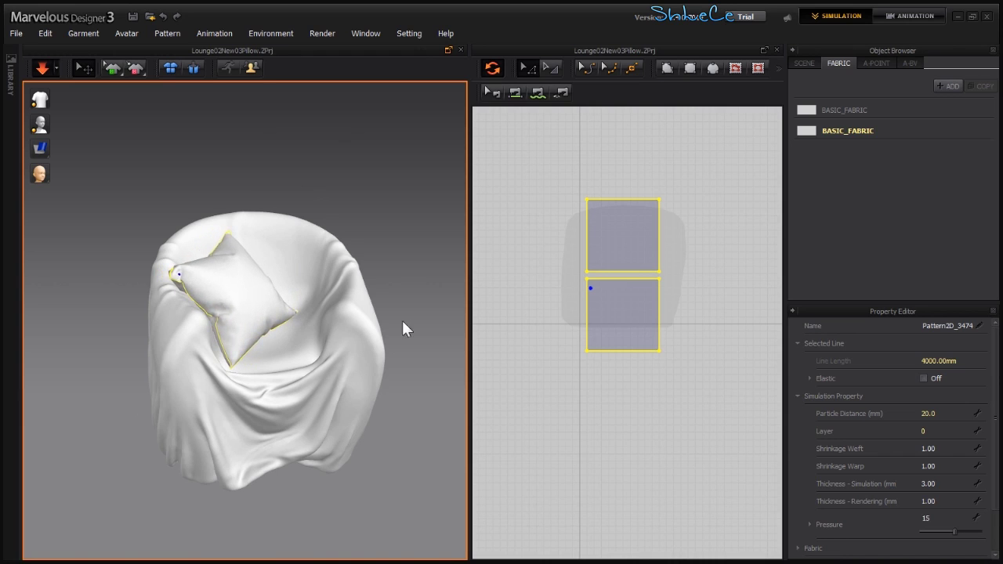
{"action": "left_click_drag", "start_coordinate": [696, 175], "coordinate": [537, 443]}
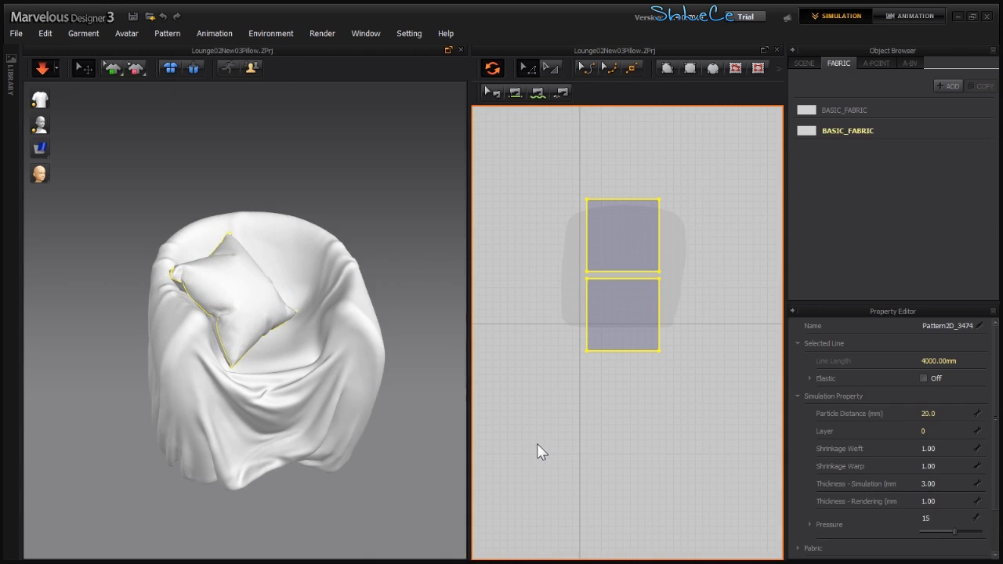
{"action": "right_click", "coordinate": [232, 287]}
Freeze the blue pillow, paste a copy of its two patterns, unfreeze it and move it onto the chair.
{"action": "left_click", "coordinate": [280, 160]}
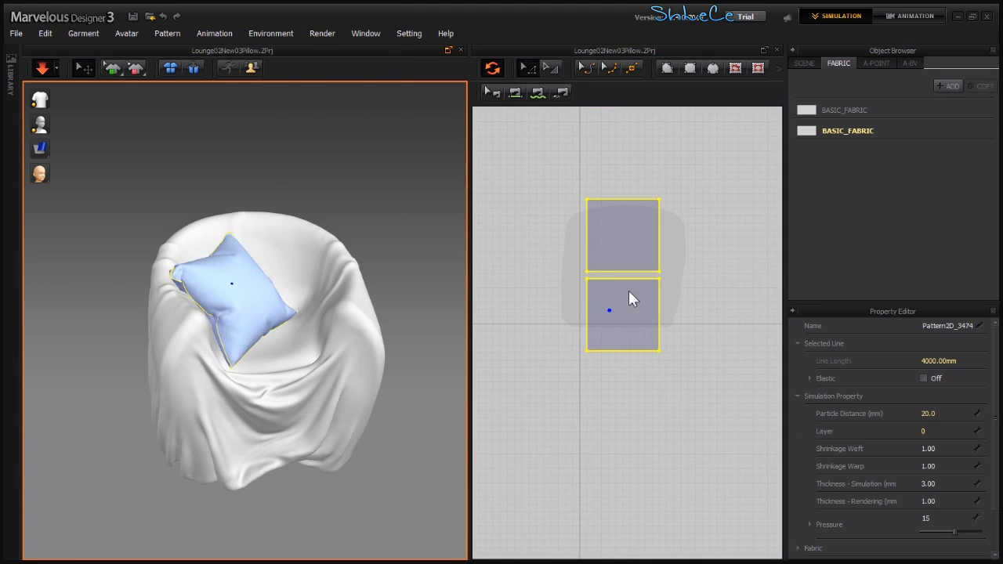
{"action": "key", "text": "ctrl+v"}
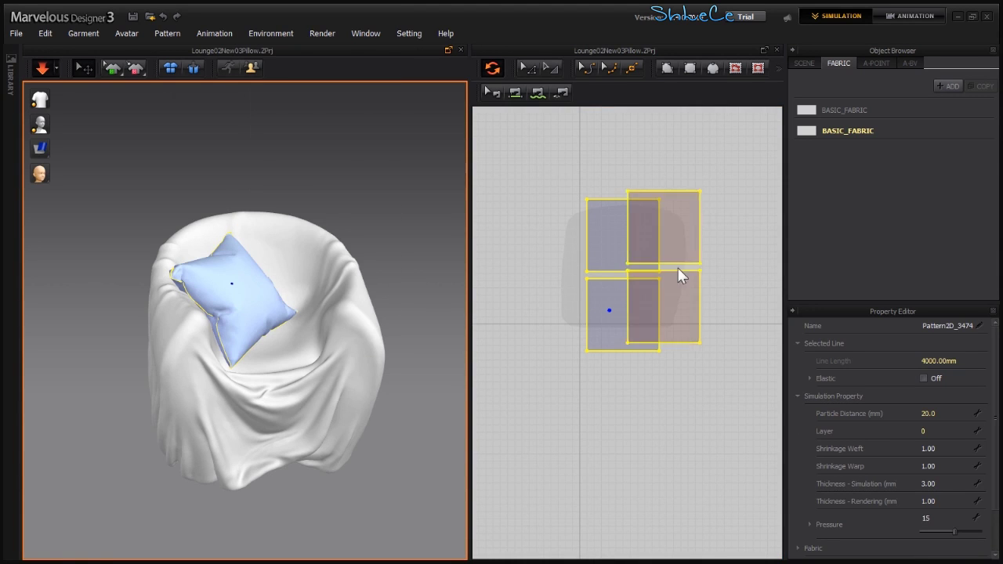
{"action": "left_click", "coordinate": [717, 278]}
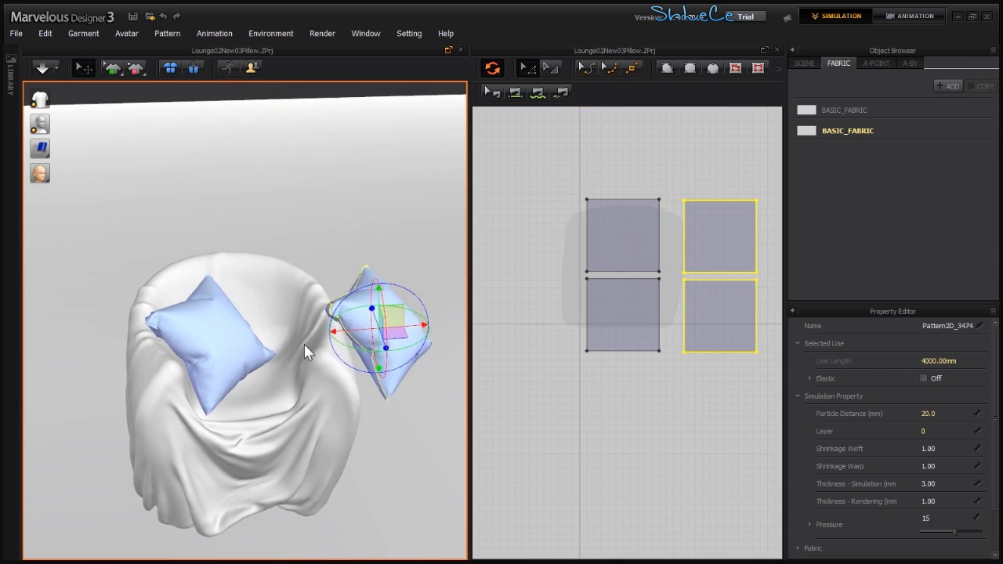
{"action": "right_click", "coordinate": [359, 310]}
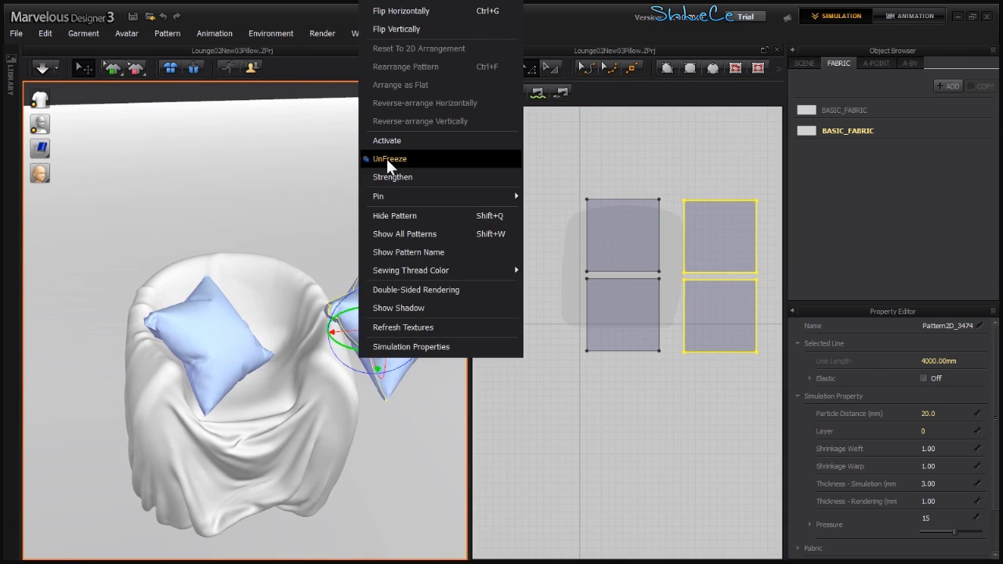
{"action": "left_click", "coordinate": [387, 159]}
{"action": "left_click_drag", "start_coordinate": [394, 319], "coordinate": [286, 272]}
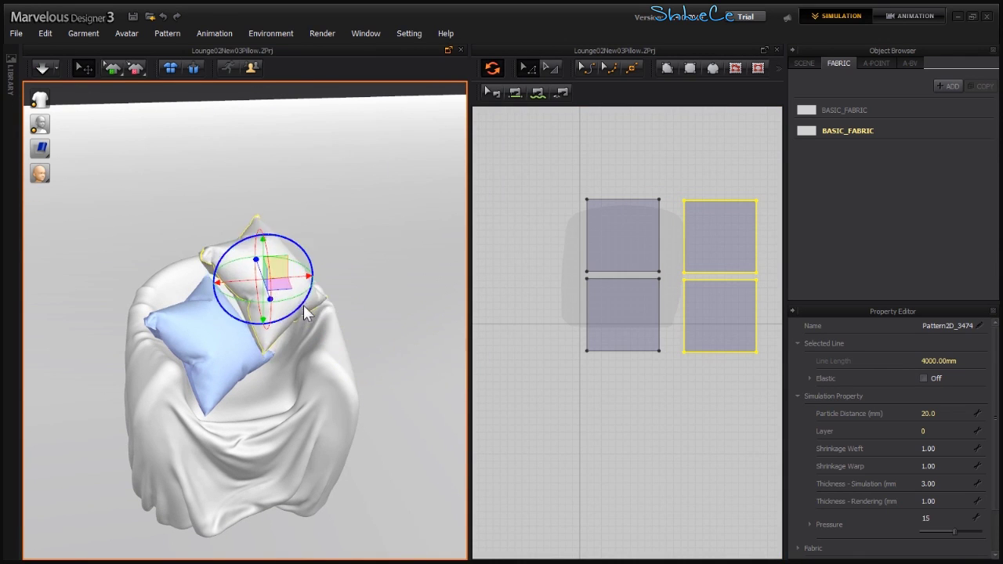
Tilt the new pillow to a new angle with the gizmo's rotation ring.
{"action": "right_click_drag", "start_coordinate": [303, 305], "coordinate": [281, 439]}
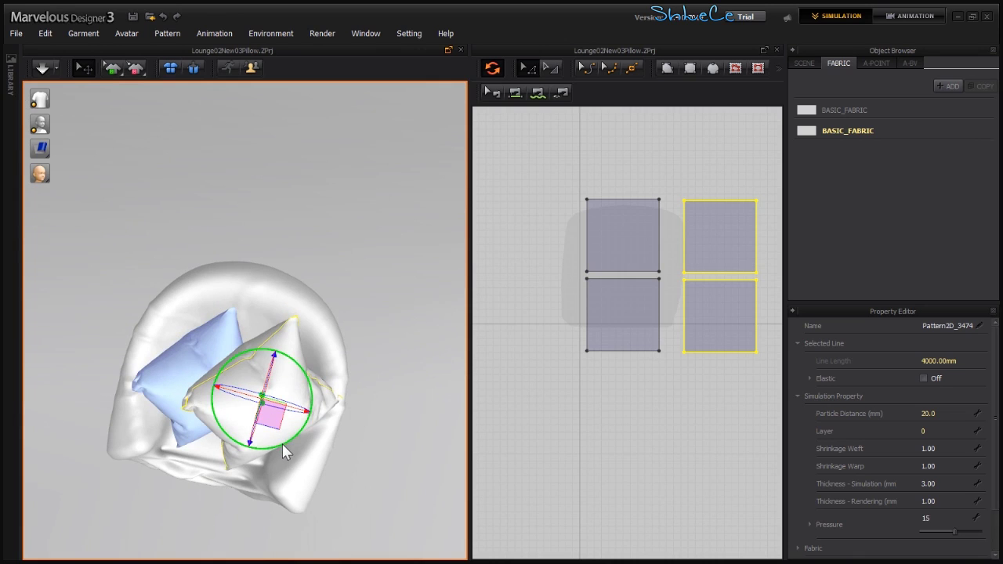
{"action": "left_click_drag", "start_coordinate": [282, 444], "coordinate": [38, 385]}
{"action": "right_click_drag", "start_coordinate": [39, 385], "coordinate": [275, 322]}
{"action": "left_click_drag", "start_coordinate": [260, 322], "coordinate": [313, 224]}
While simulating, drag the white pillow so it tips upright against the chair's right side.
{"action": "key", "text": "space"}
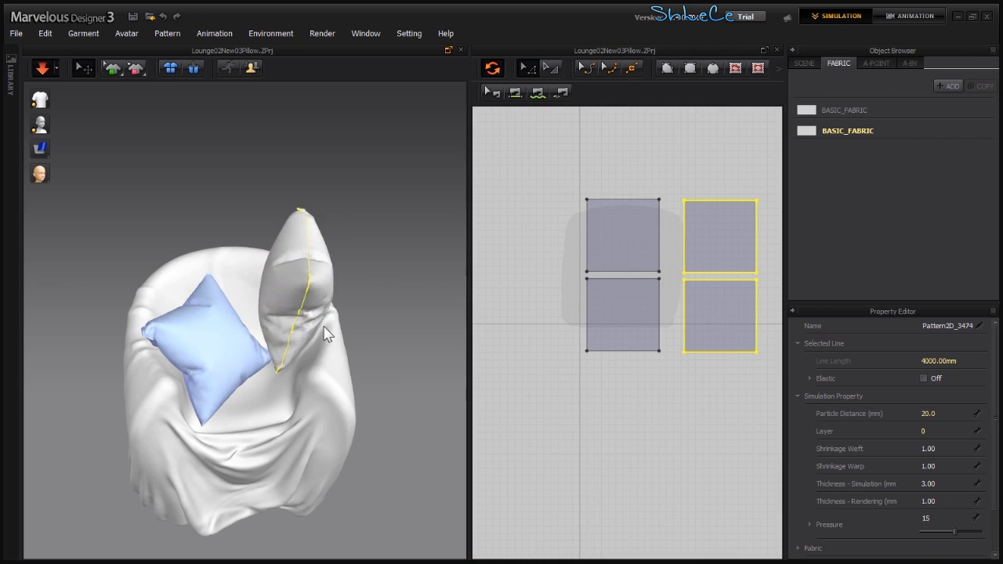
{"action": "left_click_drag", "start_coordinate": [327, 362], "coordinate": [291, 387]}
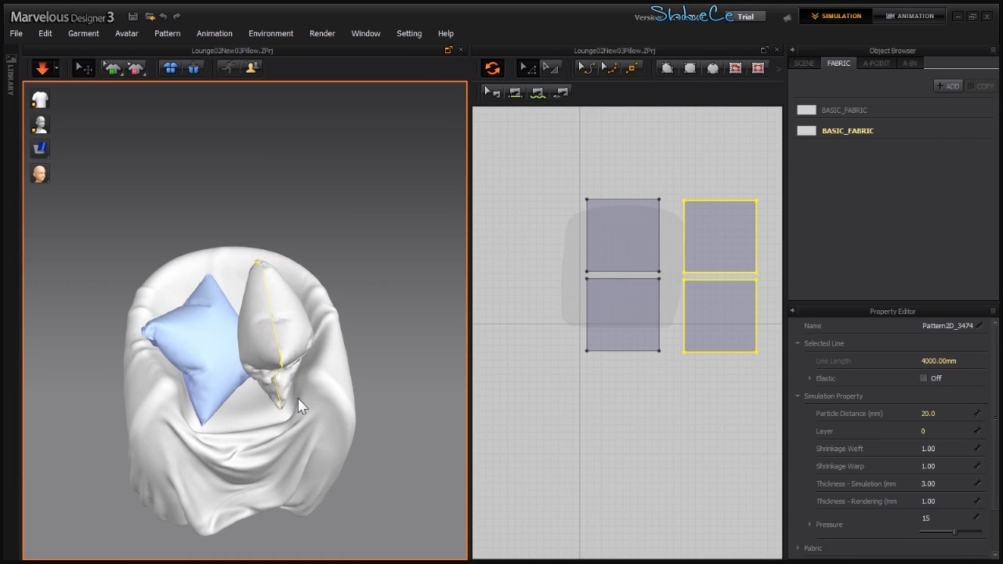
{"action": "right_click_drag", "start_coordinate": [334, 369], "coordinate": [264, 298]}
{"action": "left_click_drag", "start_coordinate": [263, 299], "coordinate": [335, 337]}
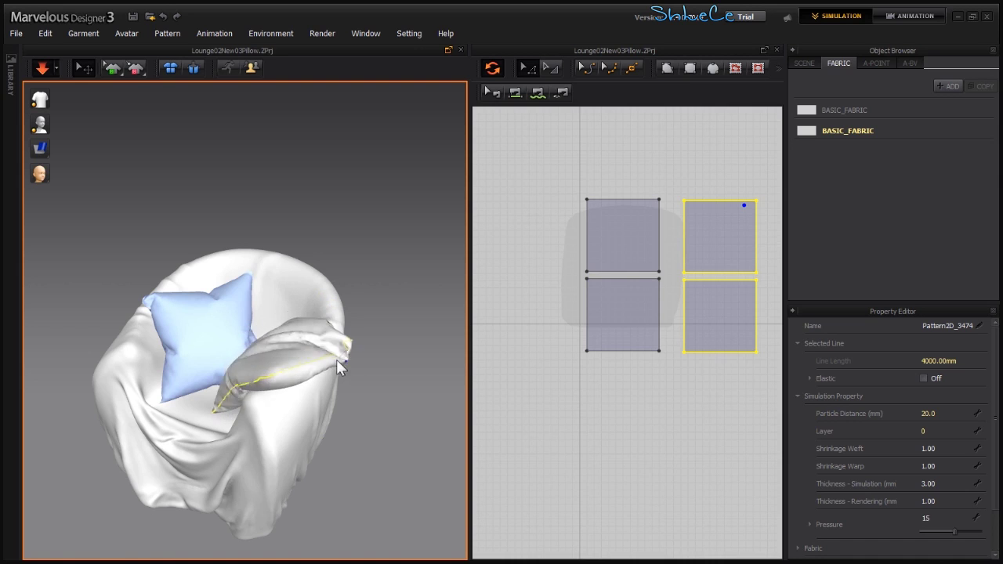
{"action": "right_click_drag", "start_coordinate": [283, 388], "coordinate": [317, 346]}
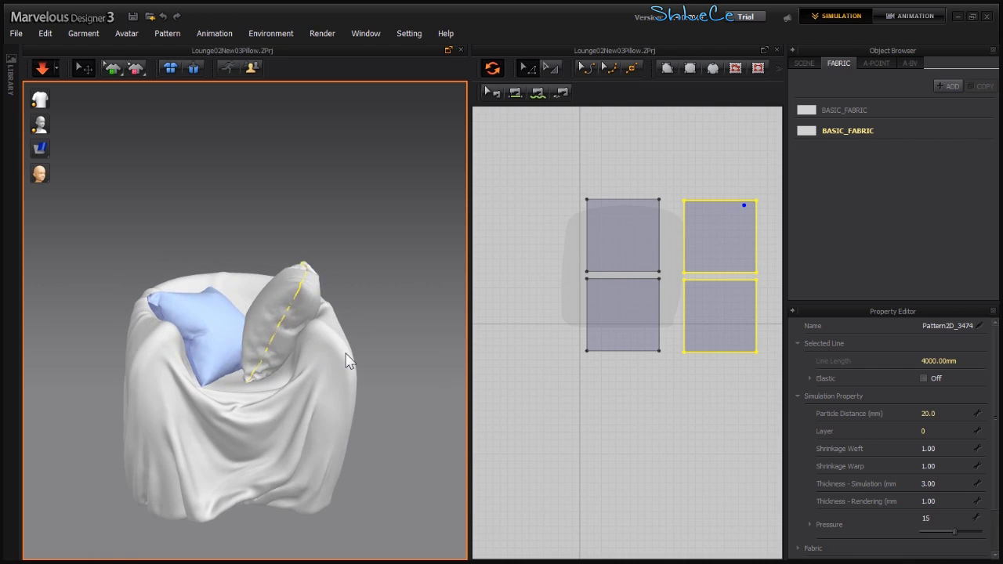
Reselect the right pillow's pattern pieces, stop the simulation and clear the selection.
{"action": "right_click_drag", "start_coordinate": [655, 278], "coordinate": [621, 279]}
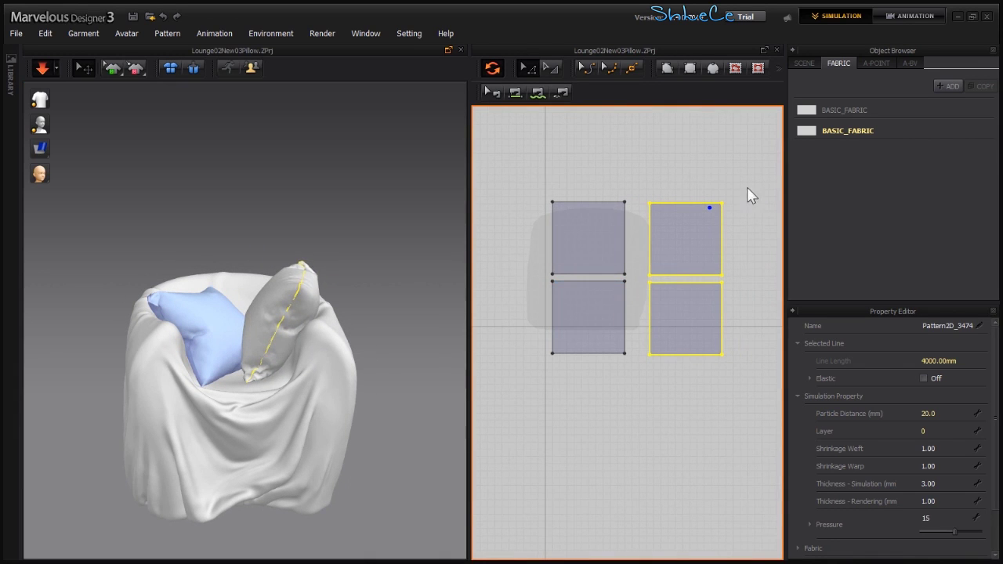
{"action": "left_click_drag", "start_coordinate": [747, 187], "coordinate": [650, 441]}
{"action": "key", "text": "space"}
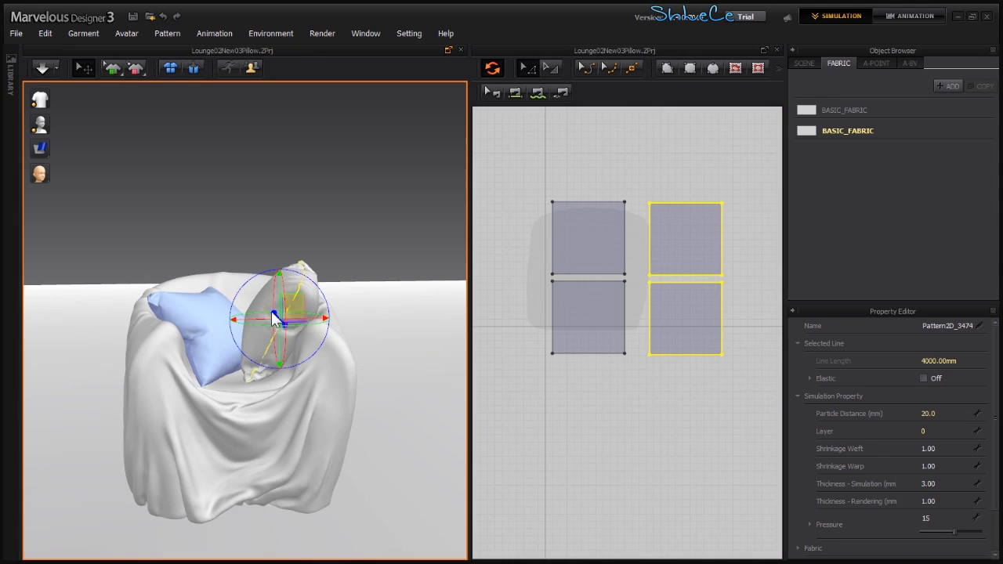
{"action": "left_click", "coordinate": [512, 149]}
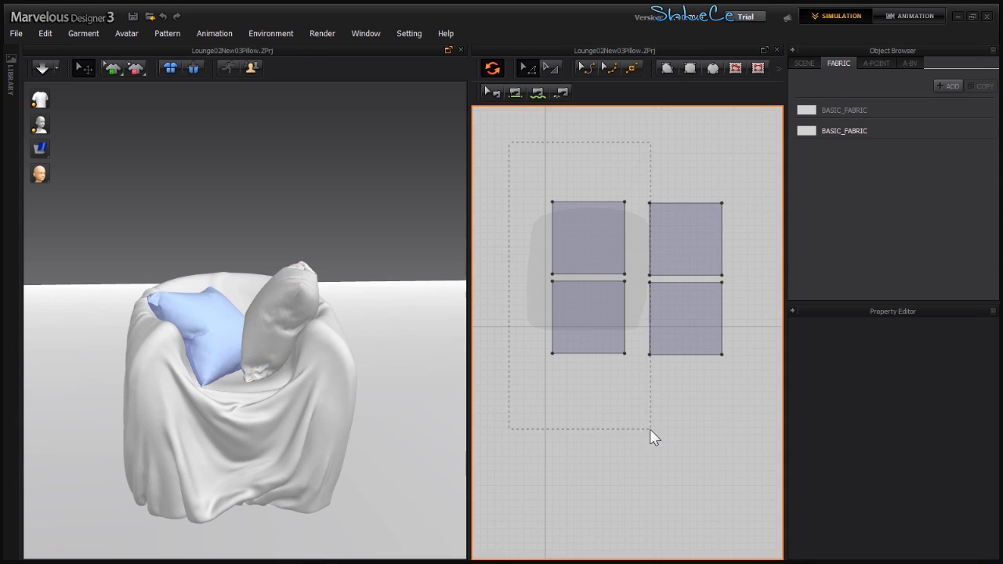
Set the blue pillow's two patterns to particle distance 20.0, then start an OBJ export.
{"action": "left_click_drag", "start_coordinate": [650, 428], "coordinate": [630, 440]}
{"action": "left_click", "coordinate": [937, 414]}
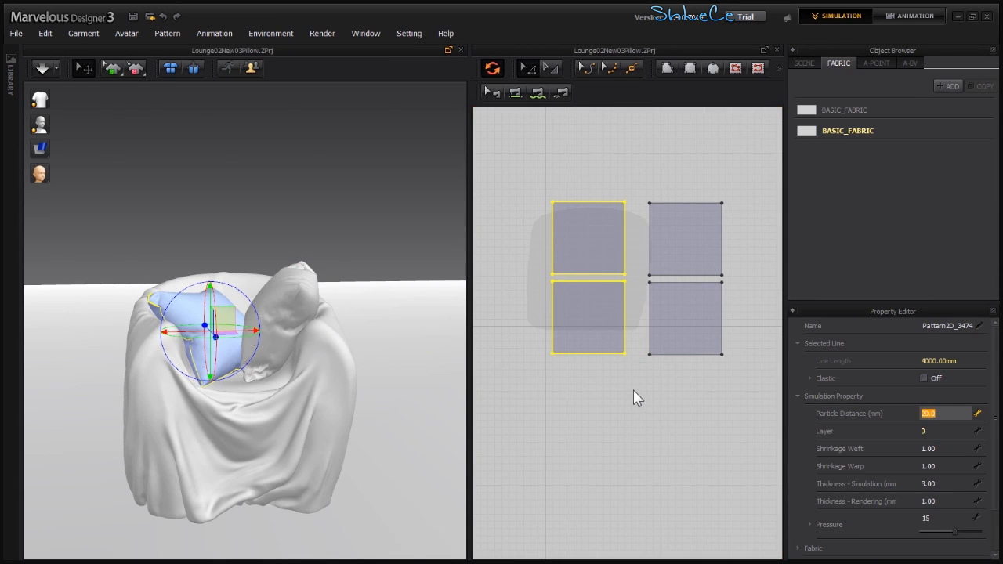
{"action": "left_click", "coordinate": [18, 32]}
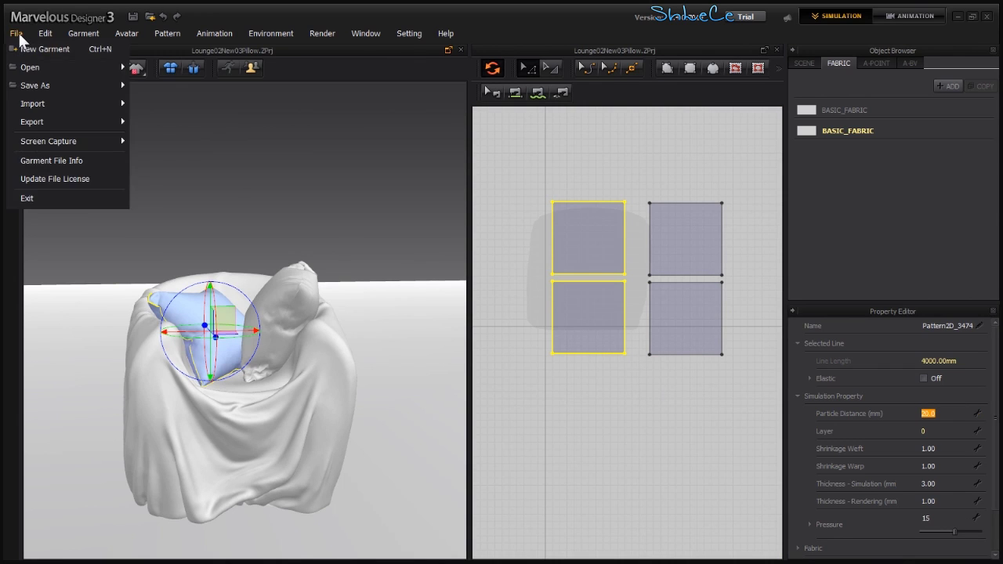
{"action": "left_click", "coordinate": [206, 17]}
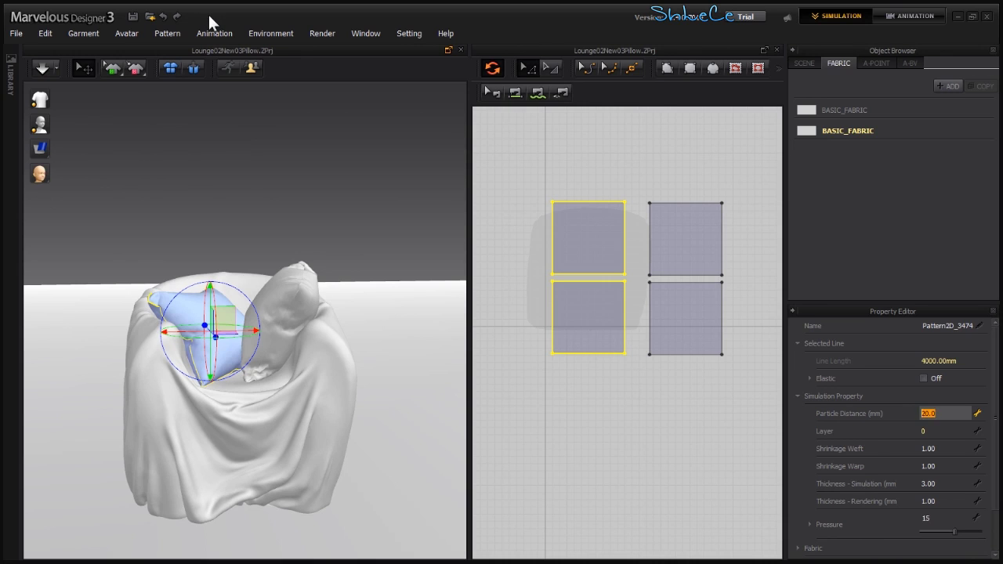
Overwrite ForMax.obj, exporting in cm (DAZ Studio) units at 10% scale.
{"action": "double_click", "coordinate": [402, 244]}
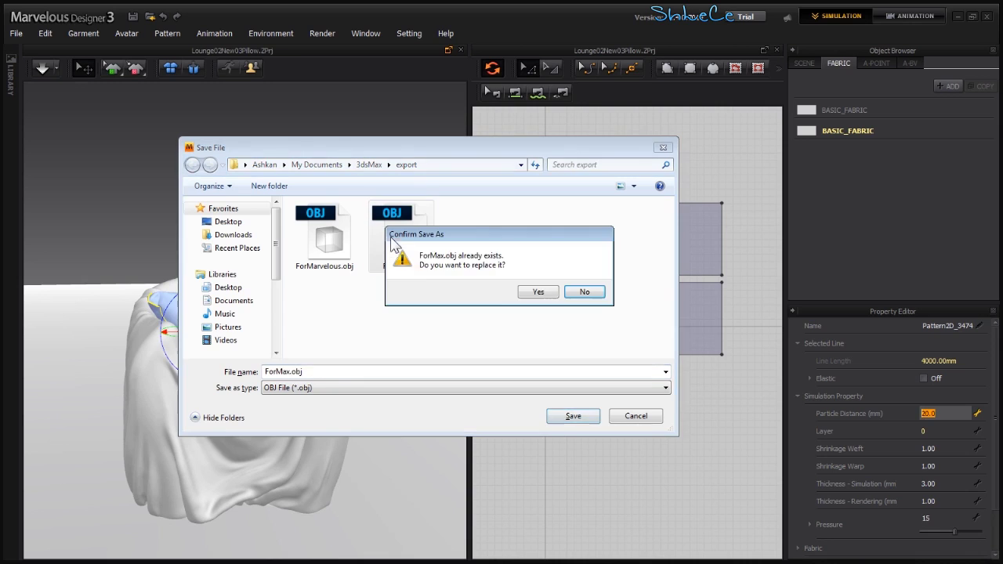
{"action": "left_click", "coordinate": [548, 295]}
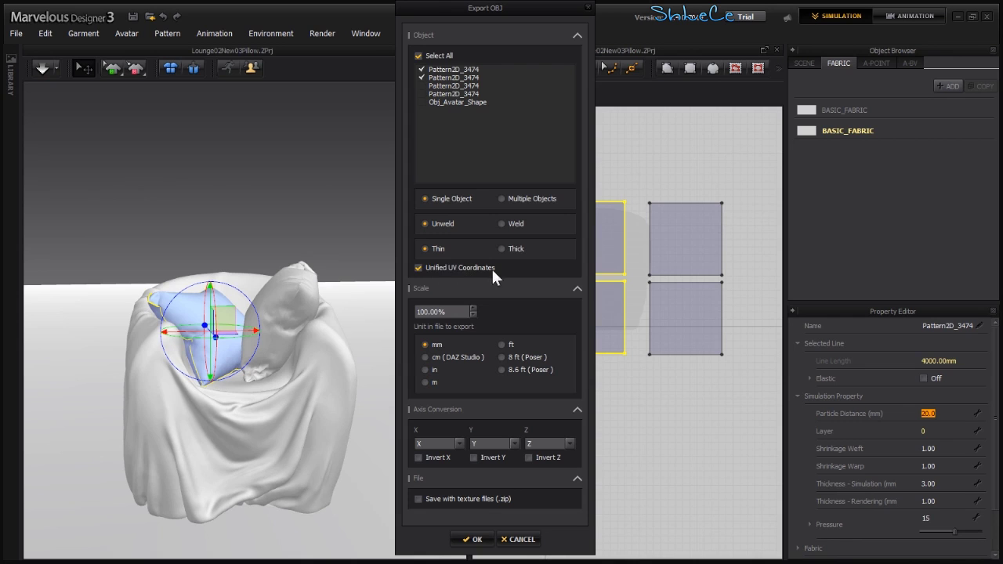
{"action": "left_click", "coordinate": [425, 358]}
{"action": "left_click", "coordinate": [475, 540]}
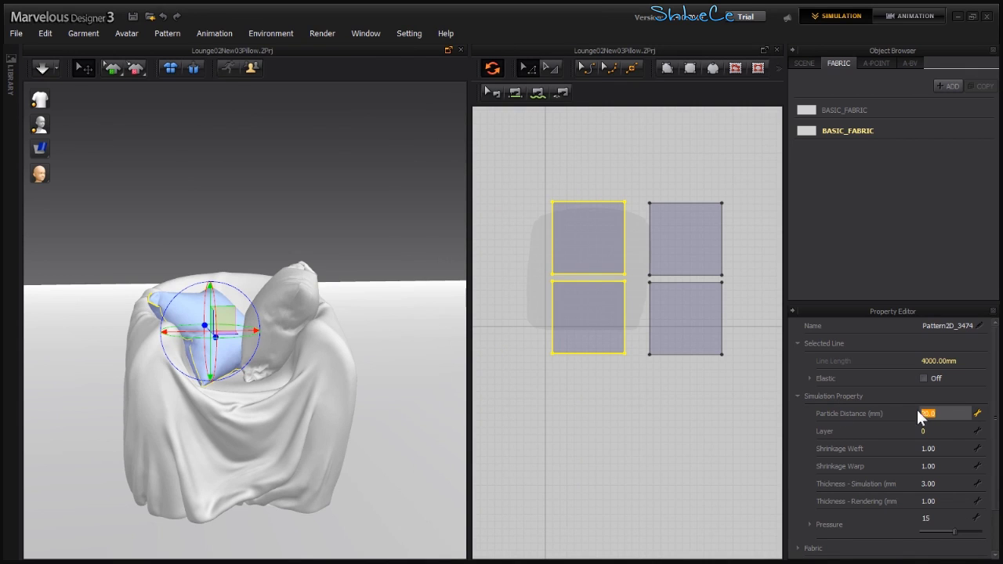
{"action": "scroll", "coordinate": [300, 329], "scroll_direction": "up", "scroll_amount": 2}
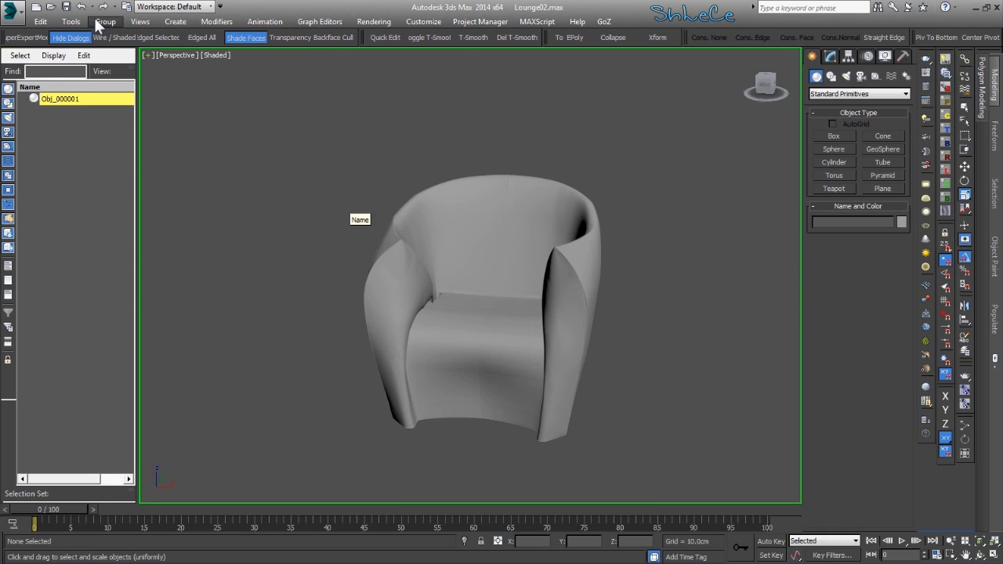
Import ForMax.obj into 3ds Max and orbit around the draped chair with both pillows.
{"action": "left_click", "coordinate": [13, 11]}
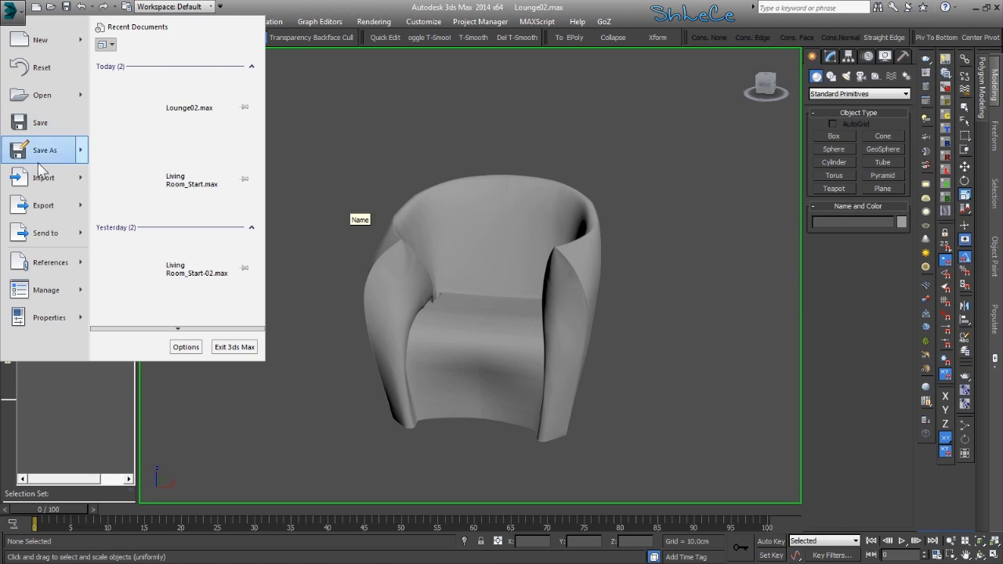
{"action": "left_click", "coordinate": [123, 70]}
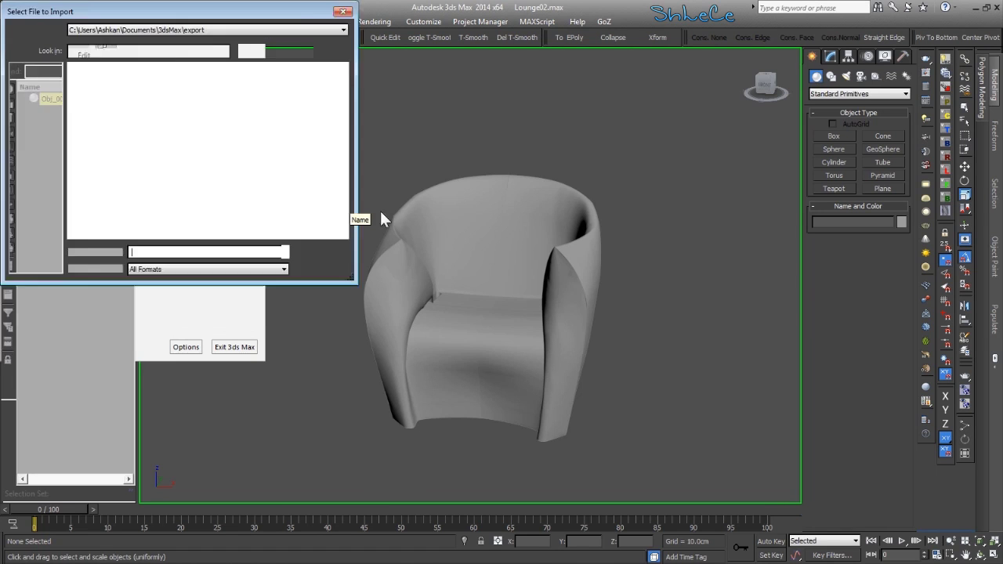
{"action": "double_click", "coordinate": [179, 132]}
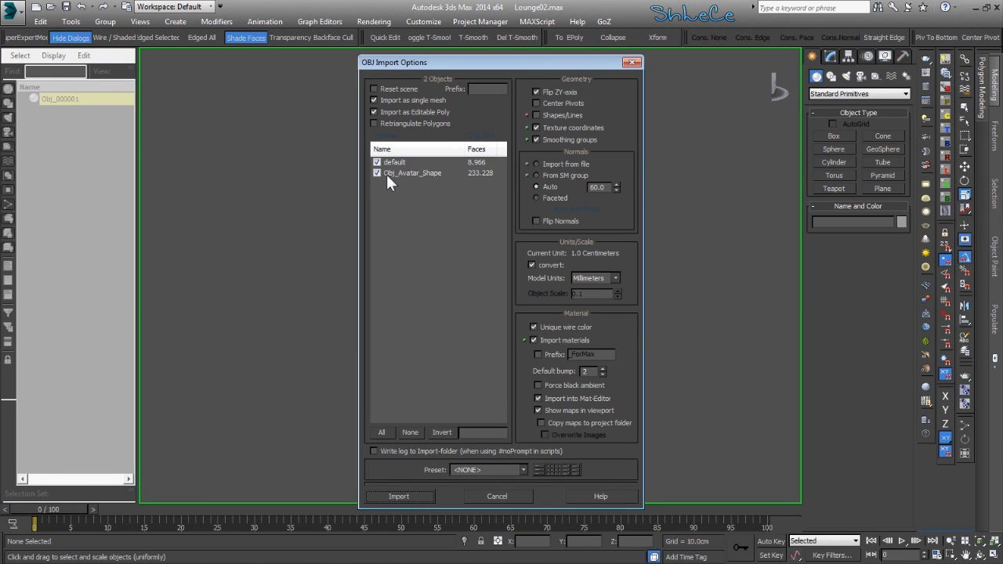
{"action": "left_click", "coordinate": [390, 498]}
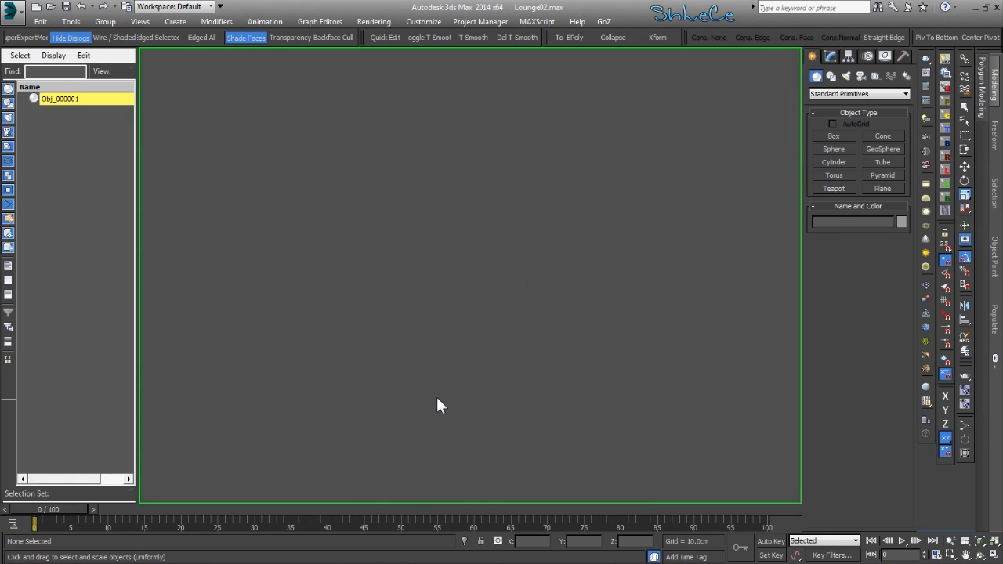
{"action": "key", "text": "w"}
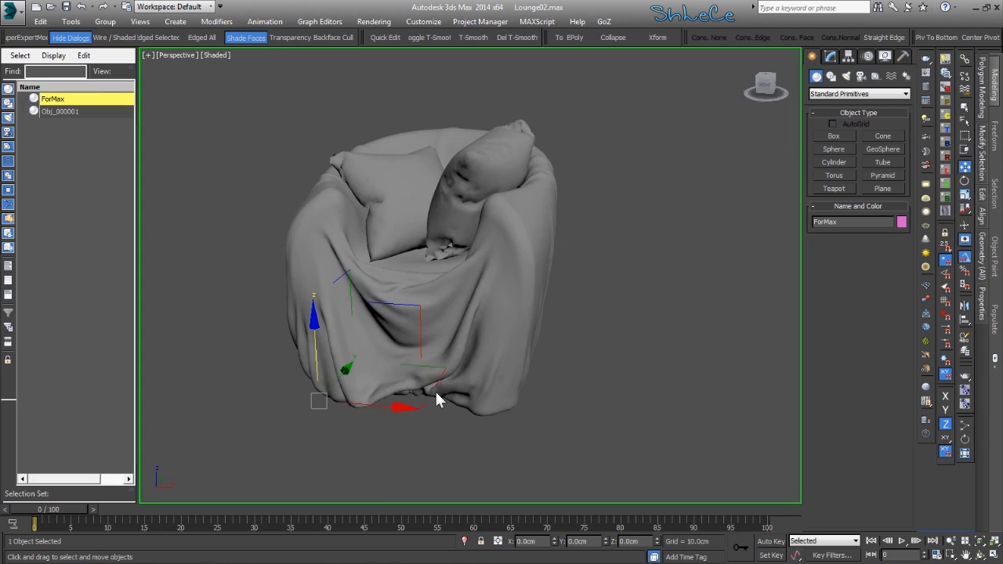
{"action": "middle_click_drag", "start_coordinate": [389, 356], "coordinate": [389, 294], "text": "alt"}
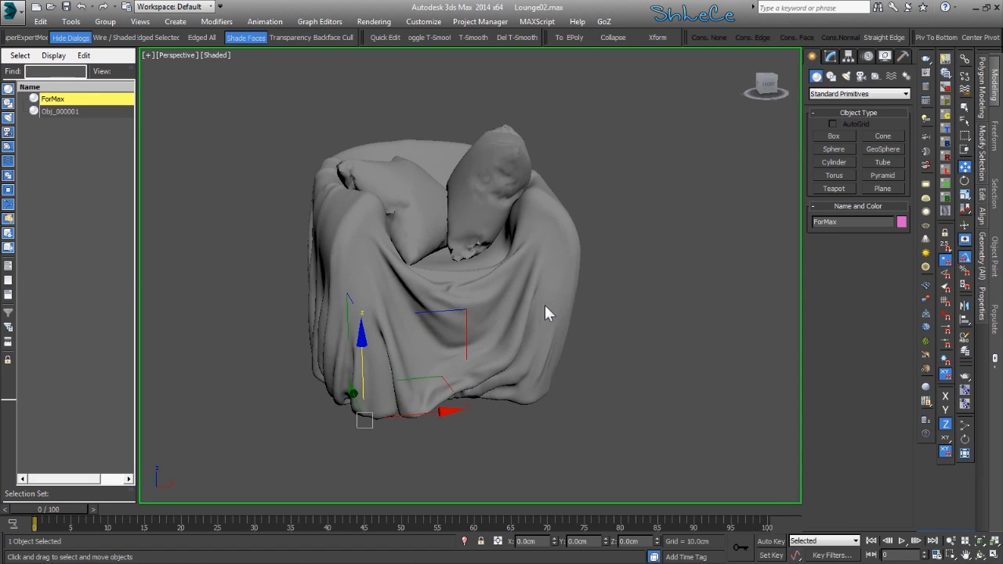
{"action": "middle_click_drag", "start_coordinate": [547, 314], "coordinate": [507, 271], "text": "alt"}
At Element level, detach the left pillow as Object001, exit sub-object mode and select it.
{"action": "left_click", "coordinate": [831, 57]}
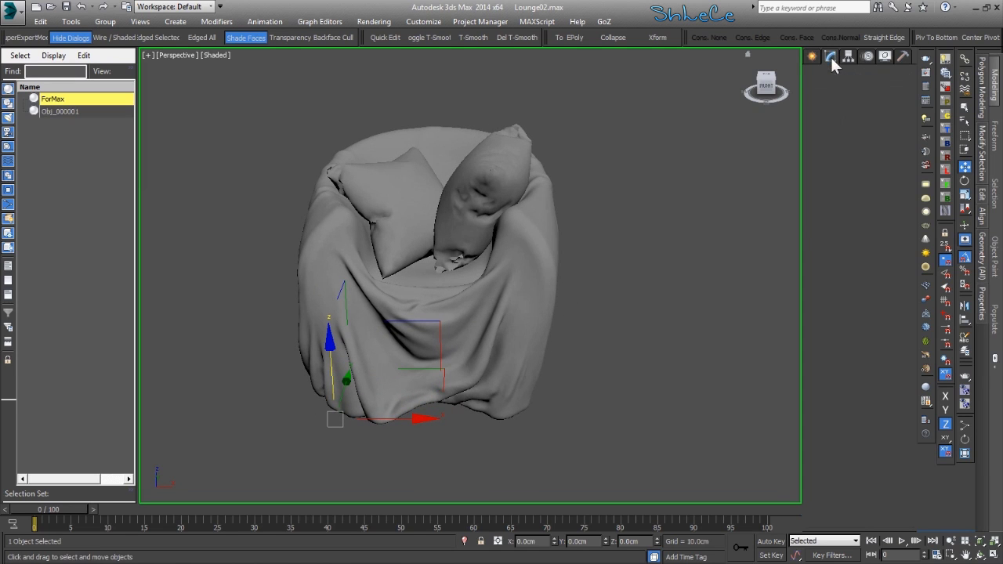
{"action": "left_click", "coordinate": [885, 361]}
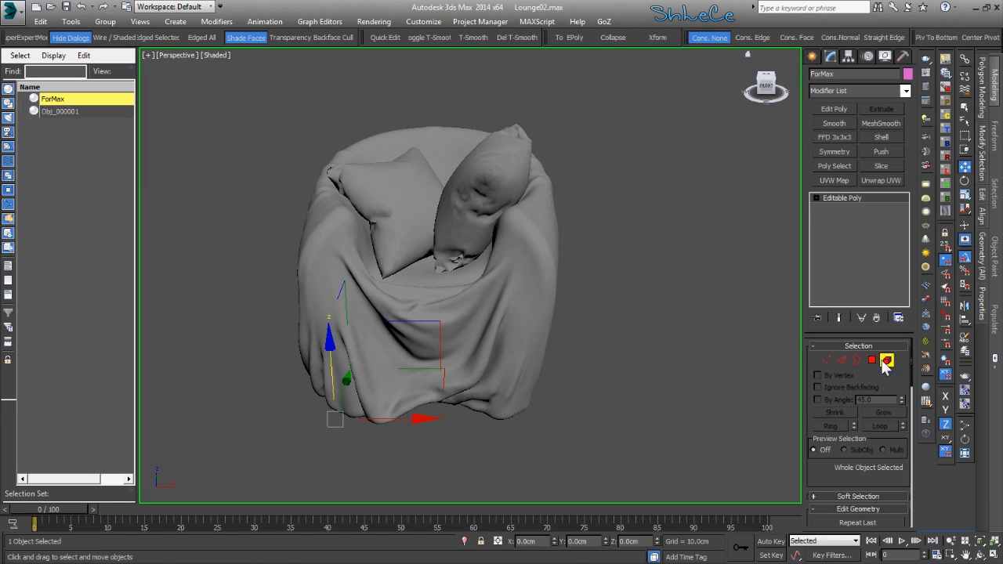
{"action": "left_click", "coordinate": [386, 193]}
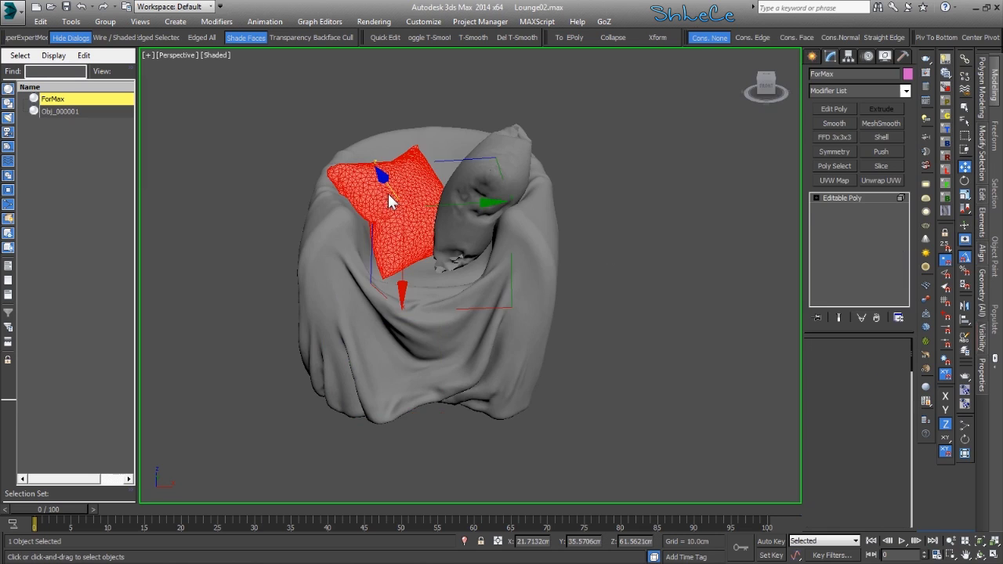
{"action": "mouse_move", "coordinate": [388, 194]}
{"action": "middle_mouse_down", "text": "alt"}
{"action": "mouse_move", "coordinate": [479, 205]}
{"action": "mouse_move", "coordinate": [394, 226]}
{"action": "mouse_move", "coordinate": [397, 192]}
{"action": "middle_mouse_up", "text": "alt"}
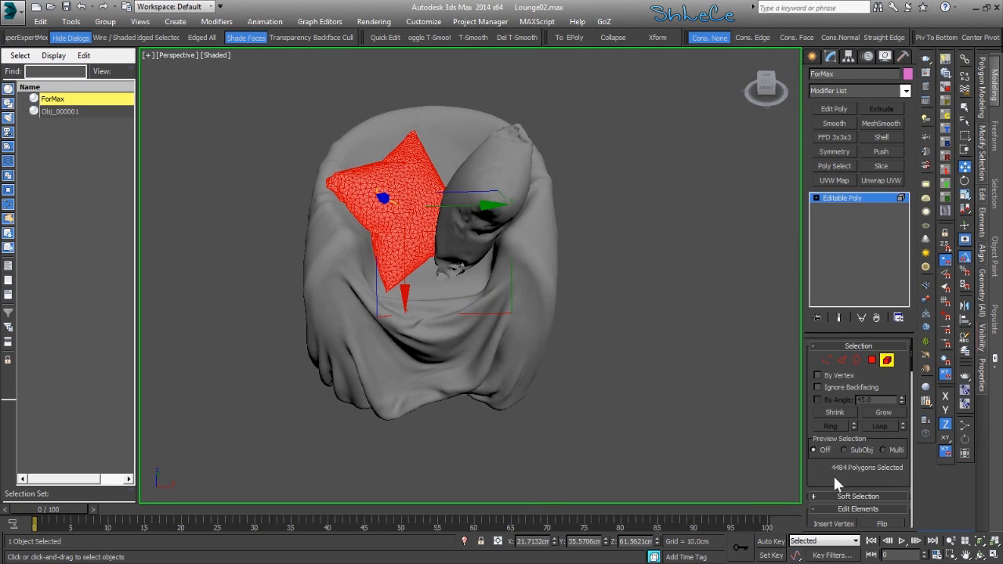
{"action": "scroll", "coordinate": [833, 474], "scroll_direction": "down", "scroll_amount": 5}
{"action": "left_click", "coordinate": [882, 500]}
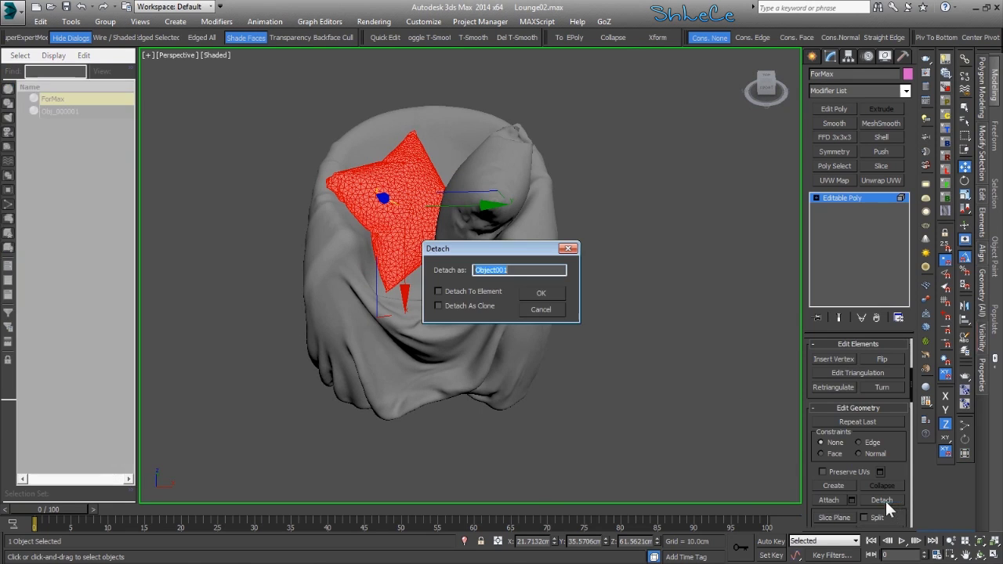
{"action": "left_click", "coordinate": [541, 293]}
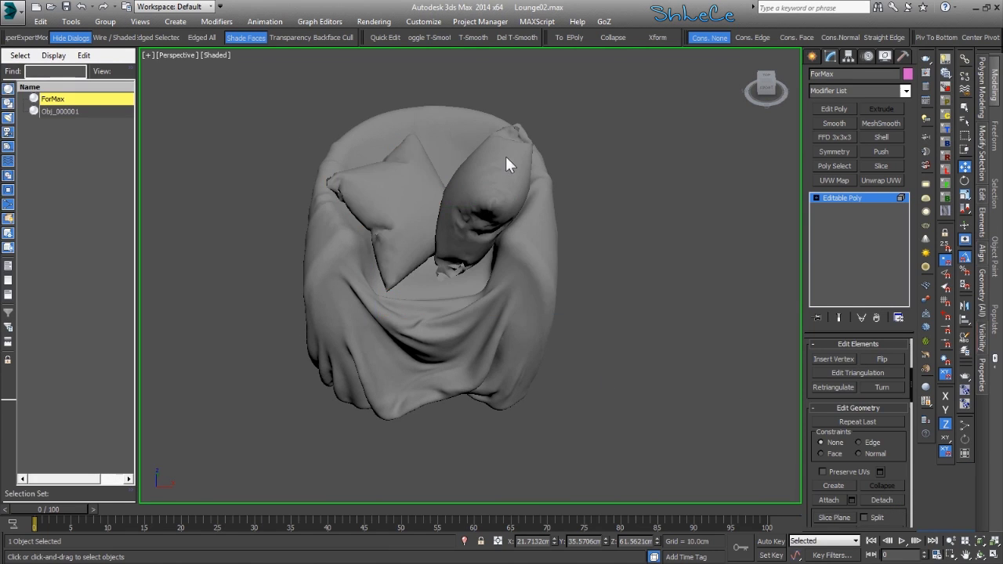
{"action": "left_click", "coordinate": [839, 197]}
{"action": "key", "text": "w"}
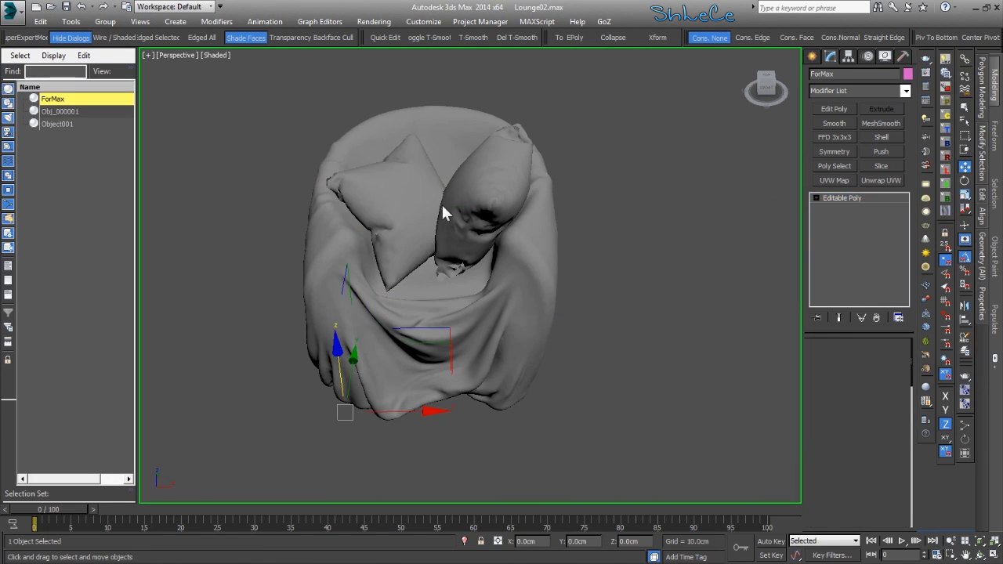
{"action": "left_click", "coordinate": [392, 203]}
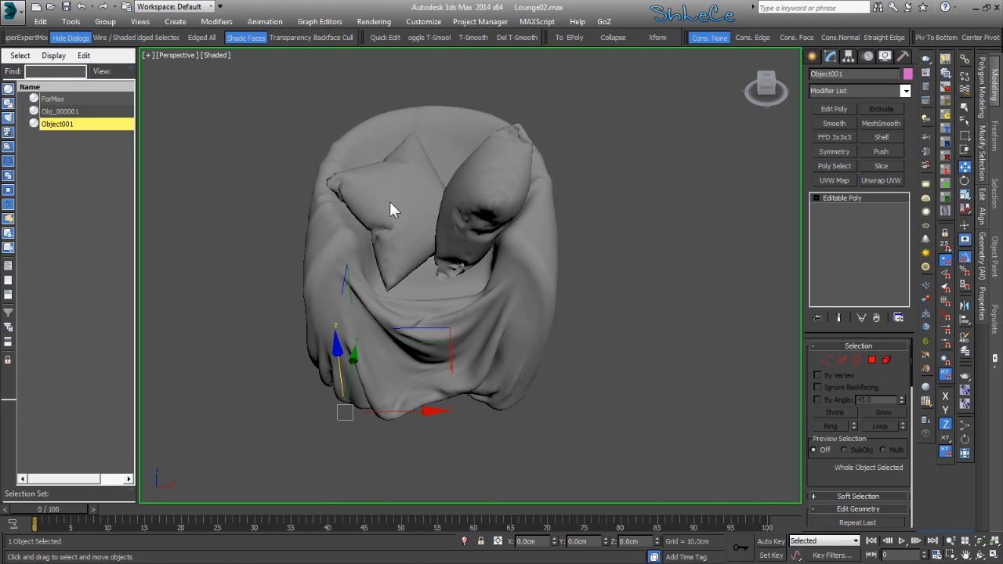
Isolate Object001, then zoom and orbit to frame the whole pillow in an upright view.
{"action": "key", "text": "alt+q"}
{"action": "middle_click_drag", "start_coordinate": [439, 288], "coordinate": [395, 287], "text": "alt"}
{"action": "scroll", "coordinate": [541, 344], "scroll_direction": "up", "scroll_amount": 6}
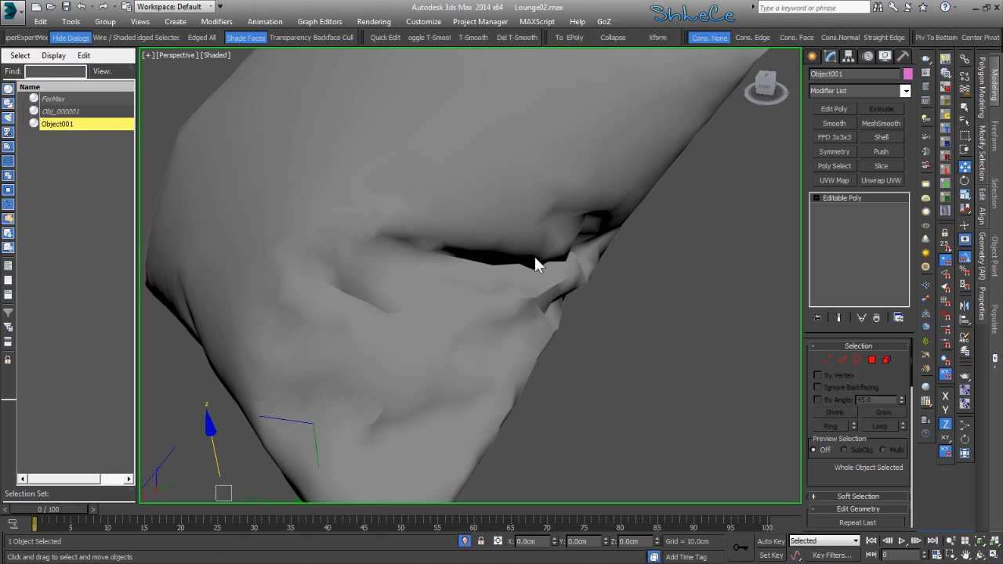
{"action": "middle_click_drag", "start_coordinate": [534, 260], "coordinate": [533, 265]}
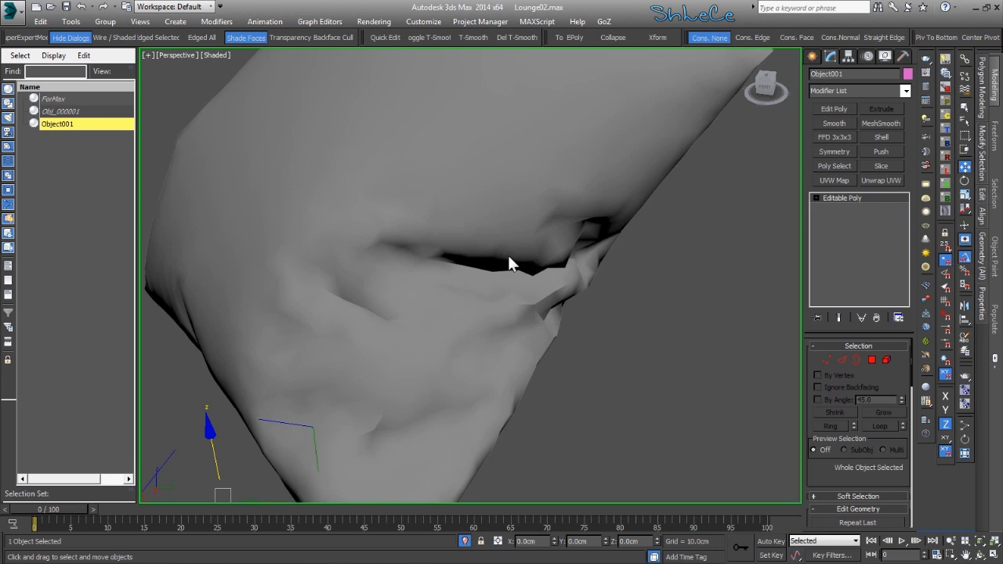
{"action": "scroll", "coordinate": [507, 254], "scroll_direction": "down", "scroll_amount": 6}
{"action": "middle_click_drag", "start_coordinate": [461, 255], "coordinate": [425, 277], "text": "alt"}
{"action": "middle_click_drag", "start_coordinate": [354, 250], "coordinate": [798, 365], "text": "alt"}
Enter the pillow's Border sub-object level and turn on Edged Faces with F4.
{"action": "left_click", "coordinate": [857, 360]}
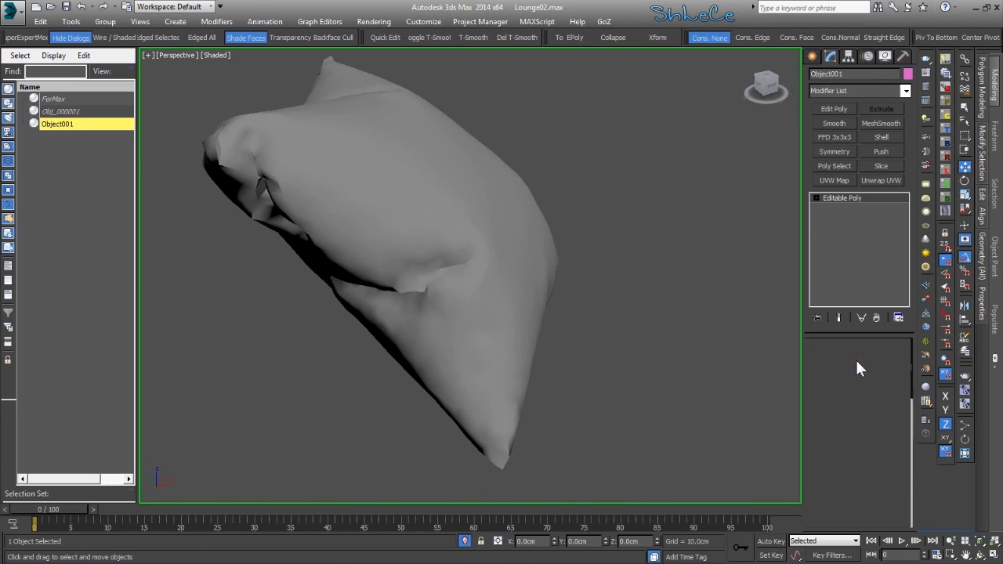
{"action": "middle_click_drag", "start_coordinate": [497, 350], "coordinate": [497, 353], "text": "alt"}
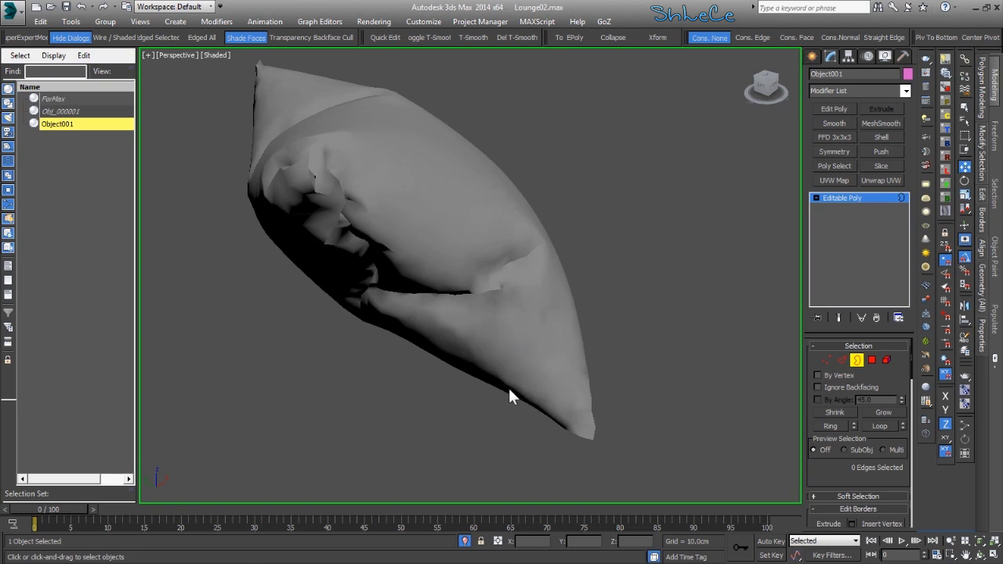
{"action": "key", "text": "F4"}
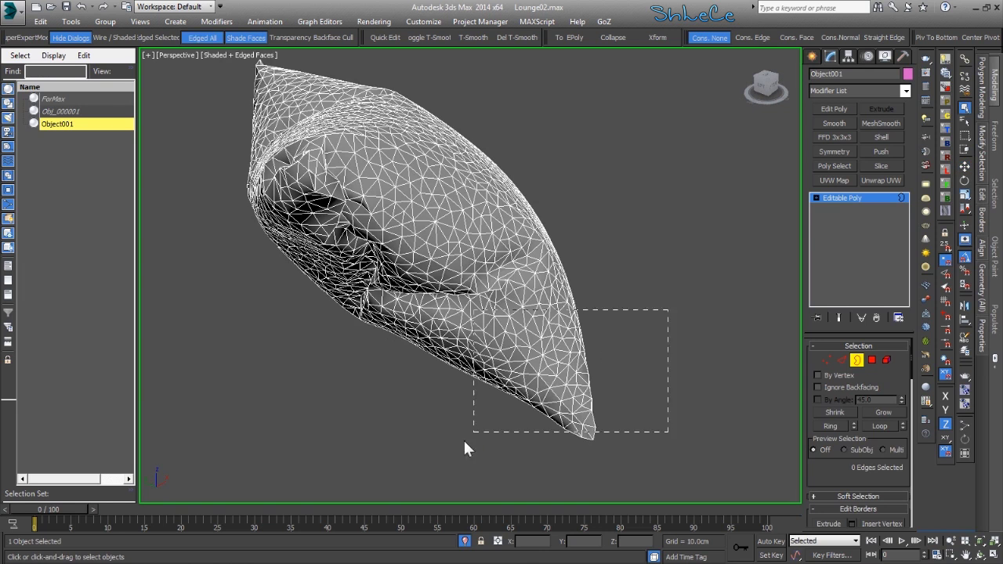
Marquee-select the pillow's 212 border edges, checking them at Vertex level before returning to Border.
{"action": "left_click_drag", "start_coordinate": [465, 447], "coordinate": [467, 443]}
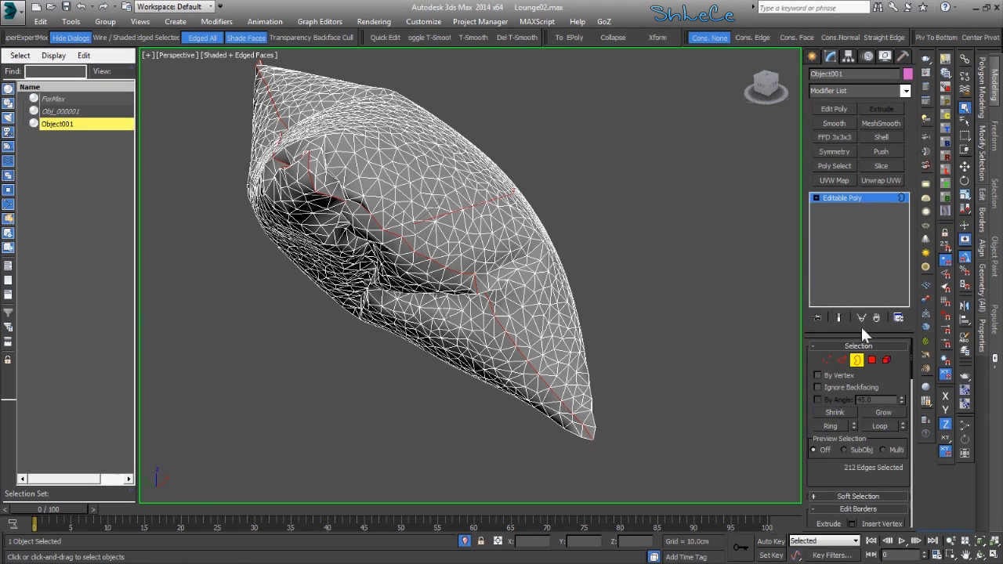
{"action": "left_click_drag", "start_coordinate": [721, 306], "coordinate": [504, 450]}
{"action": "left_click", "coordinate": [826, 360], "text": "ctrl"}
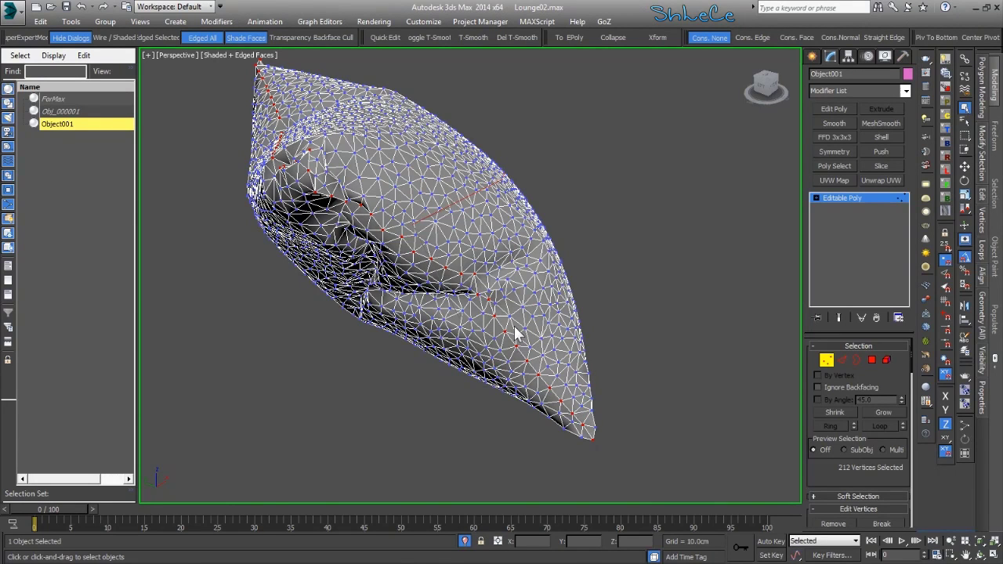
{"action": "left_click", "coordinate": [857, 362]}
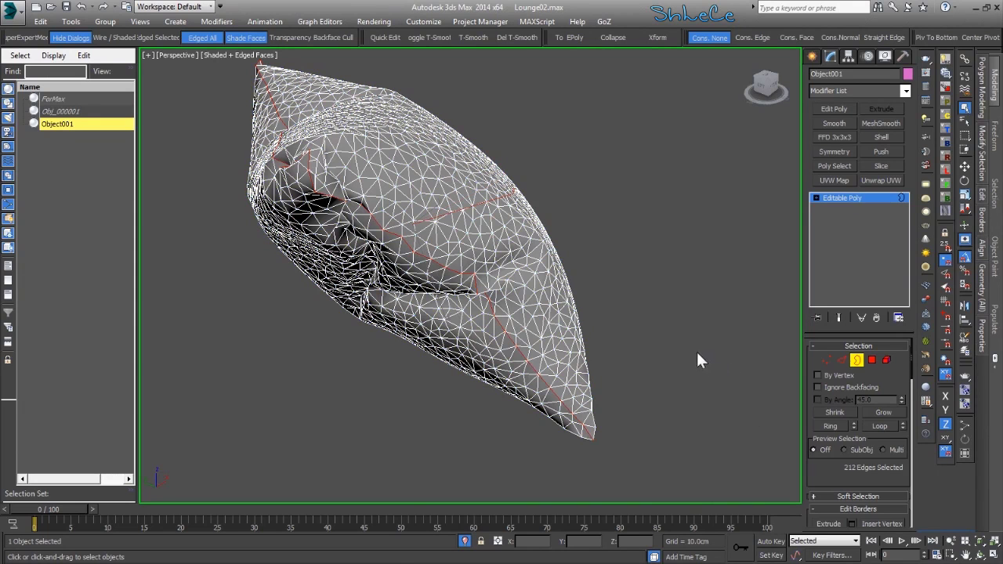
Create the linear shape Shape001 from the selected border edges.
{"action": "left_click_drag", "start_coordinate": [538, 451], "coordinate": [540, 452]}
{"action": "left_click_drag", "start_coordinate": [824, 464], "coordinate": [821, 344]}
{"action": "left_click", "coordinate": [862, 446]}
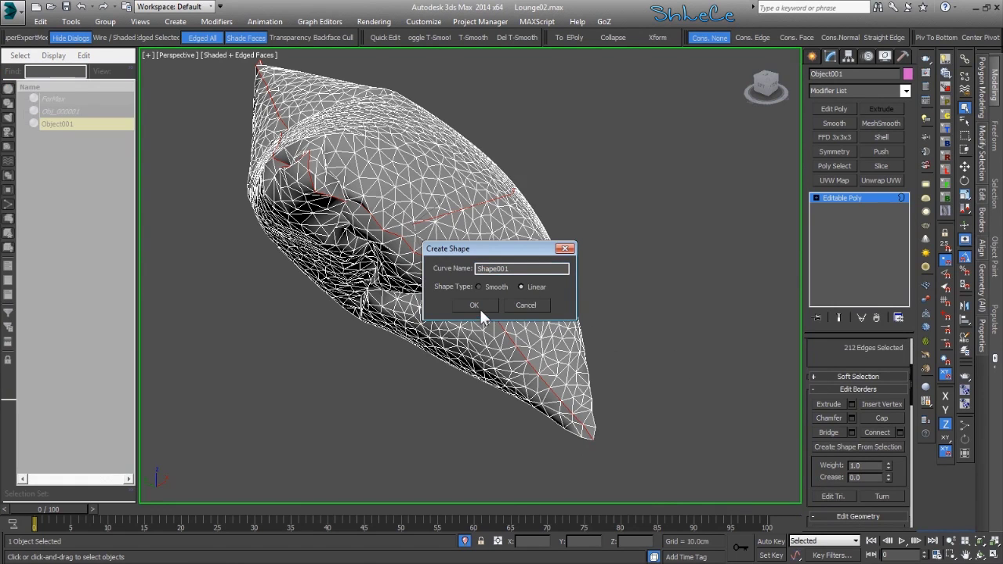
{"action": "left_click", "coordinate": [474, 305]}
Select Shape001 and enable its rendering in the viewport.
{"action": "left_click", "coordinate": [853, 199]}
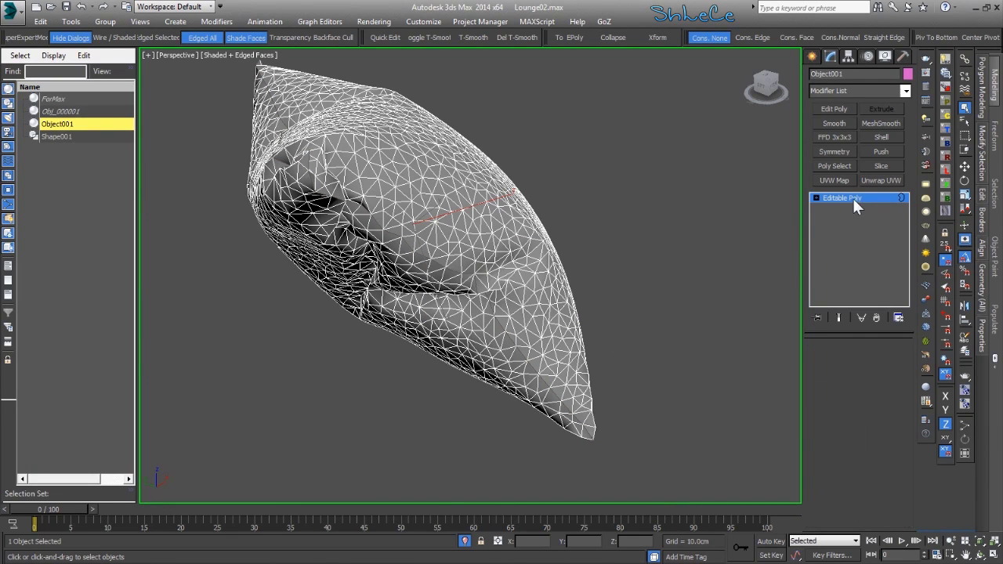
{"action": "left_click", "coordinate": [66, 137]}
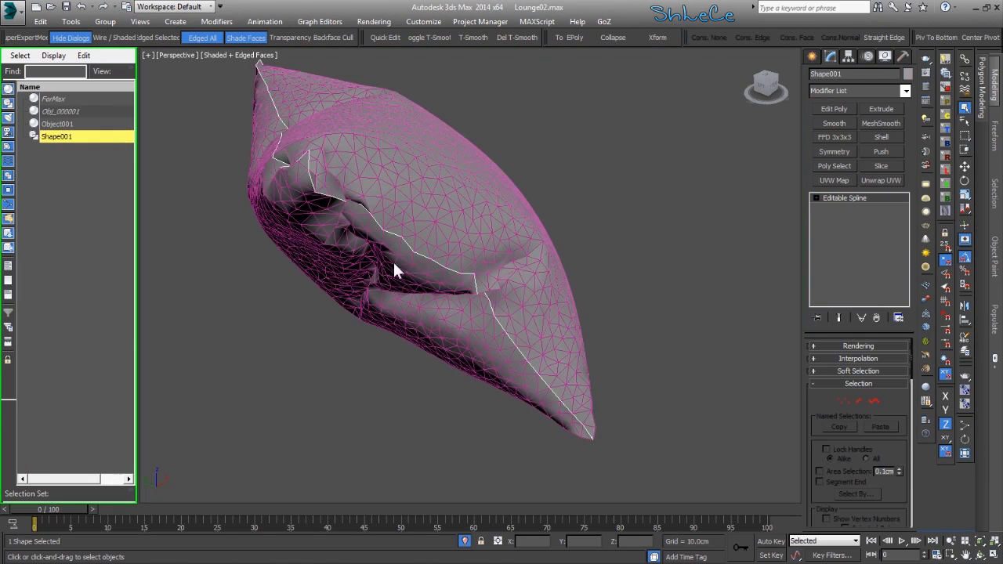
{"action": "left_click", "coordinate": [817, 199]}
{"action": "left_click", "coordinate": [845, 358]}
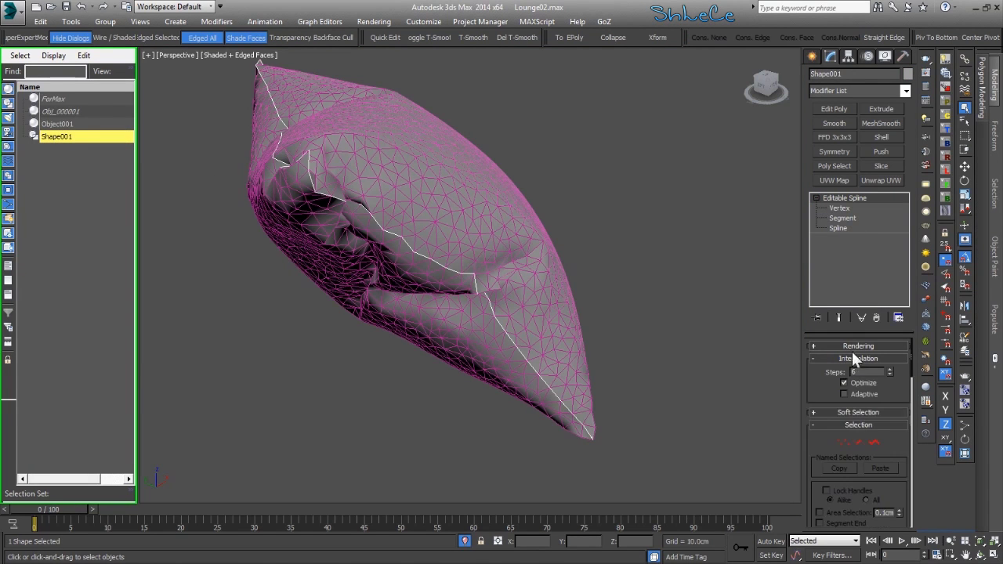
{"action": "left_click", "coordinate": [853, 346]}
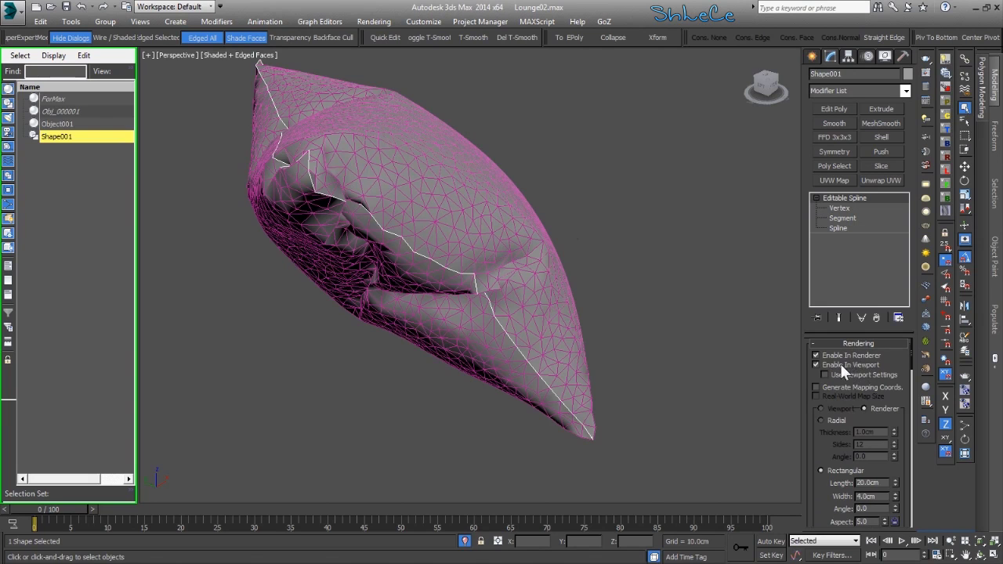
{"action": "left_click", "coordinate": [842, 365]}
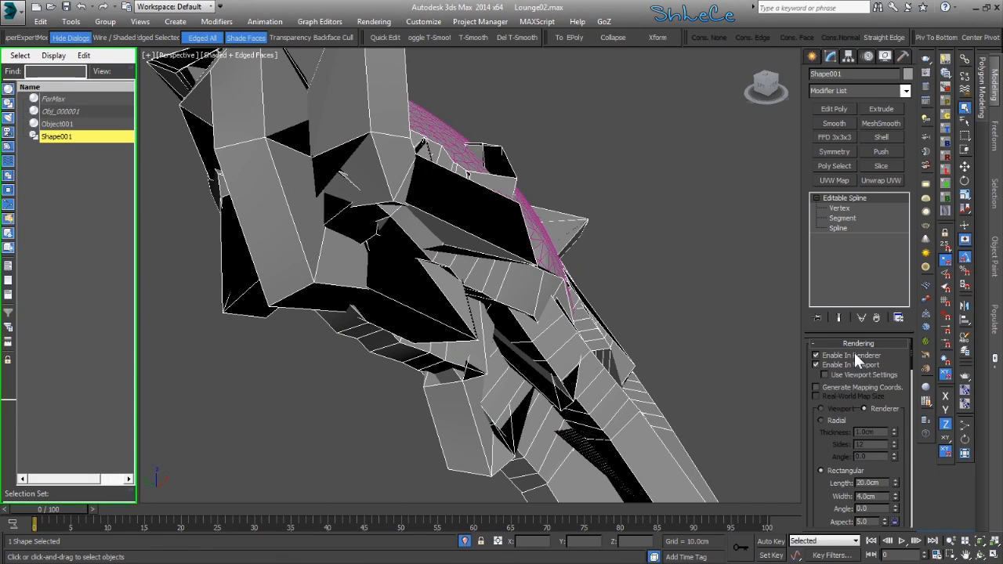
Set the spline's Length 0.11 and Width 0.336, switch to Radial, then disable In Viewport.
{"action": "right_click", "coordinate": [893, 482]}
{"action": "left_click_drag", "start_coordinate": [893, 482], "coordinate": [895, 479]}
{"action": "right_click", "coordinate": [894, 497]}
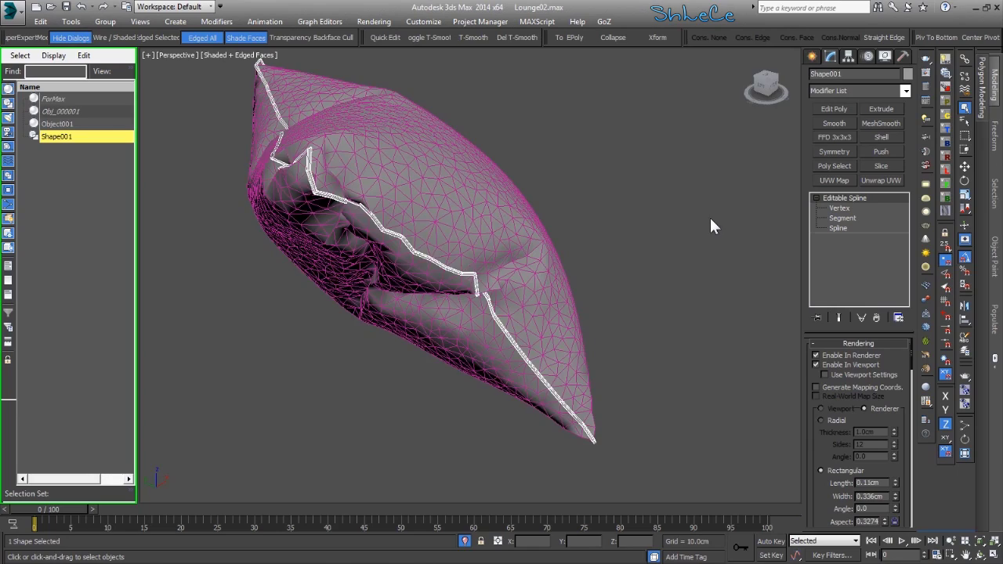
{"action": "middle_click_drag", "start_coordinate": [711, 221], "coordinate": [518, 275], "text": "alt"}
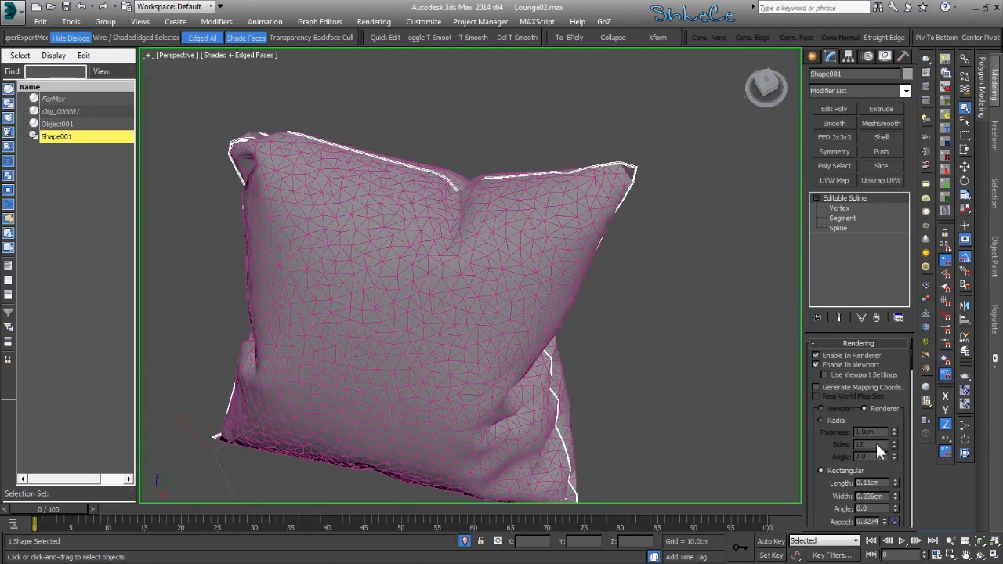
{"action": "left_click", "coordinate": [831, 419]}
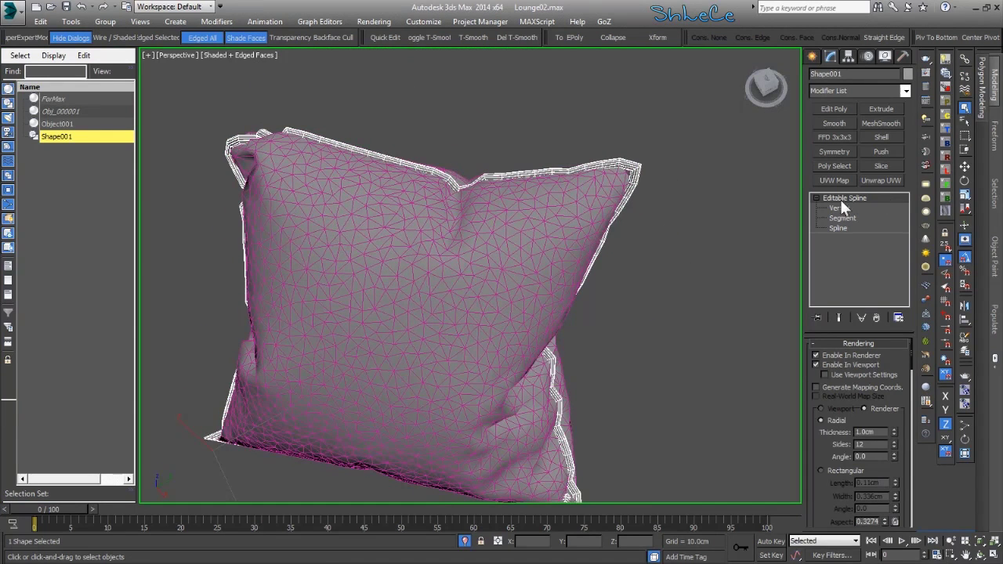
{"action": "left_click", "coordinate": [817, 366]}
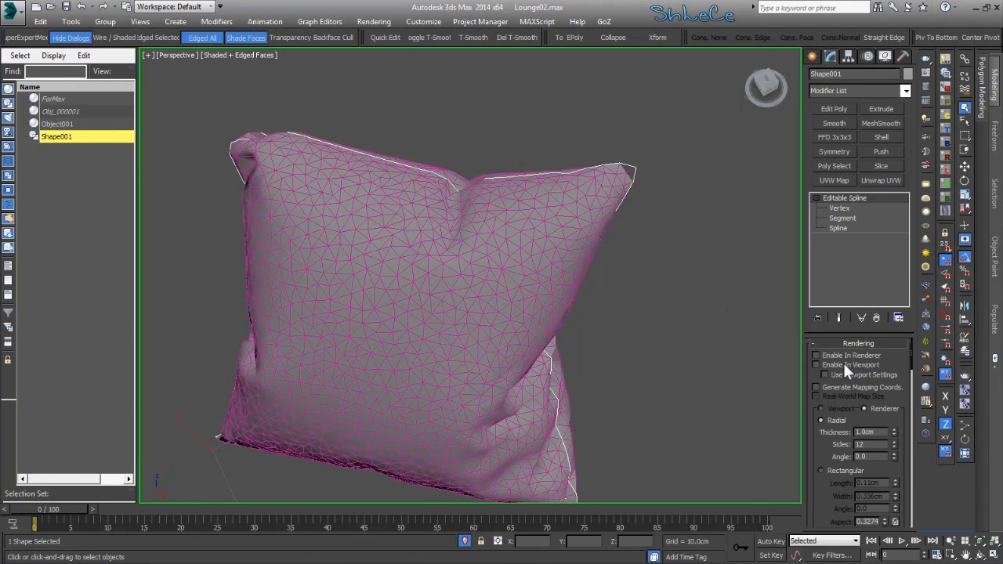
Orbit around the pillow to inspect the Shape001 seam from all sides.
{"action": "middle_click_drag", "start_coordinate": [605, 144], "coordinate": [655, 229], "text": "alt"}
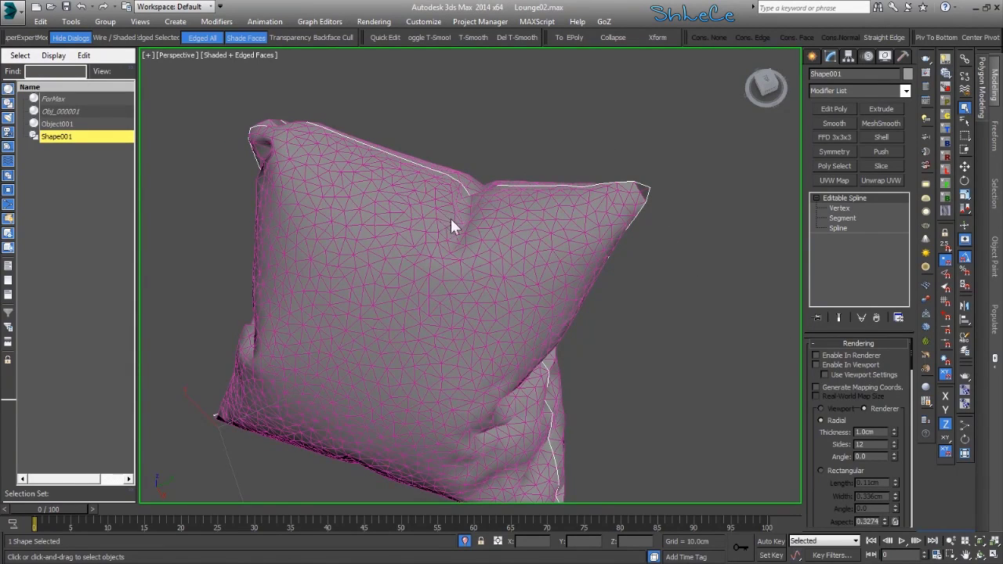
{"action": "middle_click_drag", "start_coordinate": [452, 222], "coordinate": [497, 443], "text": "alt"}
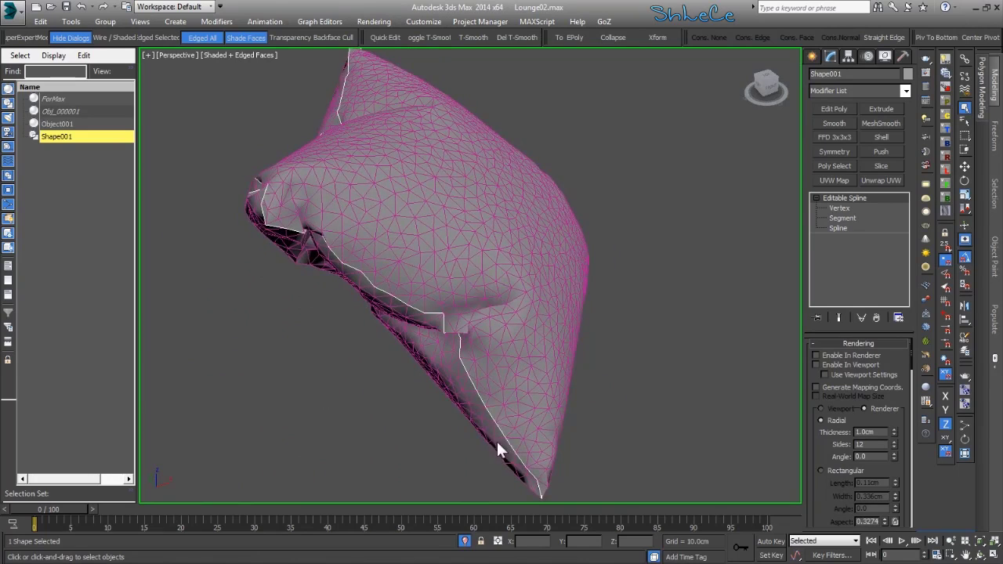
{"action": "middle_click_drag", "start_coordinate": [543, 244], "coordinate": [566, 279], "text": "alt"}
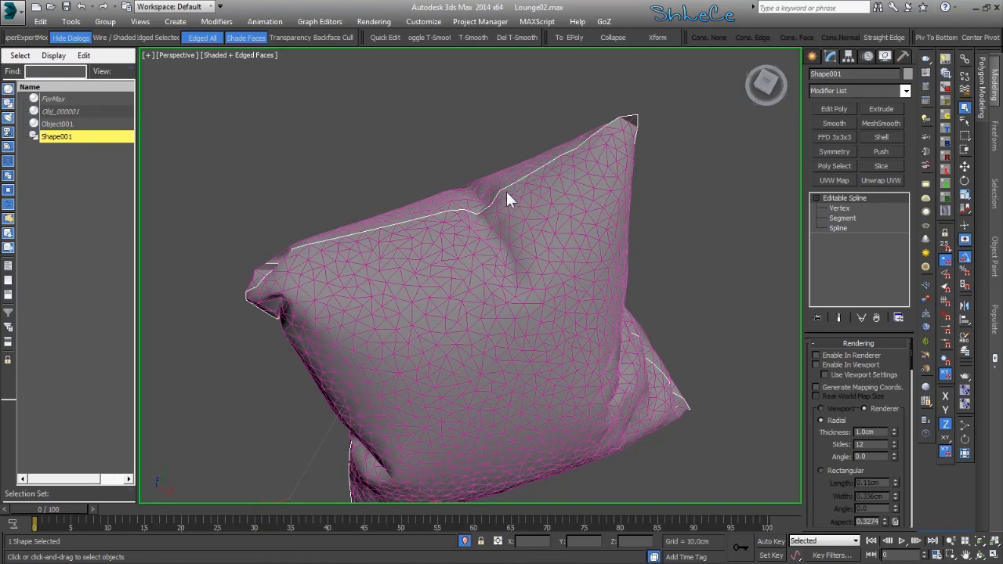
{"action": "middle_click_drag", "start_coordinate": [481, 240], "coordinate": [442, 287], "text": "alt"}
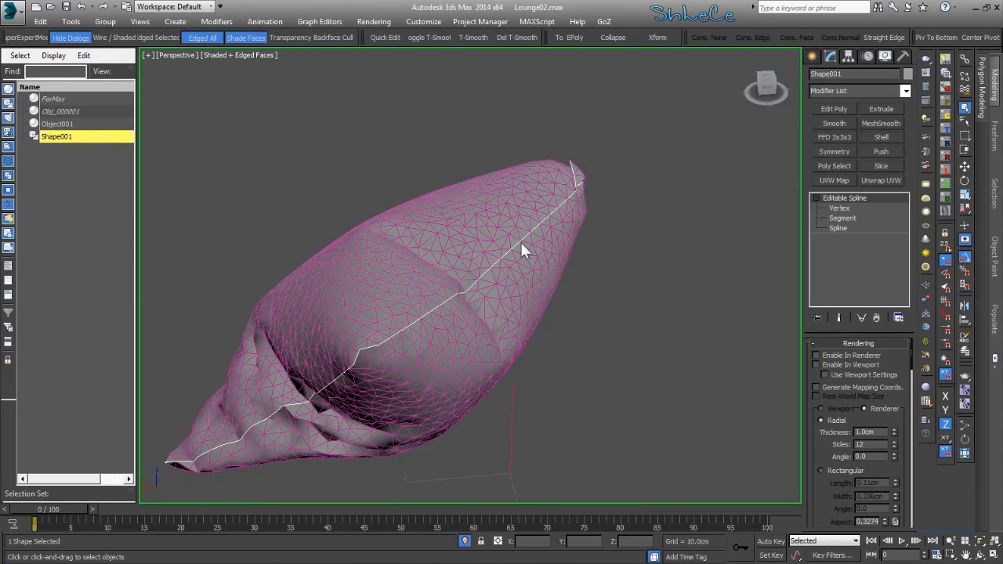
{"action": "mouse_move", "coordinate": [362, 365]}
{"action": "middle_mouse_down", "text": "alt"}
{"action": "mouse_move", "coordinate": [392, 362]}
{"action": "mouse_move", "coordinate": [363, 377]}
{"action": "mouse_move", "coordinate": [370, 352]}
{"action": "middle_mouse_up", "text": "alt"}
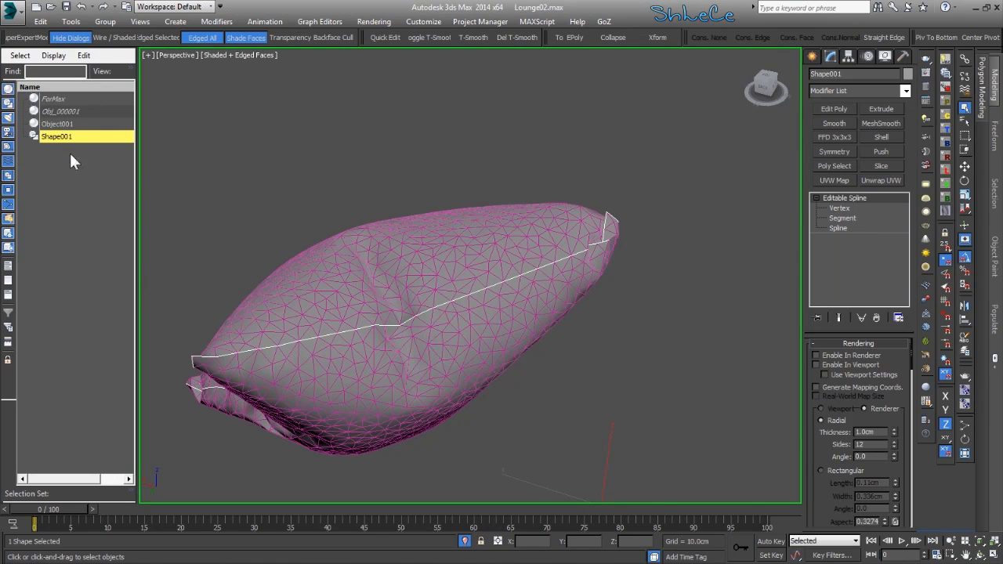
Compare ForMax, Object001 and Shape001 by selecting each, then exit Isolate Selection.
{"action": "left_click", "coordinate": [57, 100]}
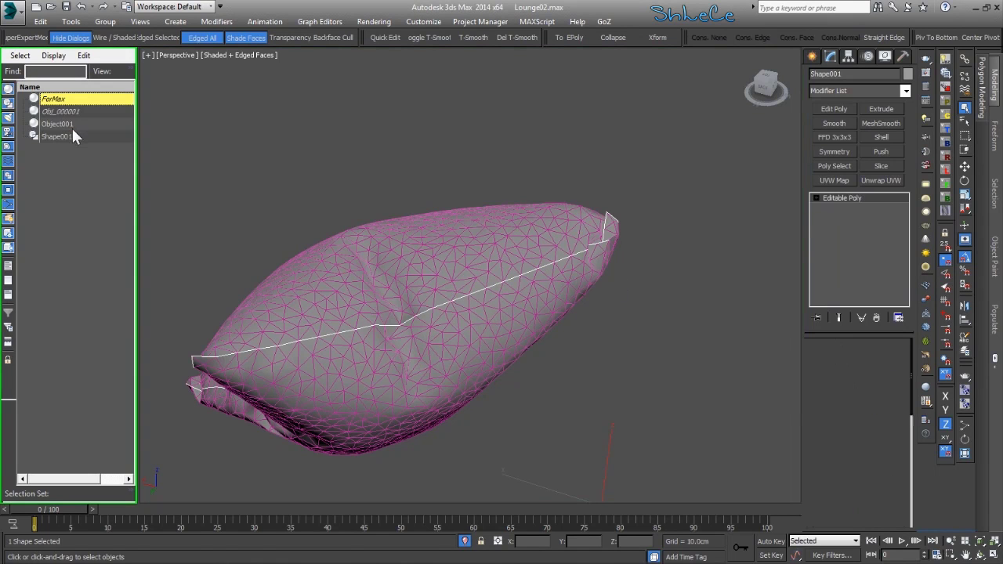
{"action": "left_click", "coordinate": [384, 277]}
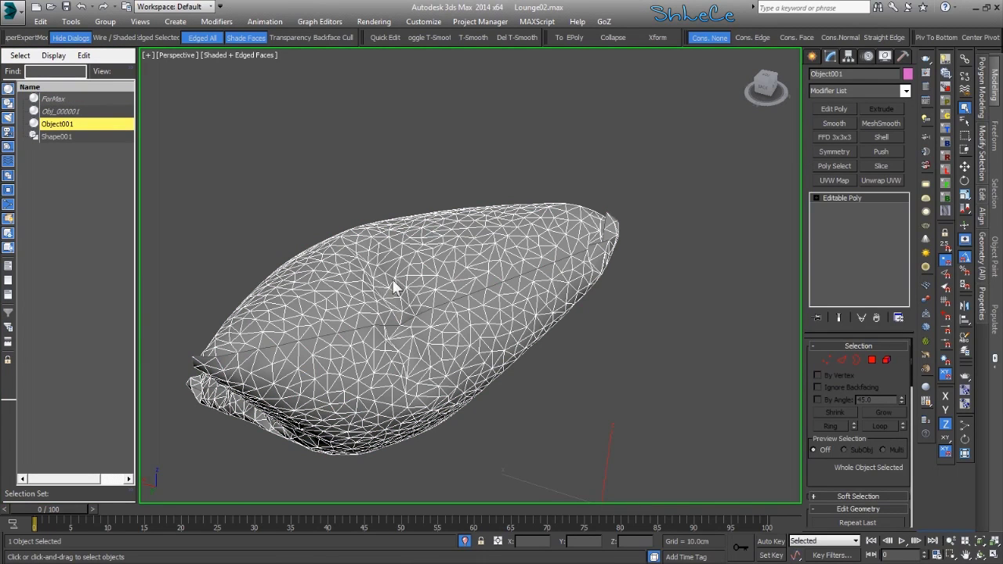
{"action": "left_click", "coordinate": [496, 283]}
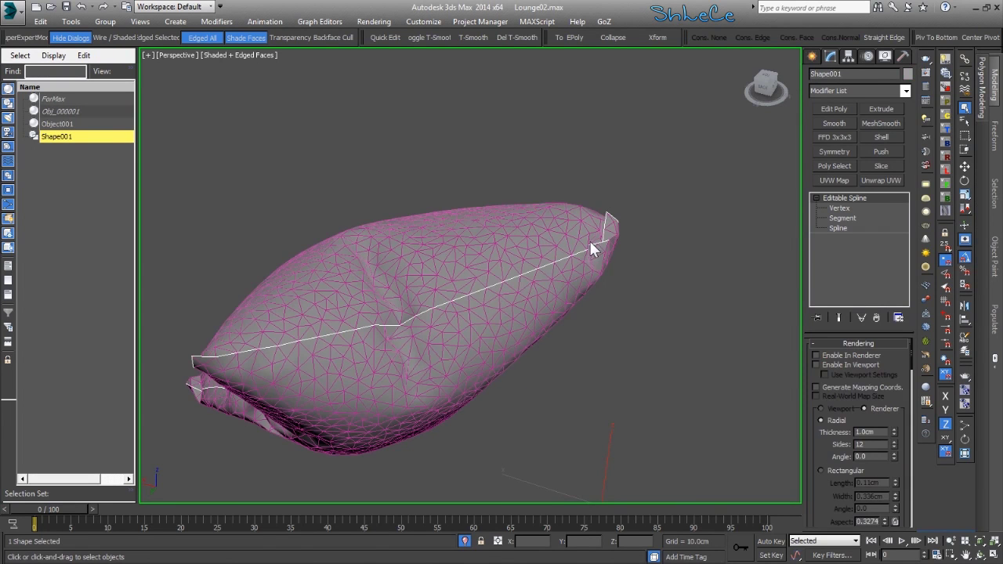
{"action": "middle_click_drag", "start_coordinate": [528, 255], "coordinate": [565, 310], "text": "alt"}
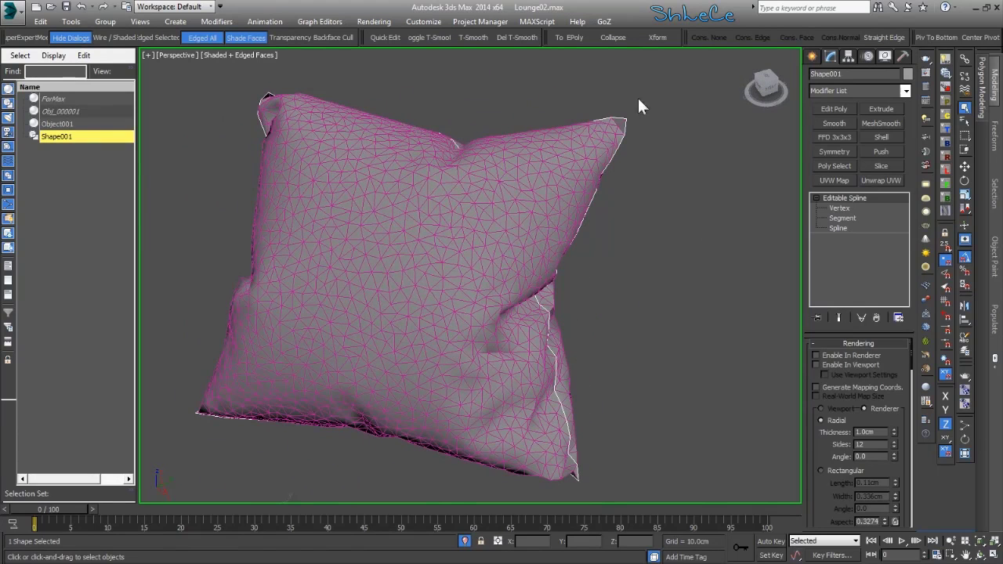
{"action": "middle_click_drag", "start_coordinate": [263, 176], "coordinate": [426, 260], "text": "alt"}
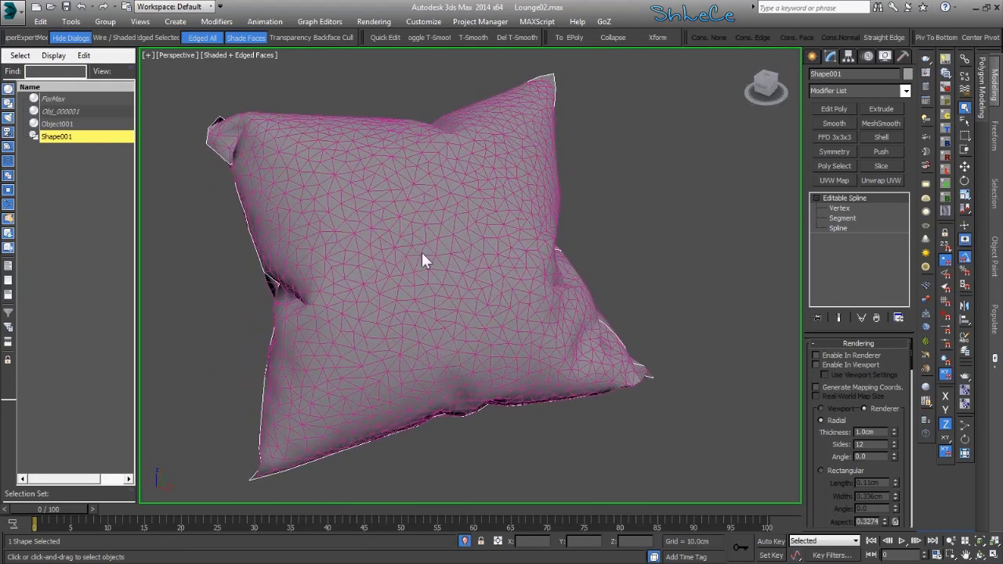
{"action": "left_click", "coordinate": [466, 542]}
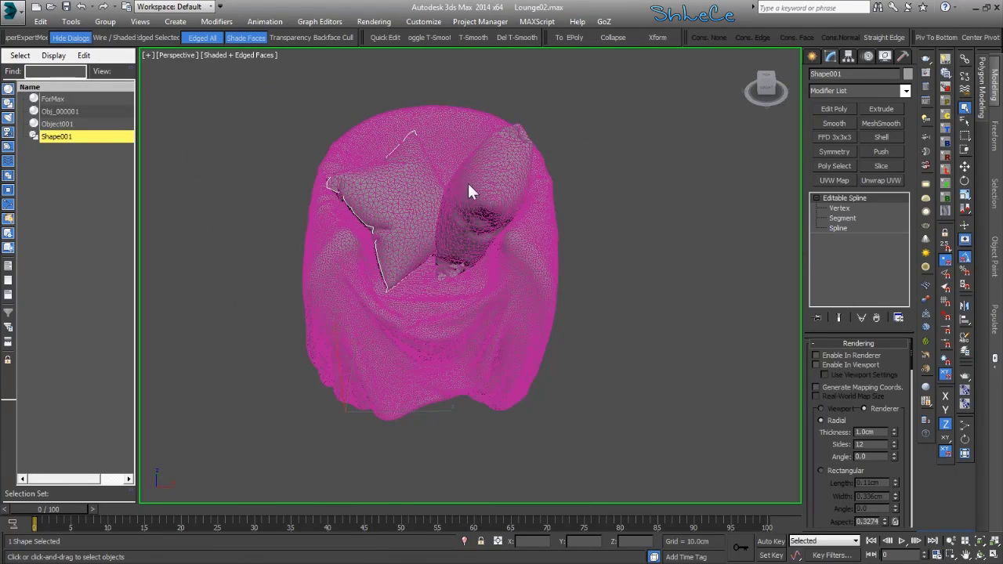
{"action": "middle_click_drag", "start_coordinate": [498, 188], "coordinate": [486, 281], "text": "alt"}
{"action": "scroll", "coordinate": [448, 215], "scroll_direction": "up", "scroll_amount": 3}
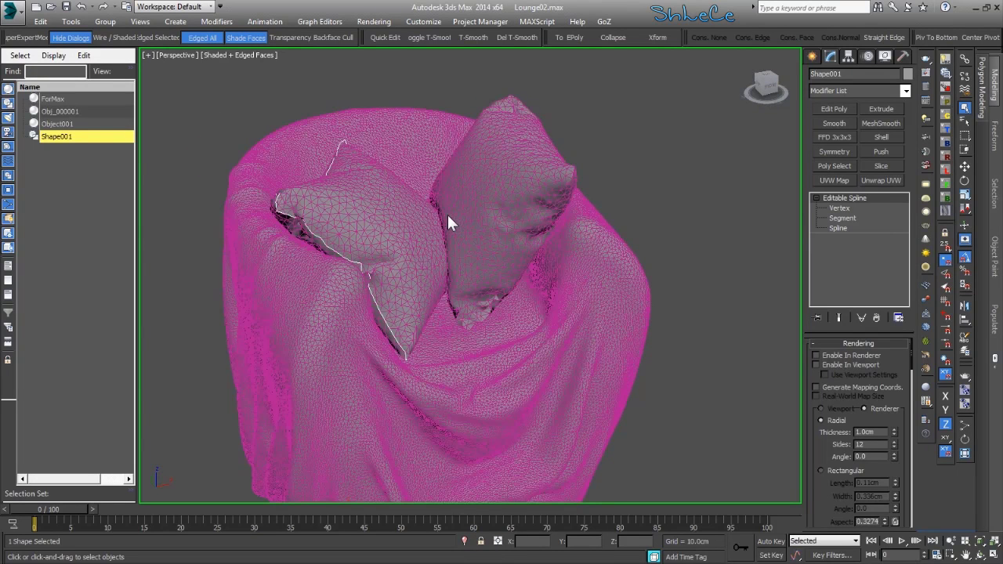